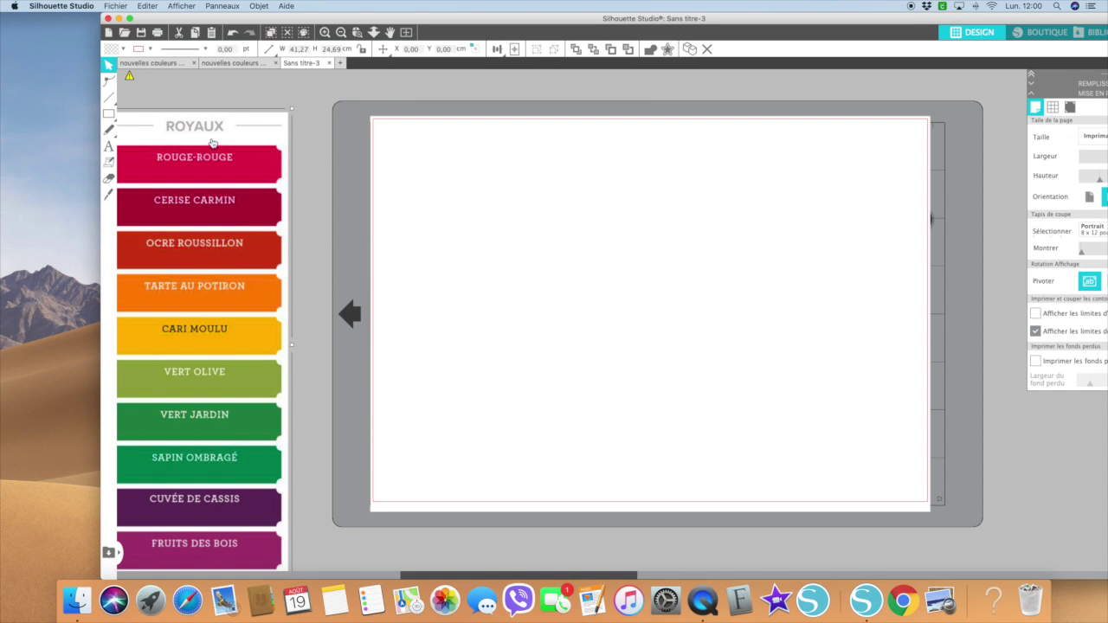
Step: Shrink the colour chart image to about 28.08 × 16.80 cm and place it just outside the page's left edge
left_click_drag(212, 143, 910, 140)
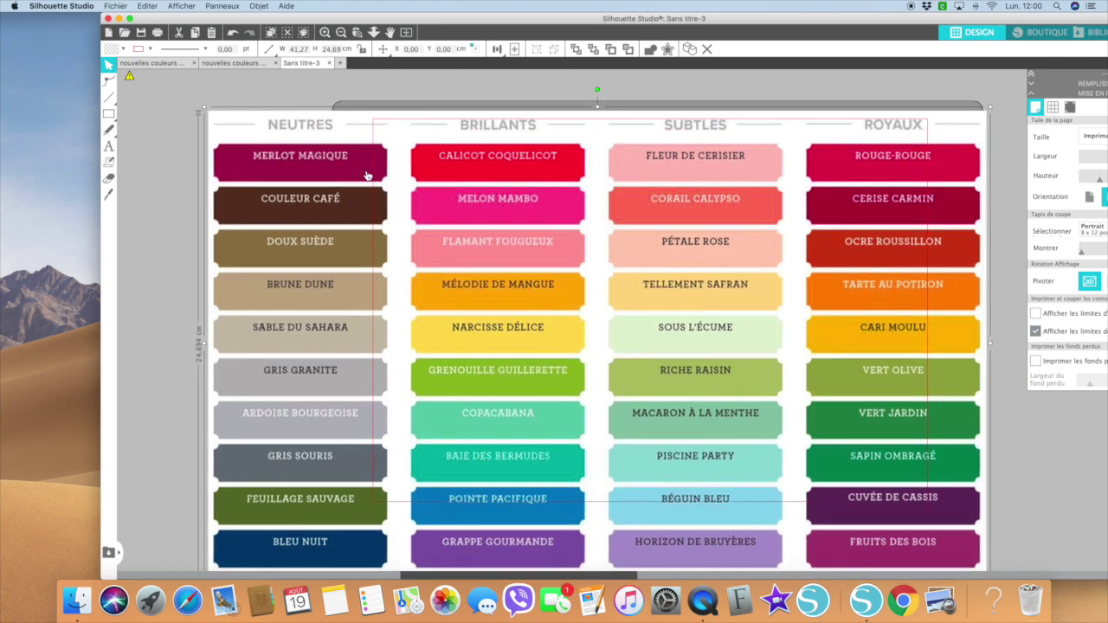
left_click_drag(202, 107, 30, 141)
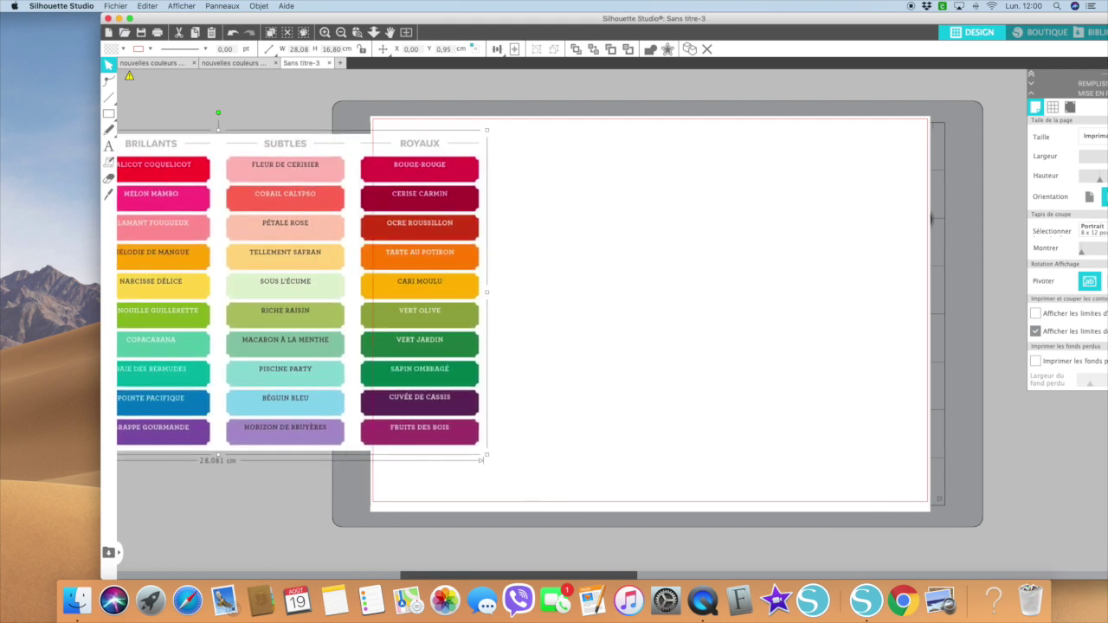
left_click_drag(1019, 19, 942, 15)
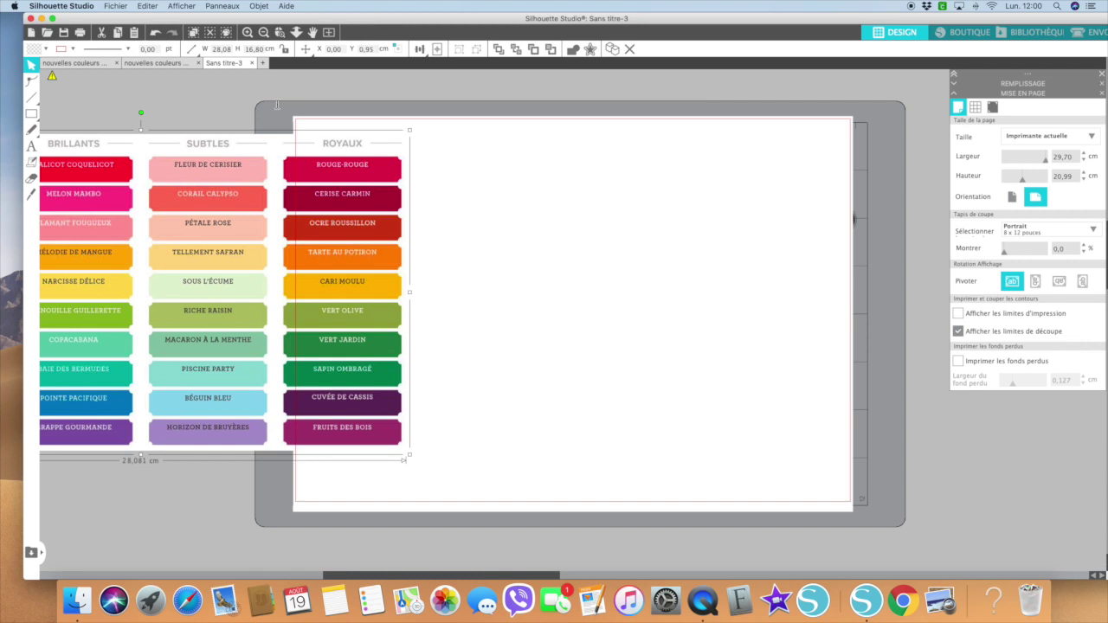
left_click_drag(260, 148, 147, 138)
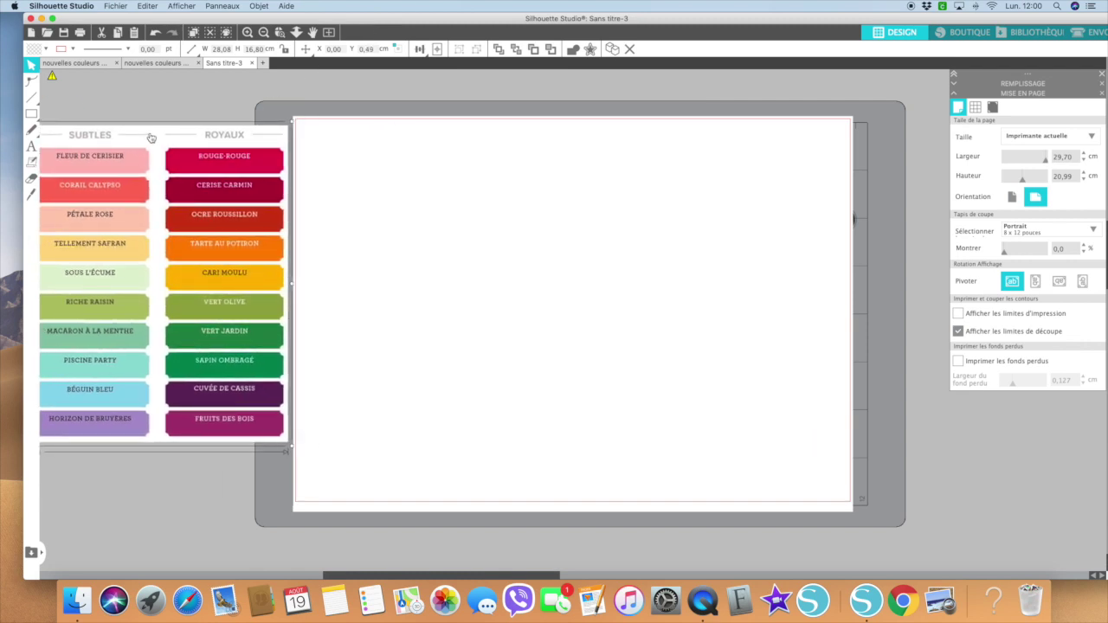
Step: Draw a rectangle in the upper-left area of the page and set its size to 3 cm wide by 2 cm high
left_click(32, 113)
left_click_drag(332, 157, 410, 219)
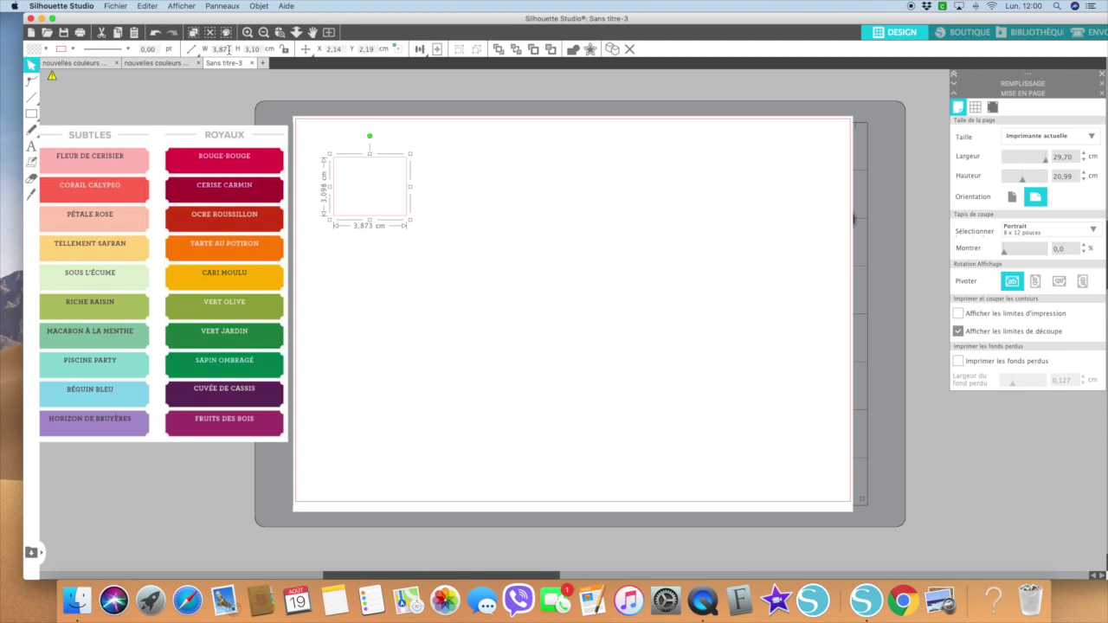
left_click(229, 50)
key("BackSpace")
type("3")
key("Tab")
type("2")
key("Return")
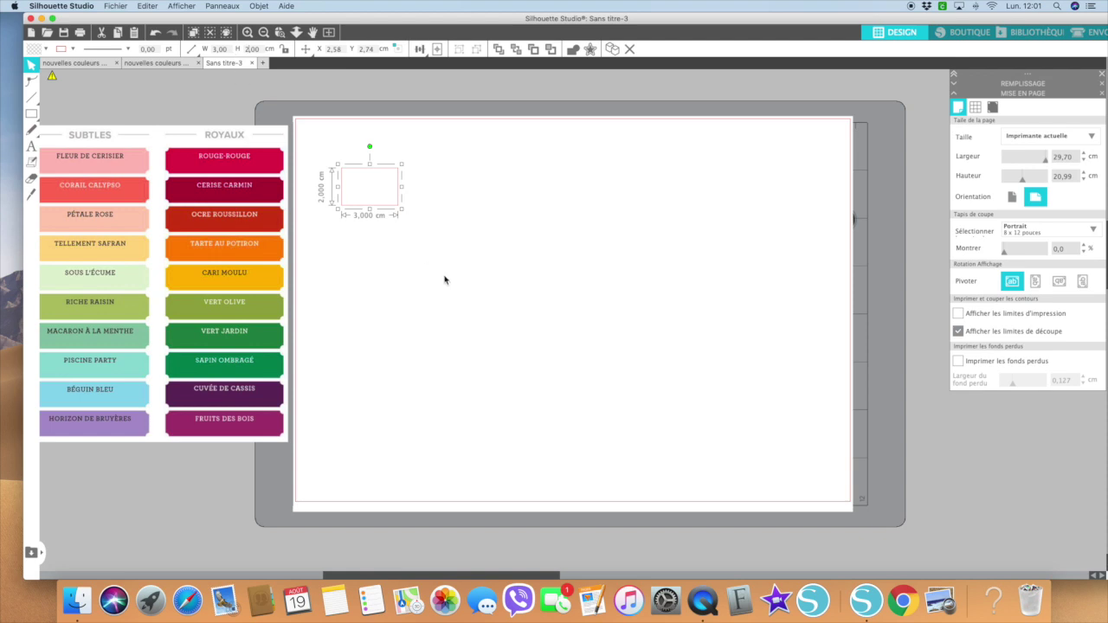
Step: Move the rectangle slightly left and duplicate it downward four times to form a stack of five
left_click_drag(375, 207, 355, 209)
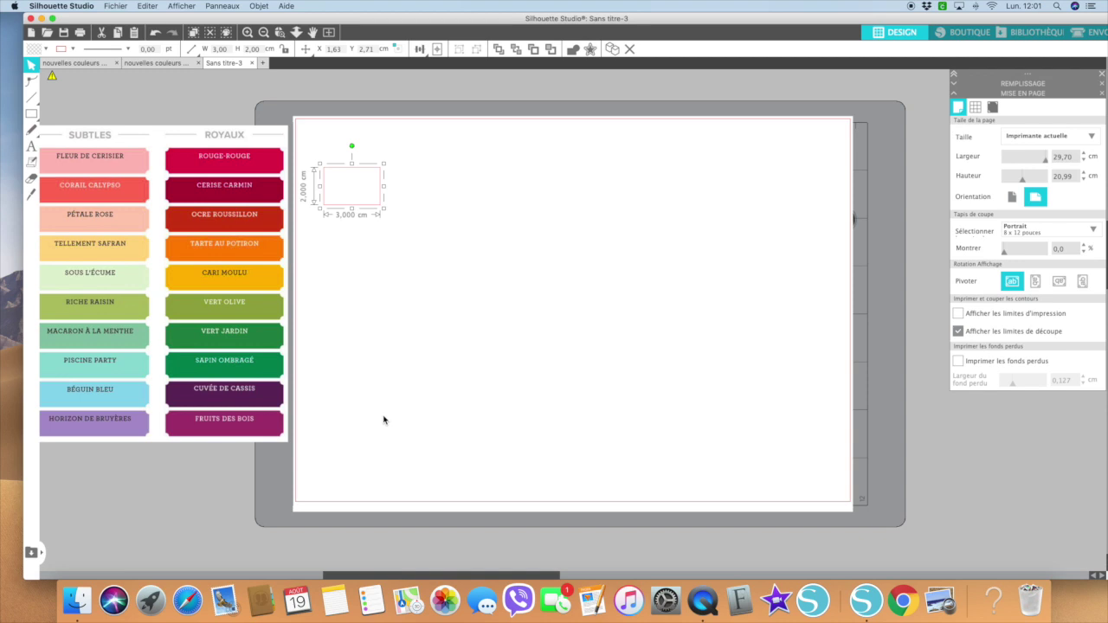
key("super+d")
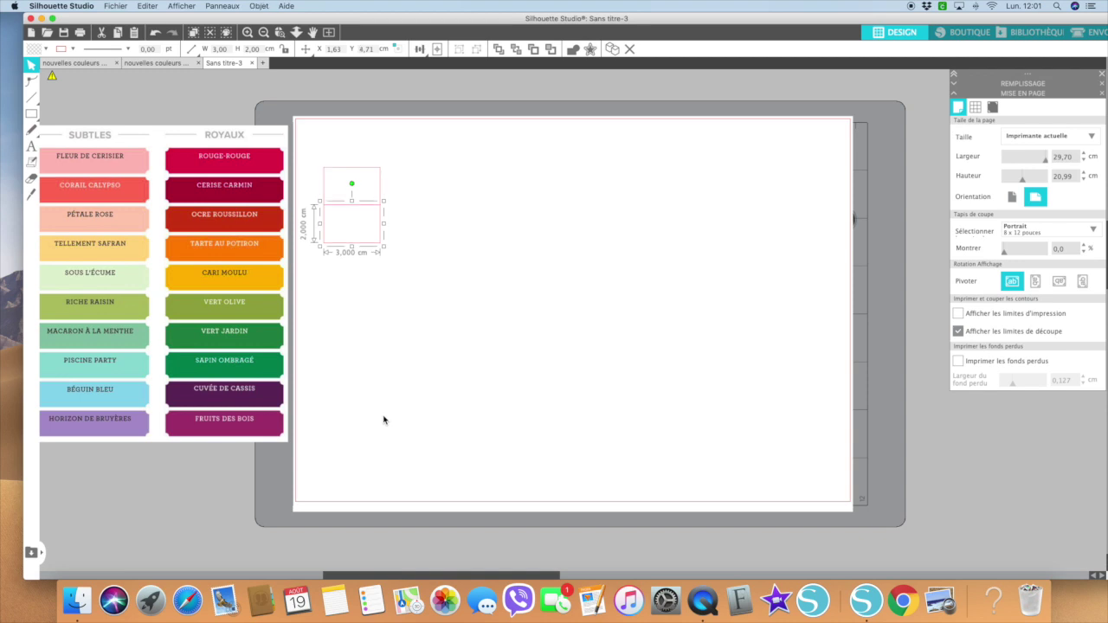
key("super+d")
key("super+d")
key("super+d")
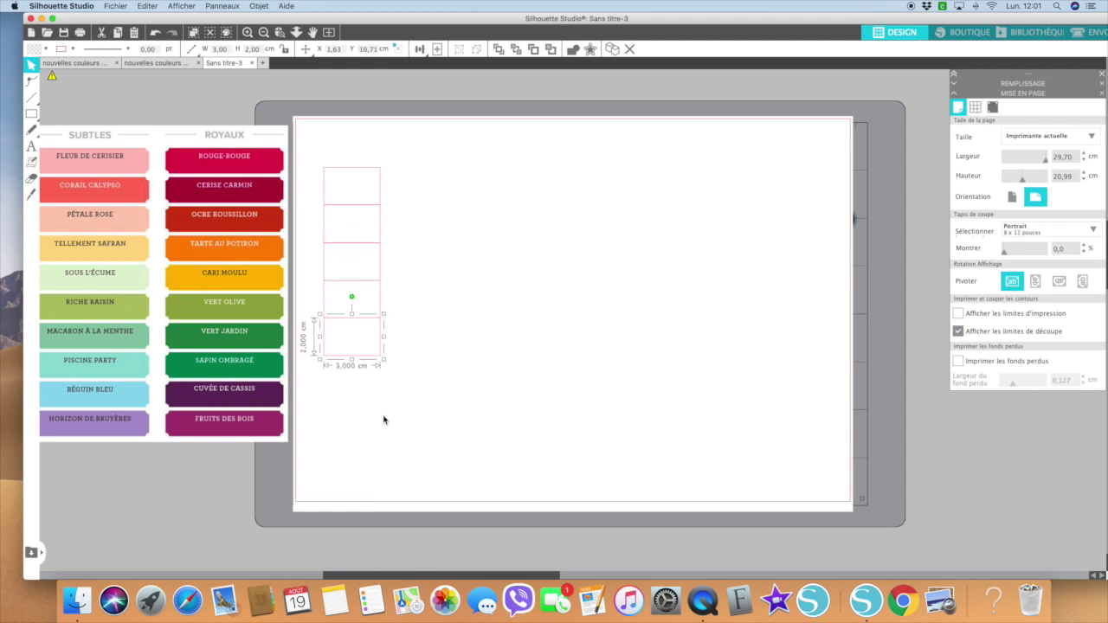
Step: Move the lowest rectangle straight down to a Y position of about 15.99 cm, near the page's lower margin
key("Down")
key("Down")
key("Down")
key("Down")
key("Down")
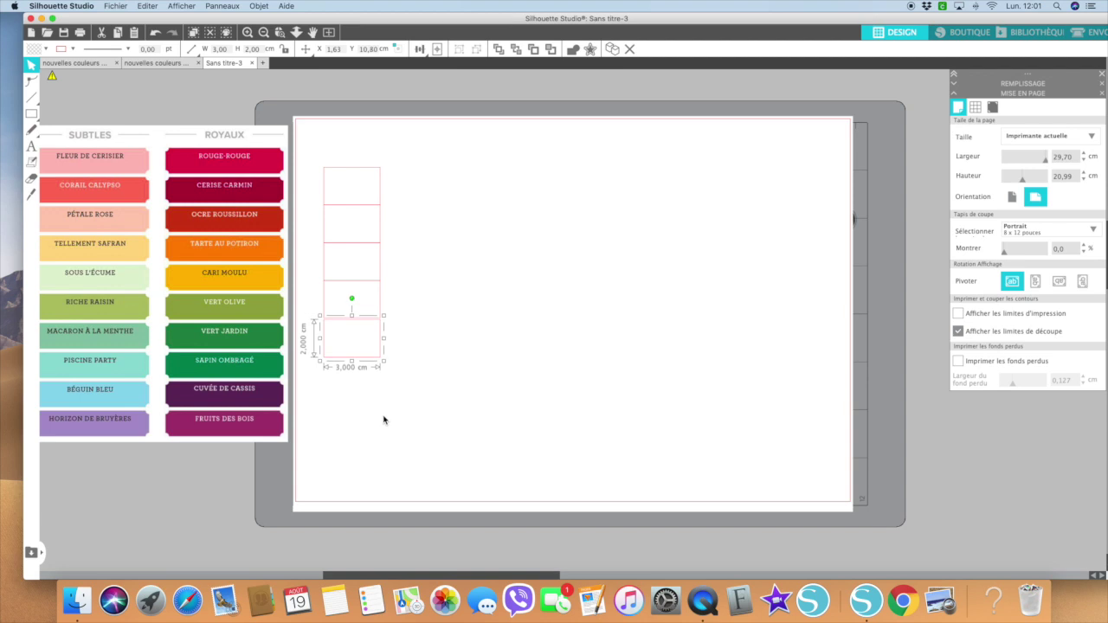
key("Down")
key("Down")
key("Down")
key("Down")
key("Down")
key("Down")
key("Down")
key("Down")
key("Down")
key("Down")
key("Down")
key("Down")
key("Down")
key("Down")
key("Down")
key("Down")
key("Down")
key("Down")
key("Down")
key("Down")
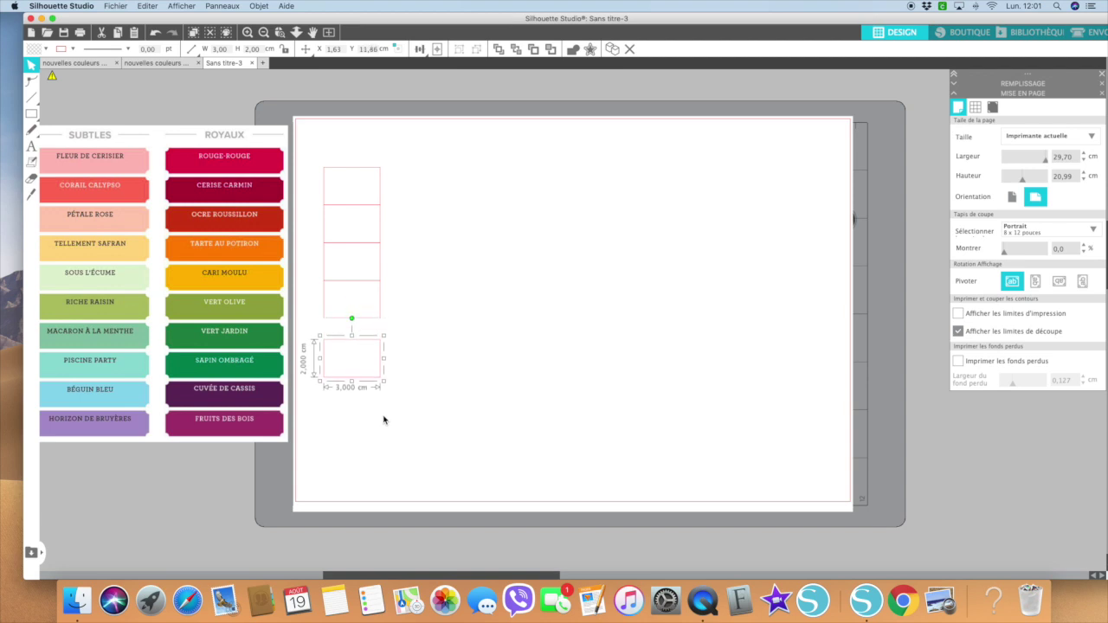
key("Down")
key("Down")
key("Down")
key("Down")
key("Down")
key("Down")
key("Down")
key("Down")
key("Down")
key("Down")
key("Down")
key("Down")
key("Down")
key("Down")
key("Down")
key("Down")
key("Down")
key("Down")
key("Down")
key("Down")
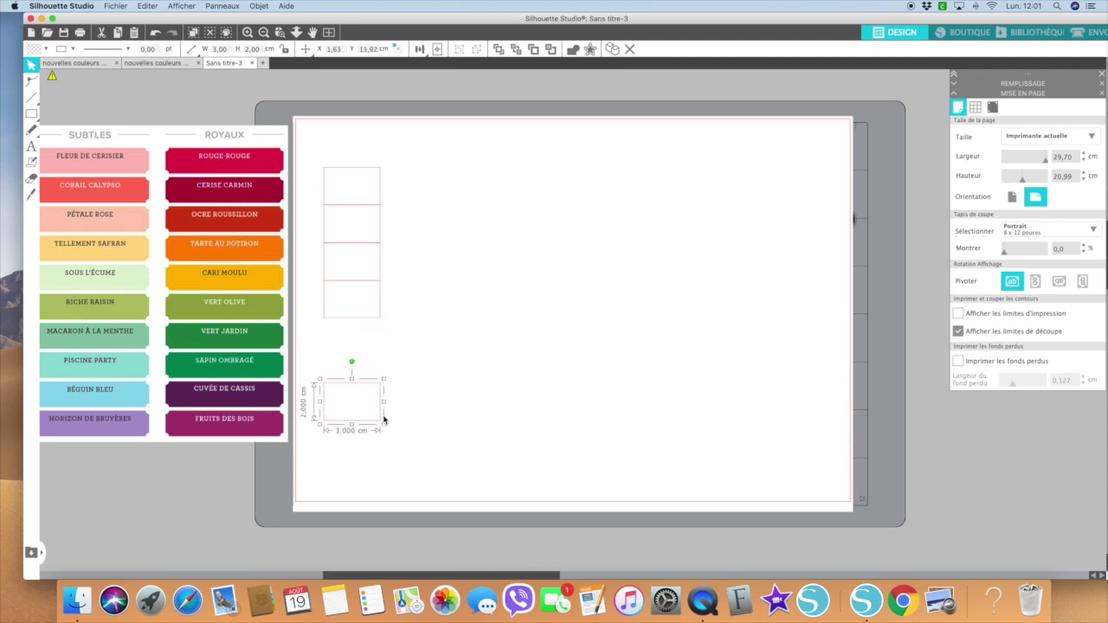
key("Down")
key("Down")
key("Down")
key("Down")
key("Down")
key("Down")
key("Down")
key("Down")
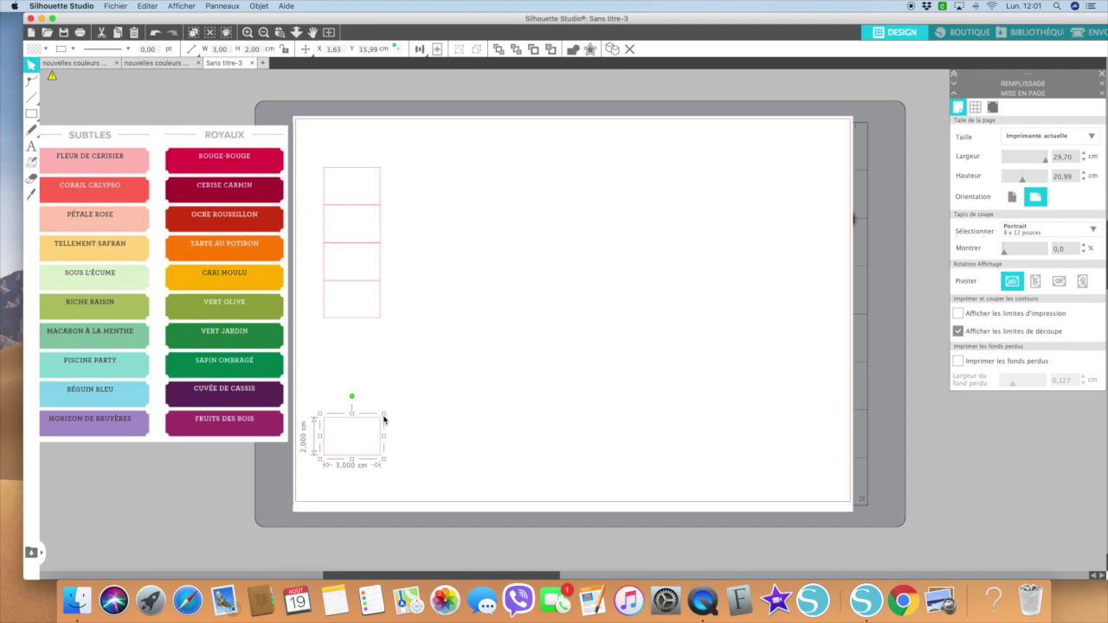
Step: Select all five rectangles and distribute them with equal vertical spacing
scroll(384, 420, "left", 1)
scroll(346, 303, "down", 2)
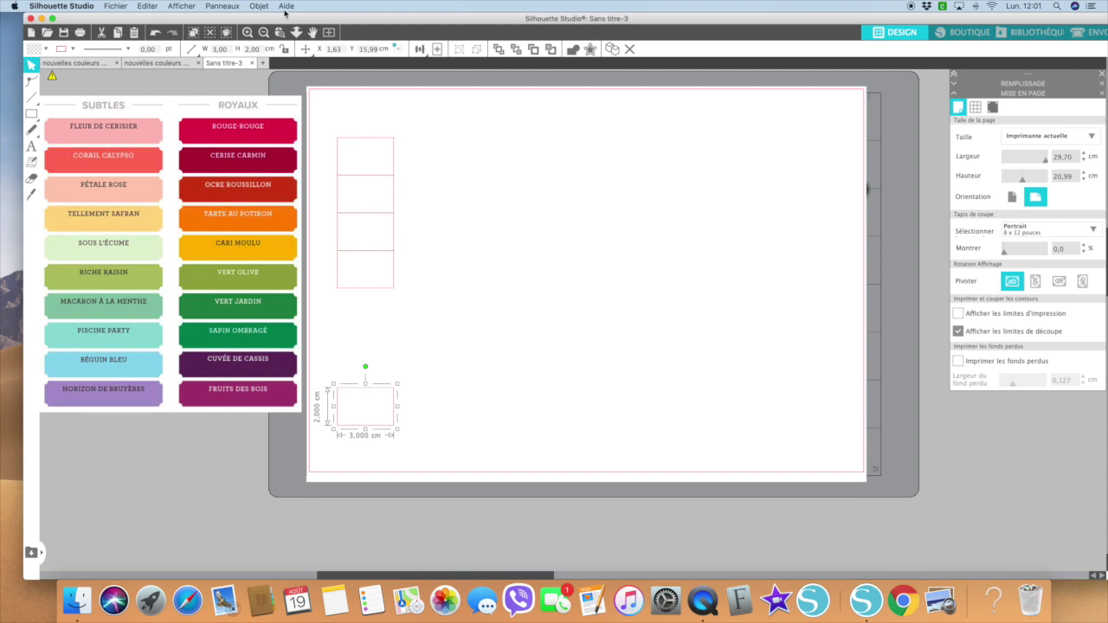
left_click_drag(313, 114, 524, 475)
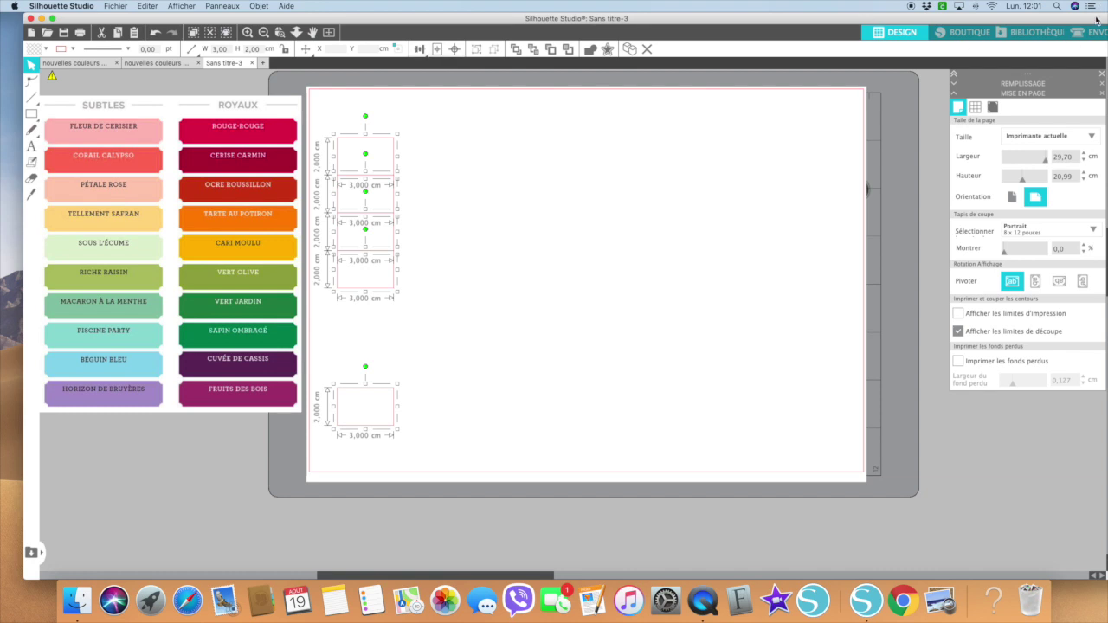
left_click_drag(1097, 19, 1011, 19)
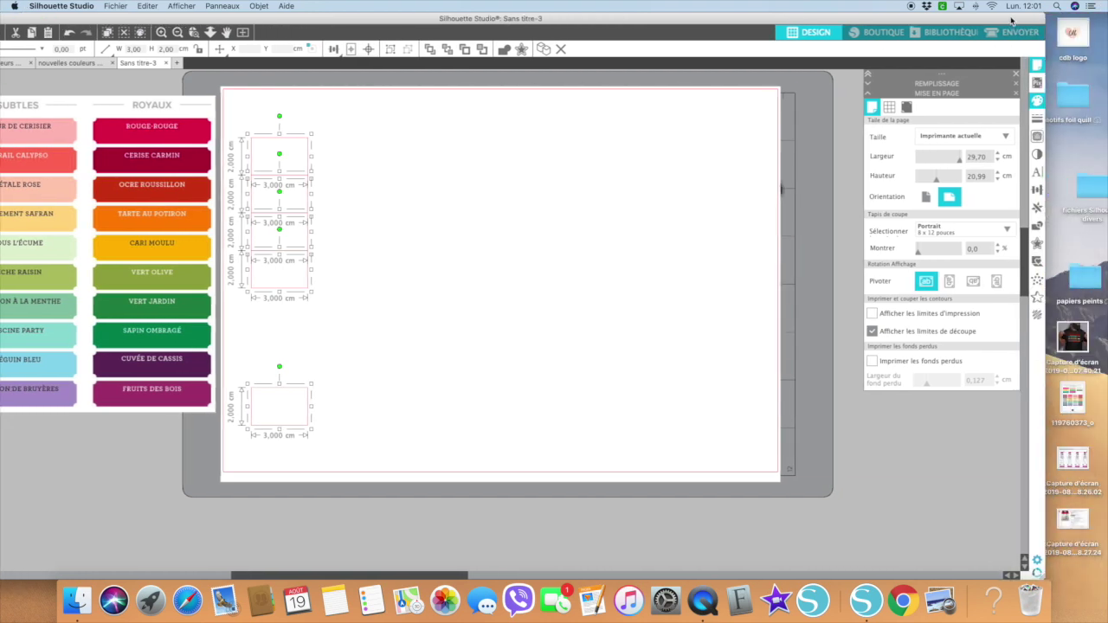
left_click(1037, 190)
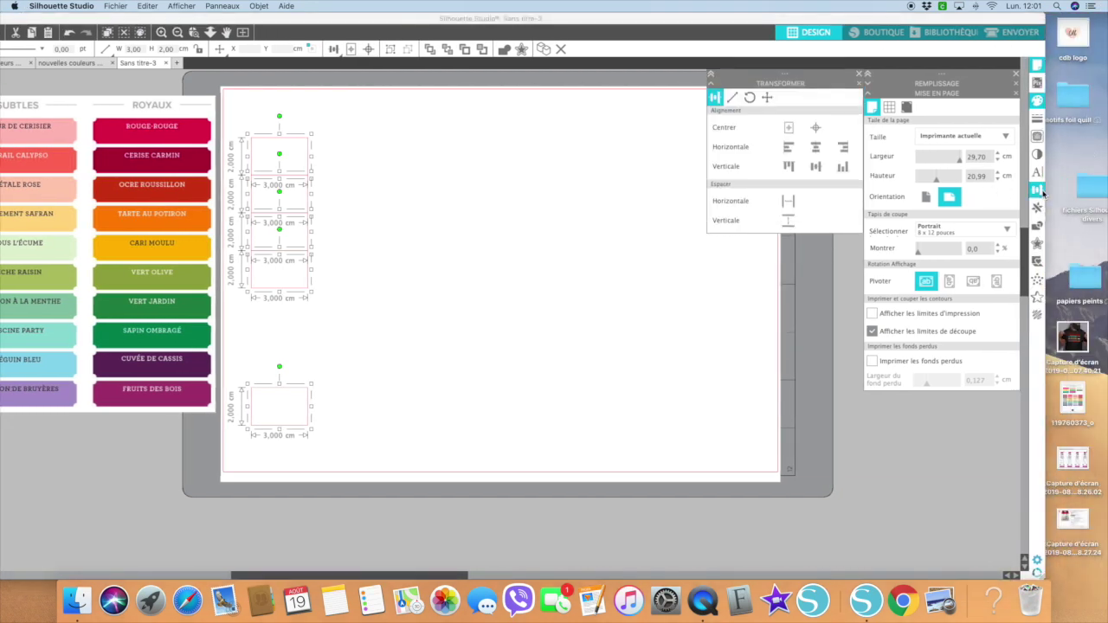
left_click(788, 223)
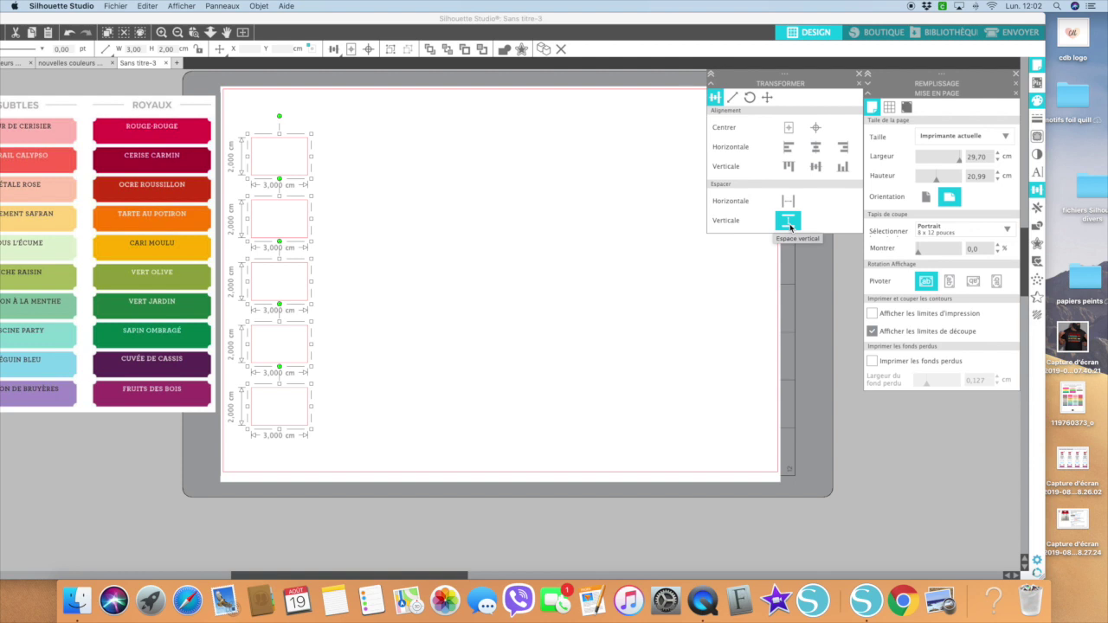
Step: Duplicate the column of five rectangles to its right, leaving a small gap between the two columns
key("super+d")
key("Right")
key("Right")
key("Right")
key("Right")
key("Right")
key("Right")
key("Right")
key("Right")
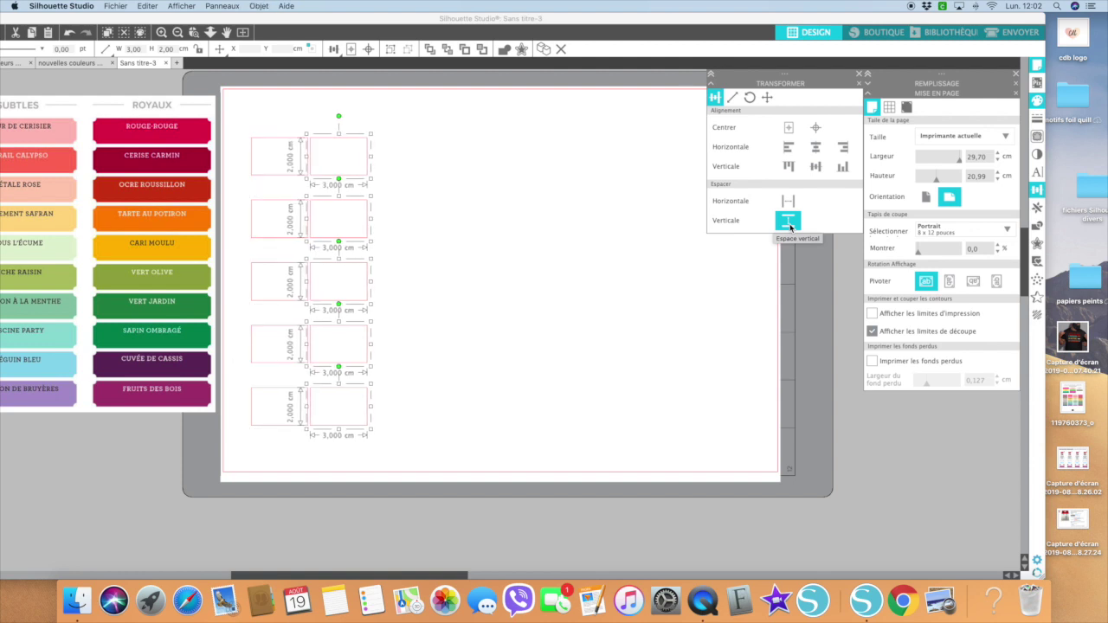
key("Right")
key("Right")
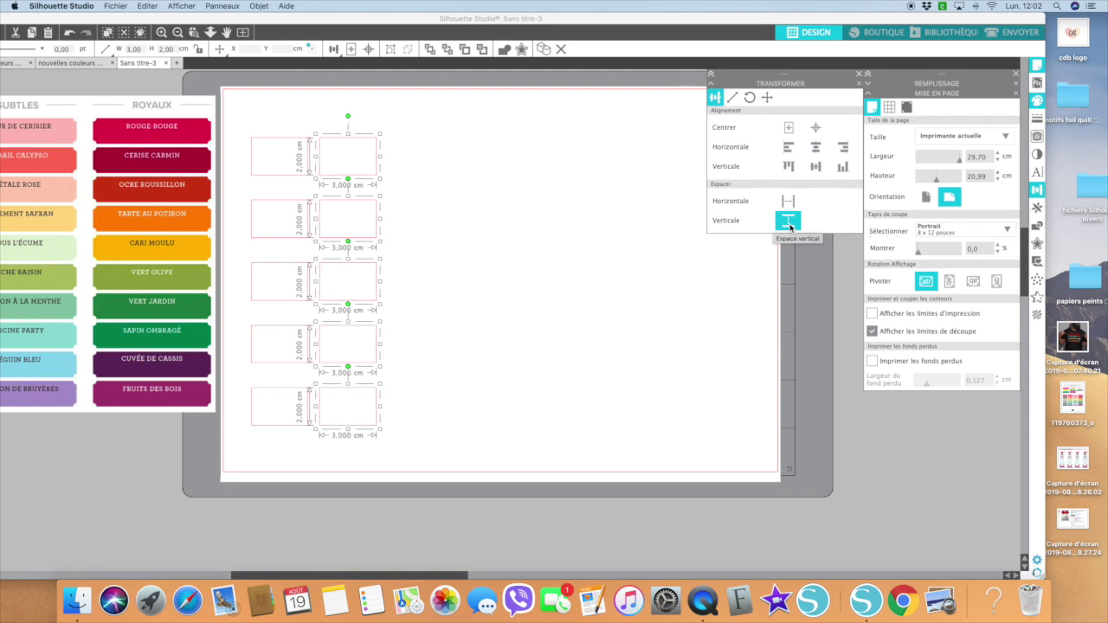
Step: Duplicate the second column to make a third one on its right, separated by a similar small gap
key("super+d")
key("Right")
key("Right")
key("Right")
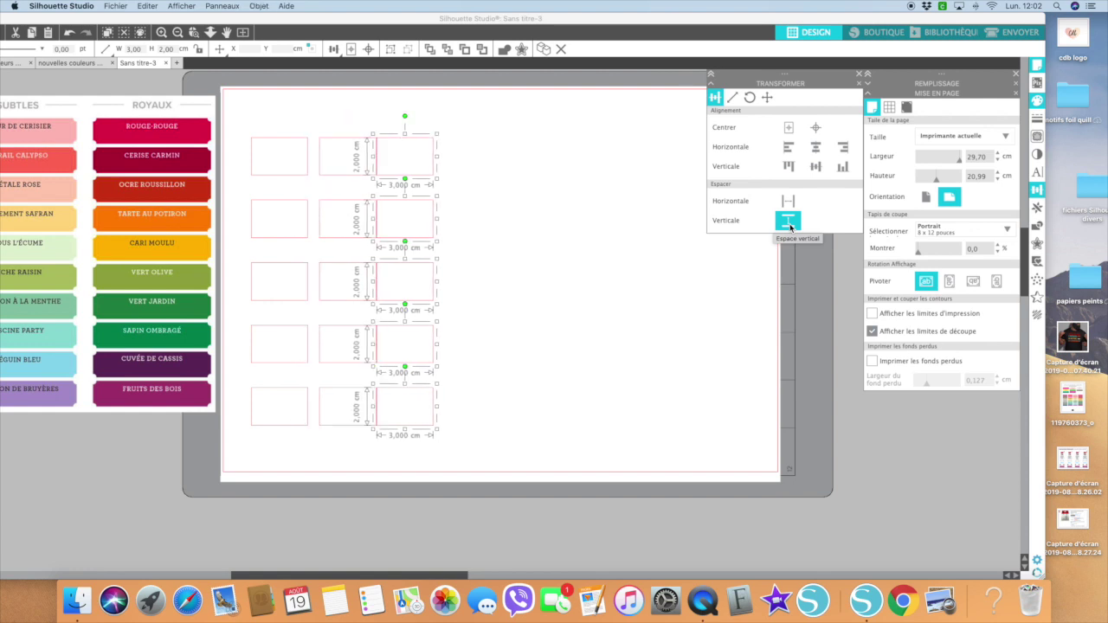
key("Right")
key("Right")
key("Right")
key("Right")
key("Right")
key("Right")
key("Right")
key("Right")
key("Right")
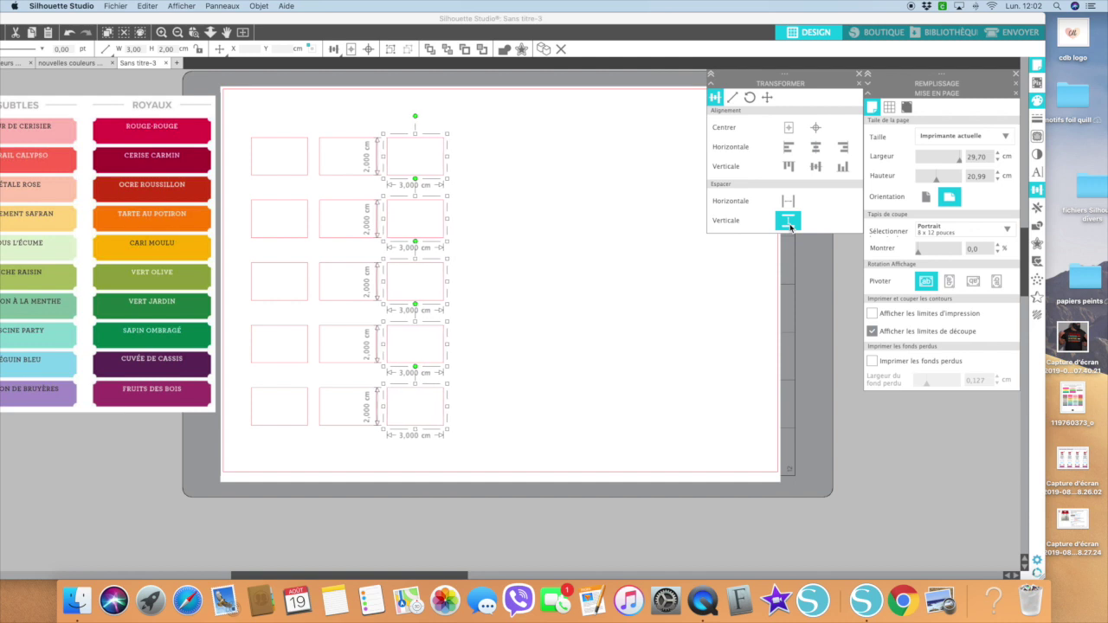
Step: Duplicate all three columns of rectangles together and shift the copied block to the right side of the page
left_click(771, 313)
left_click_drag(238, 124, 570, 482)
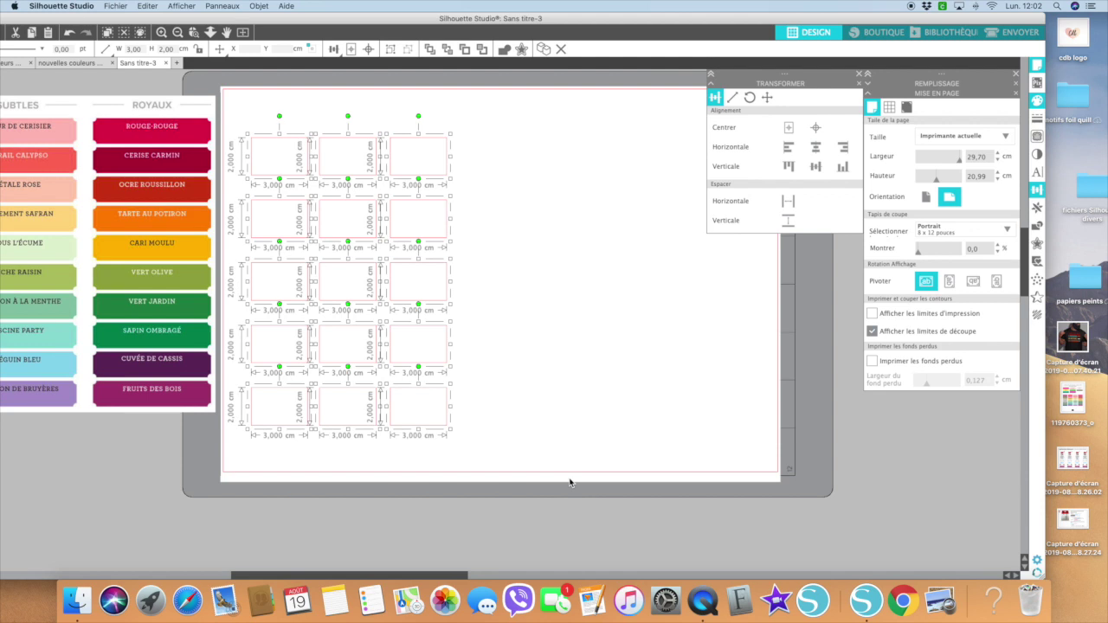
key("super+d")
key("Right")
key("Right")
key("Right")
key("Right")
key("Right")
key("Right")
key("Right")
key("Right")
key("Right")
key("Right")
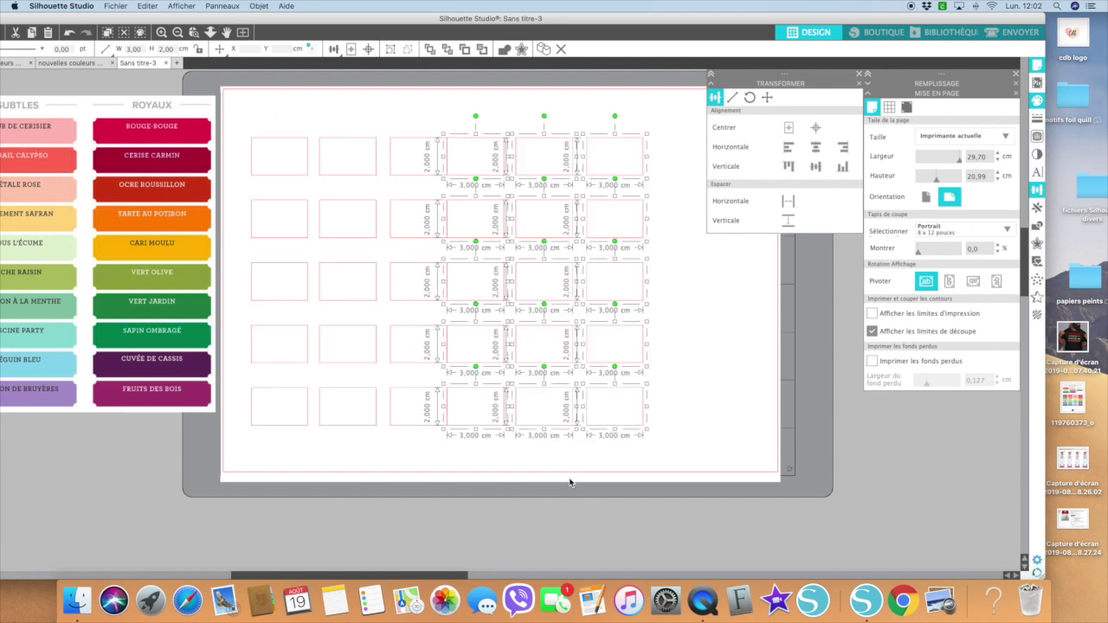
key("Right")
key("Right")
key("Right")
key("Right")
key("Right")
key("Right")
key("Right")
key("Right")
key("Right")
key("Right")
key("Right")
key("Right")
key("Right")
key("Right")
key("Right")
key("Right")
key("Right")
key("Right")
key("Right")
key("Right")
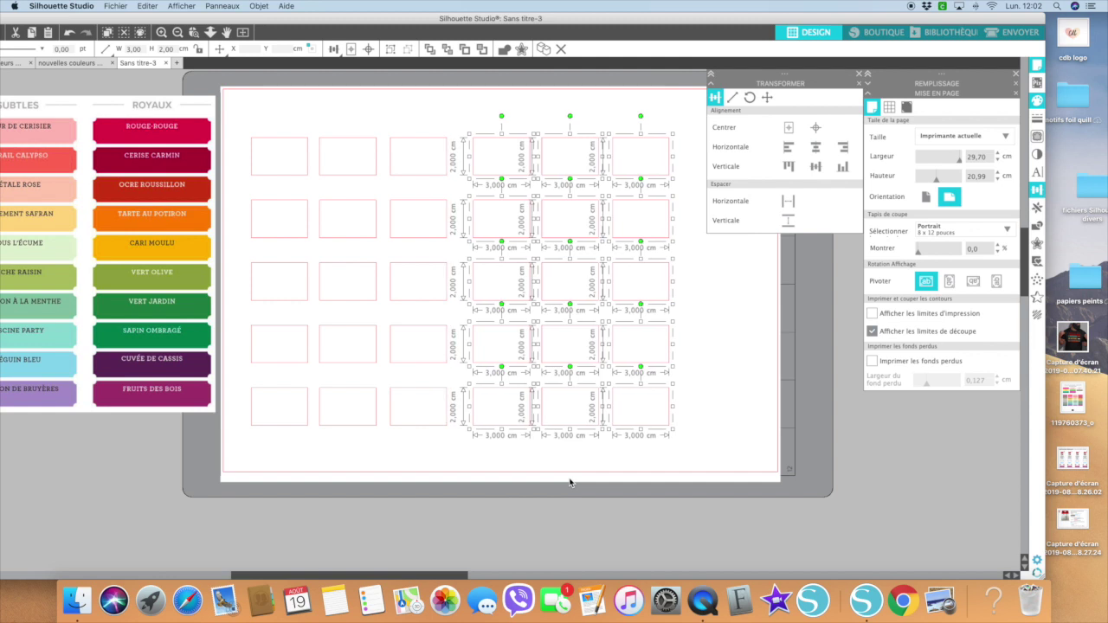
key("Right")
key("Right")
key("Right")
key("Right")
key("Right")
key("Right")
key("Right")
key("Right")
key("Right")
key("Right")
key("Right")
key("Right")
key("Right")
key("Right")
key("Right")
key("Right")
key("Right")
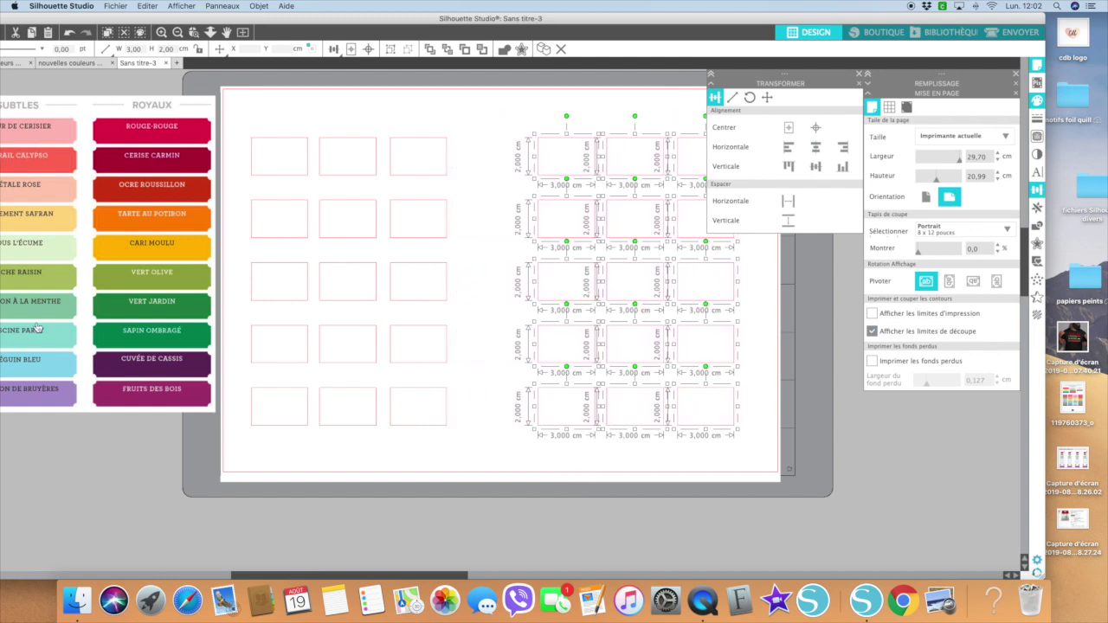
Step: Select the original three columns and nudge them to the right, away from the page's left margin
right_click(239, 127)
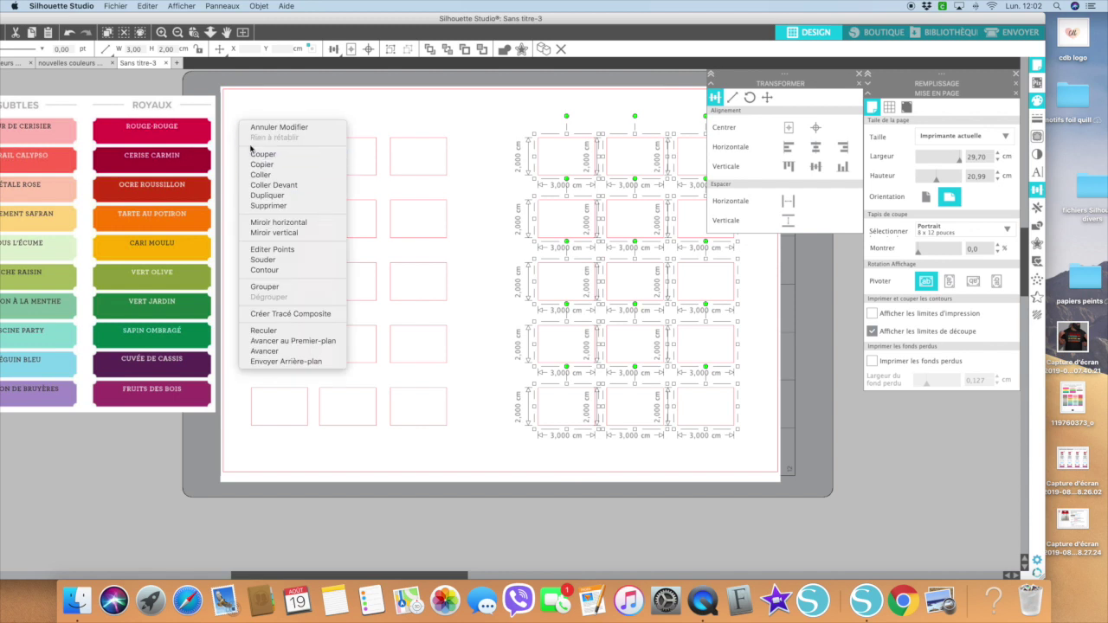
key("Escape")
left_click_drag(242, 123, 594, 545)
key("Right")
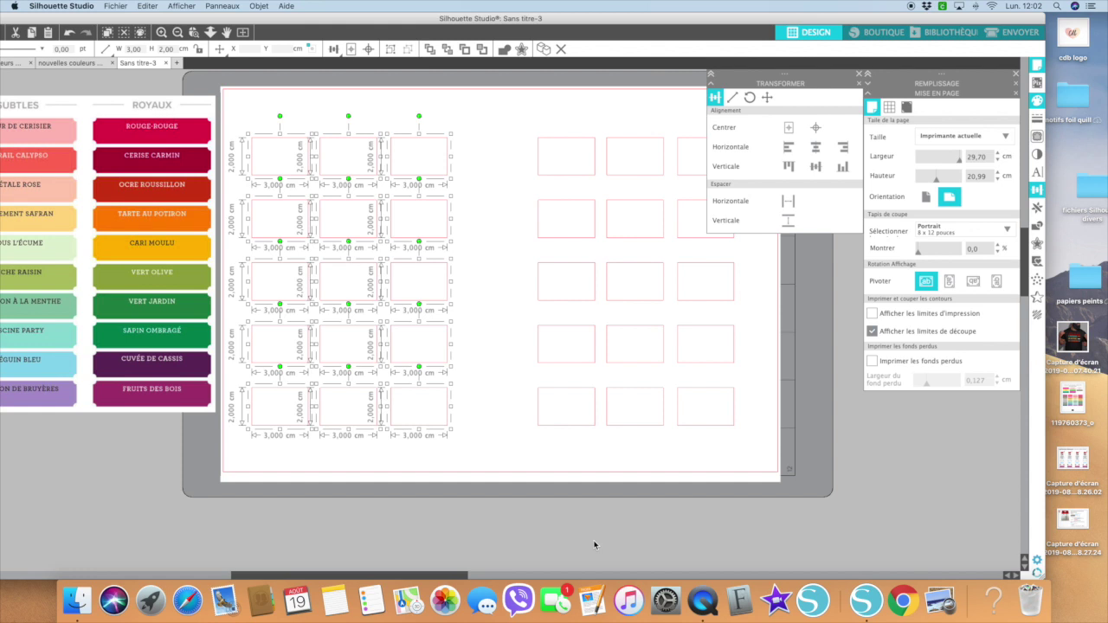
key("Right")
key("Right")
key("Right")
key("Right")
key("Right")
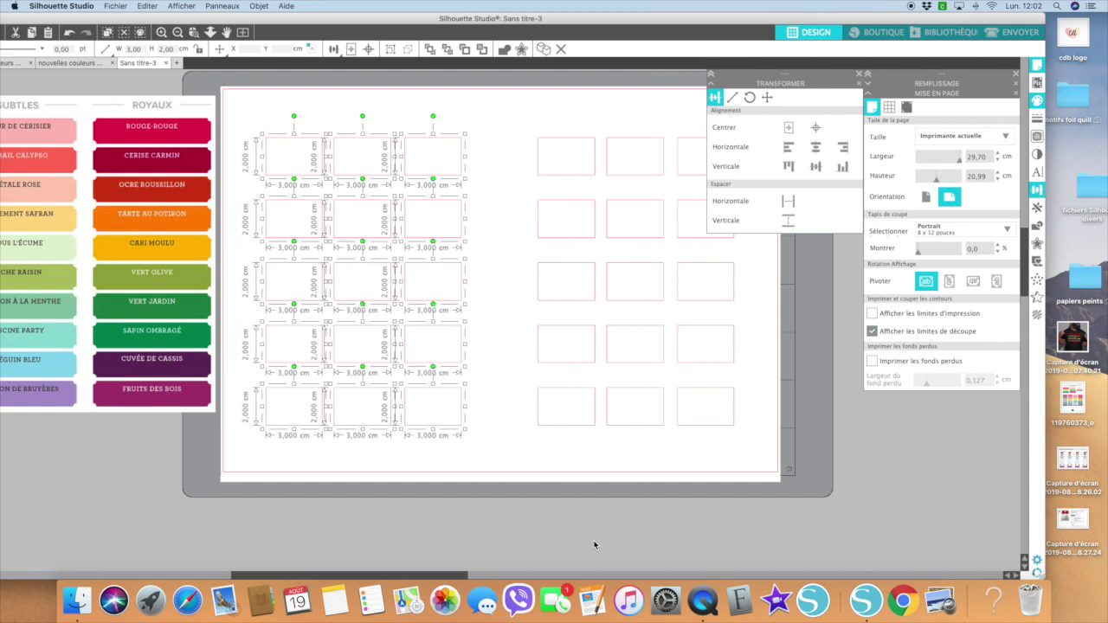
scroll(594, 545, "right", 5)
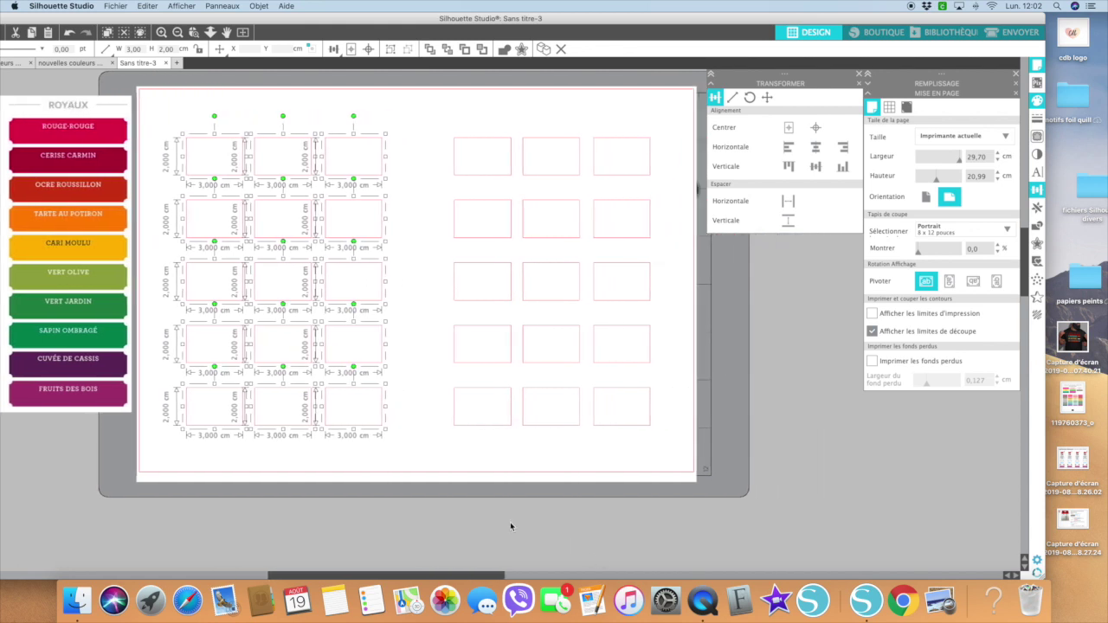
Step: Add the text title "couleurs stampin'up" with "2019" on a second line above the rectangles on the page
left_click_drag(344, 21, 520, 21)
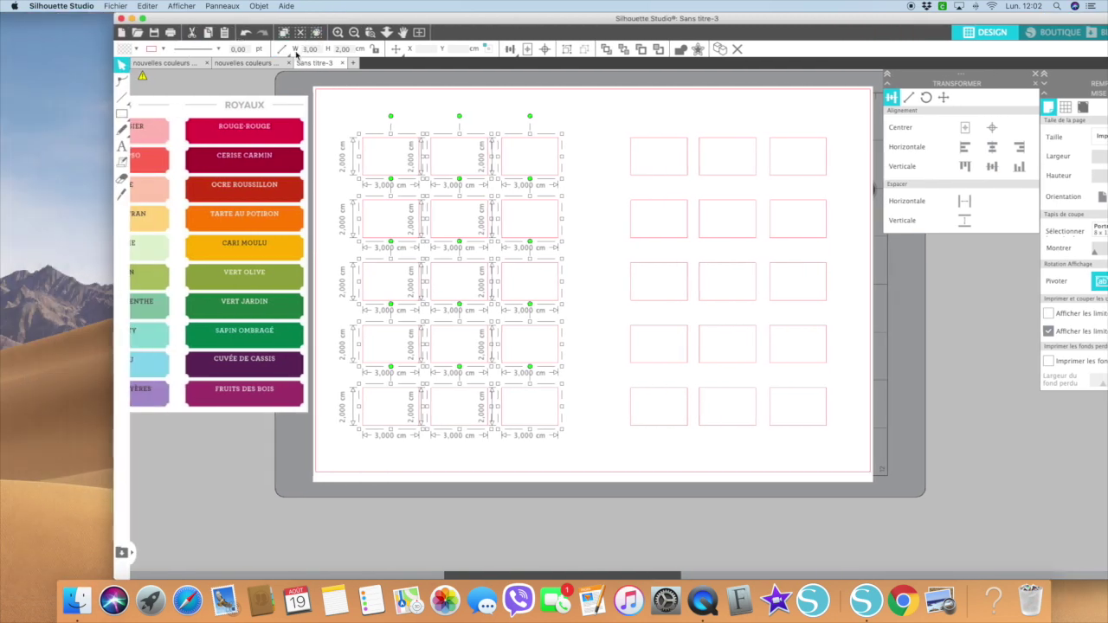
left_click(126, 143)
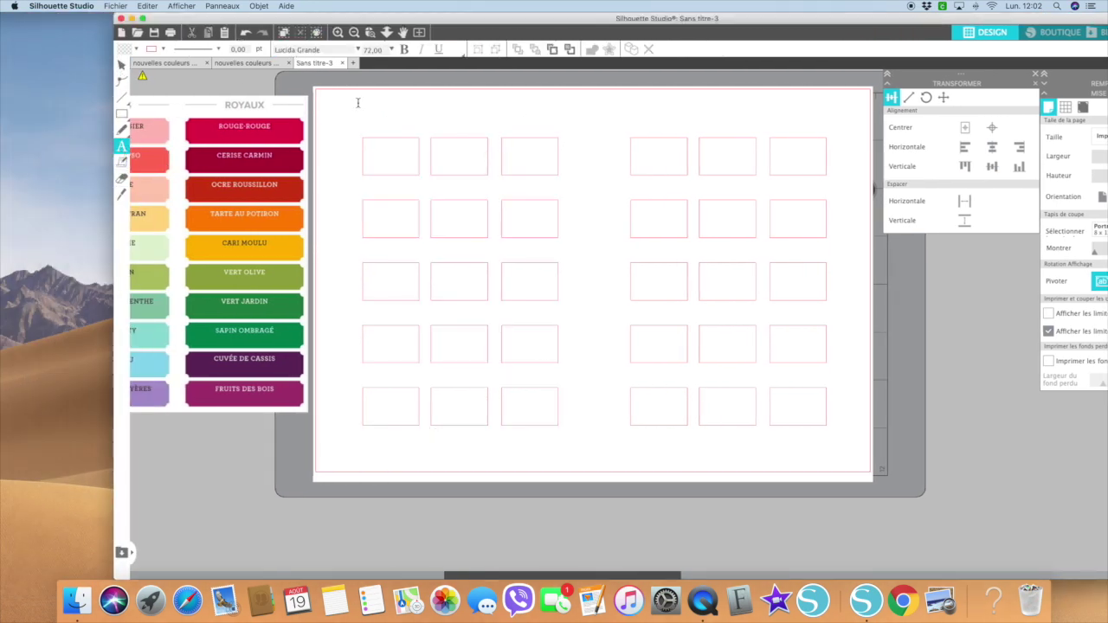
key("Escape")
type("couleurs stampin'up")
key("Return")
type("2019")
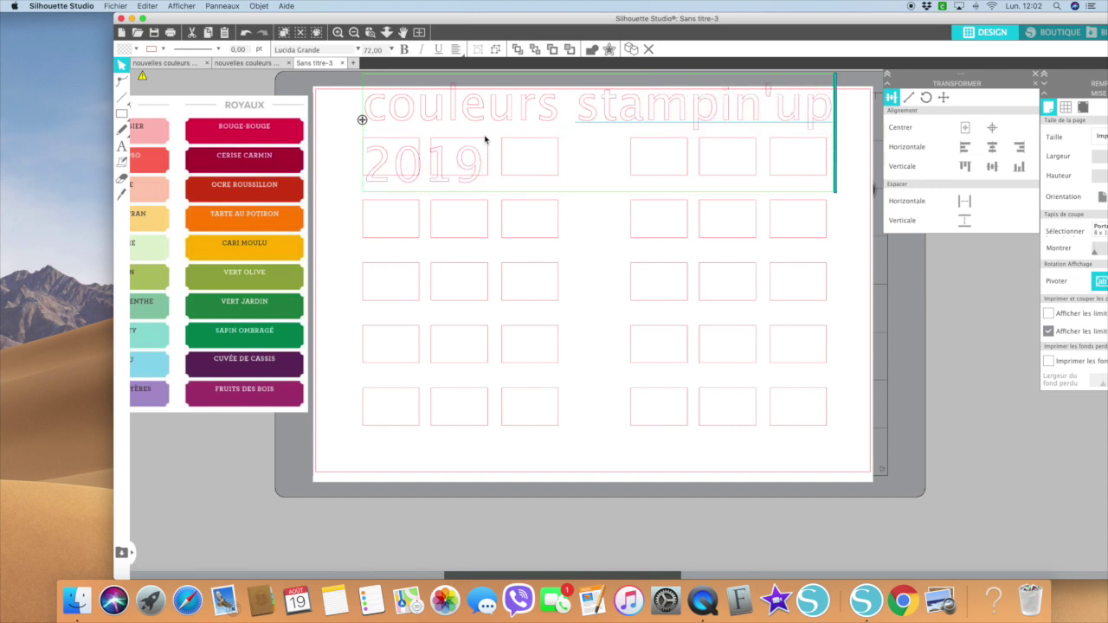
left_click(346, 151)
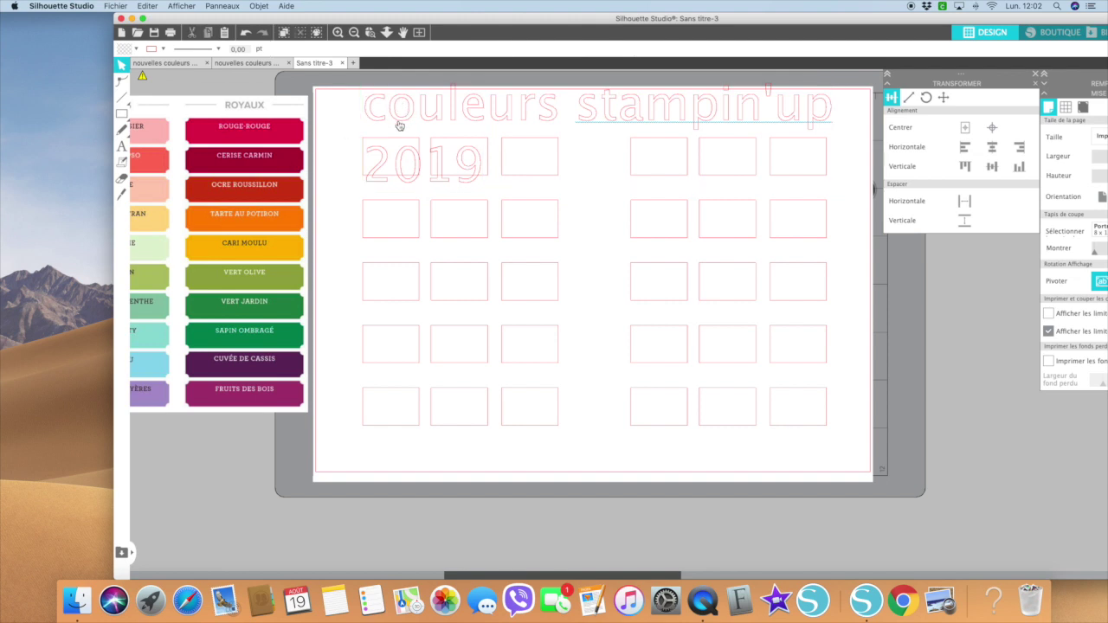
Step: Change the title's font to Bebas Neue
left_click(399, 126)
left_click_drag(318, 50, 271, 52)
type("babi")
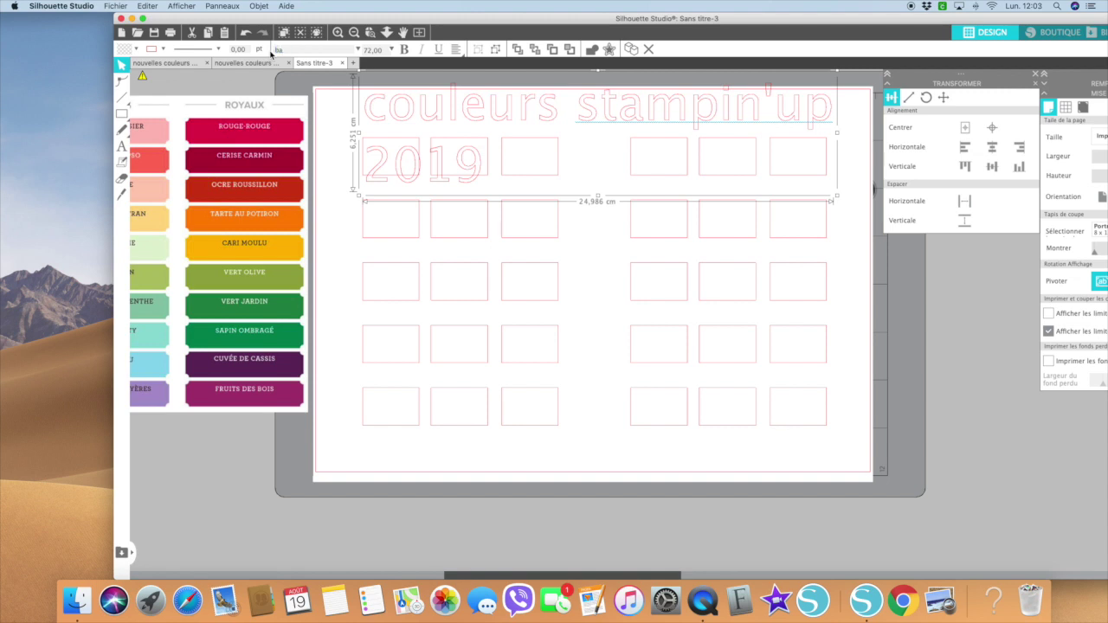
key("BackSpace")
type("a")
type("eue")
key("Return")
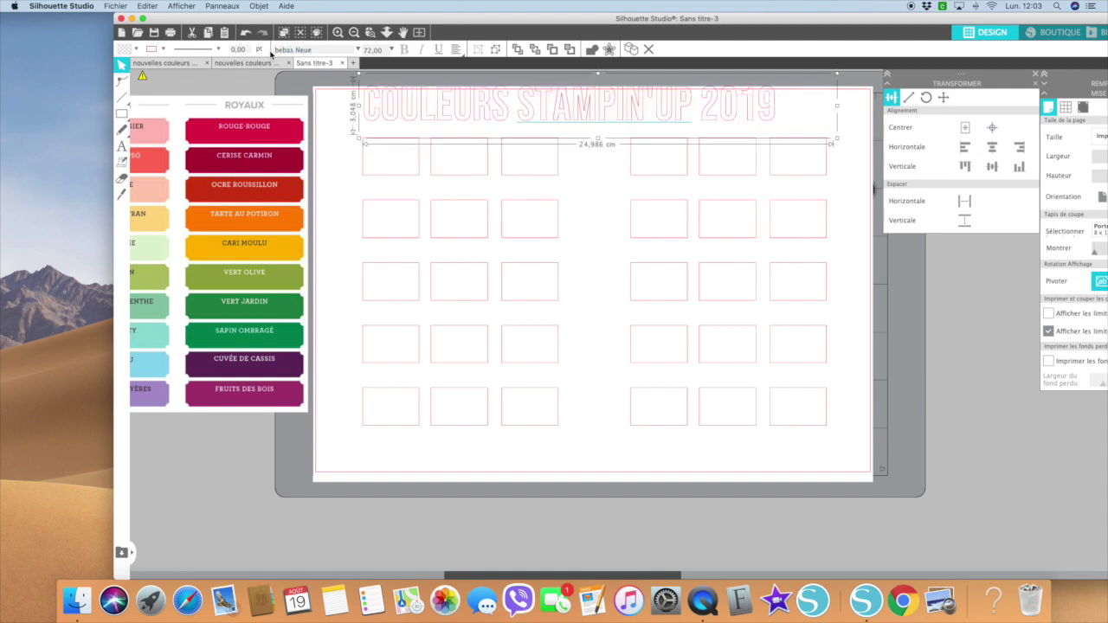
Step: Reduce the title's font size to 18 pt and scale the text box up to about 28 pt so it fits above the rectangles
left_click(391, 49)
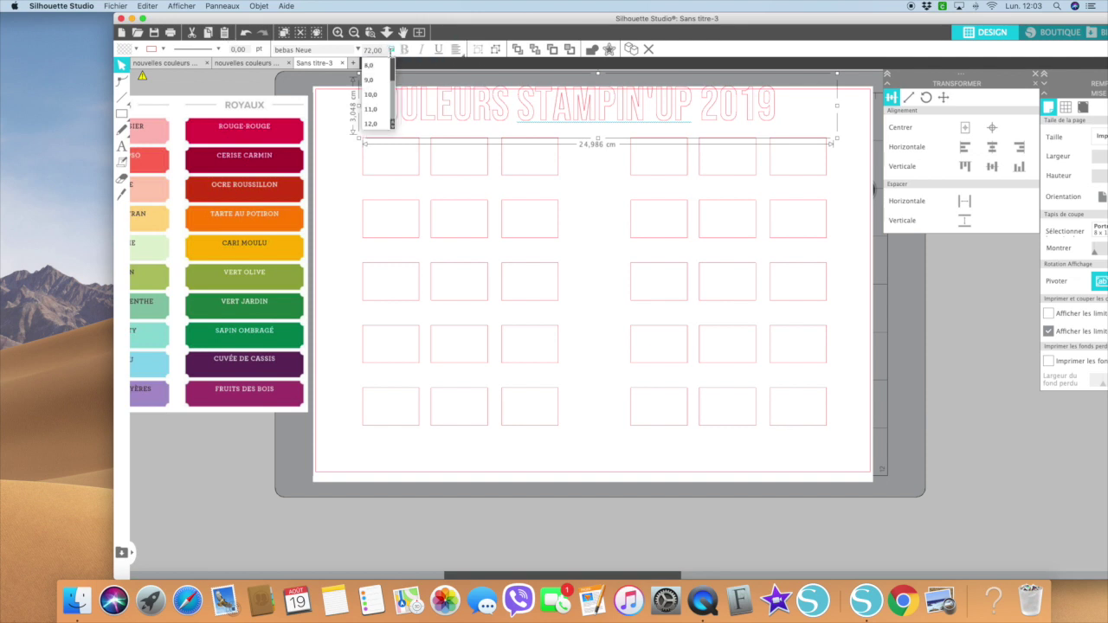
left_click(372, 95)
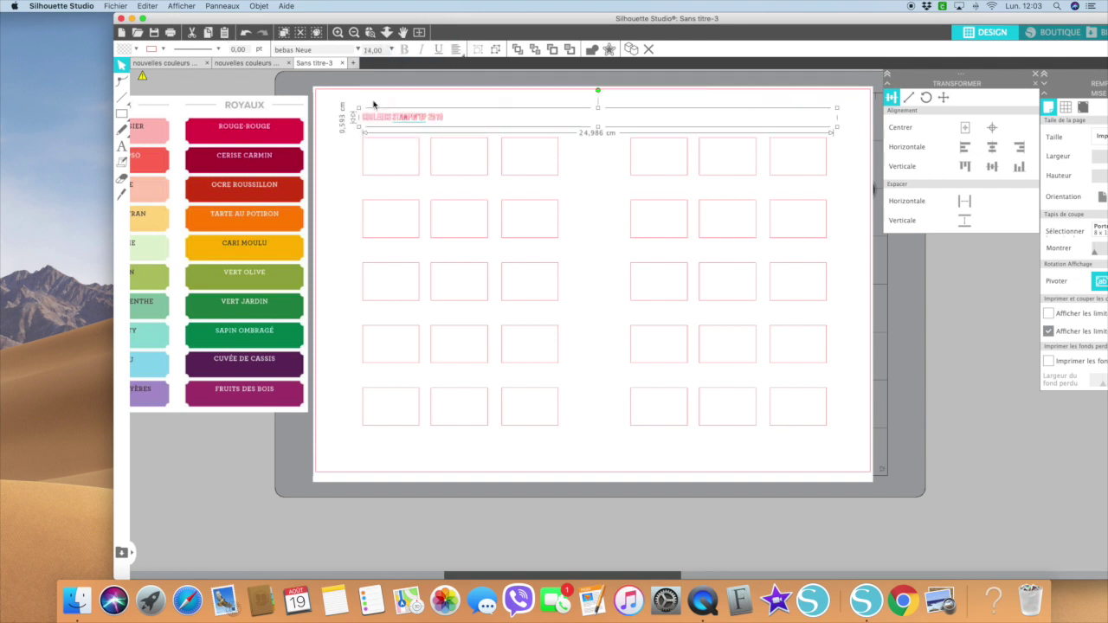
left_click(392, 49)
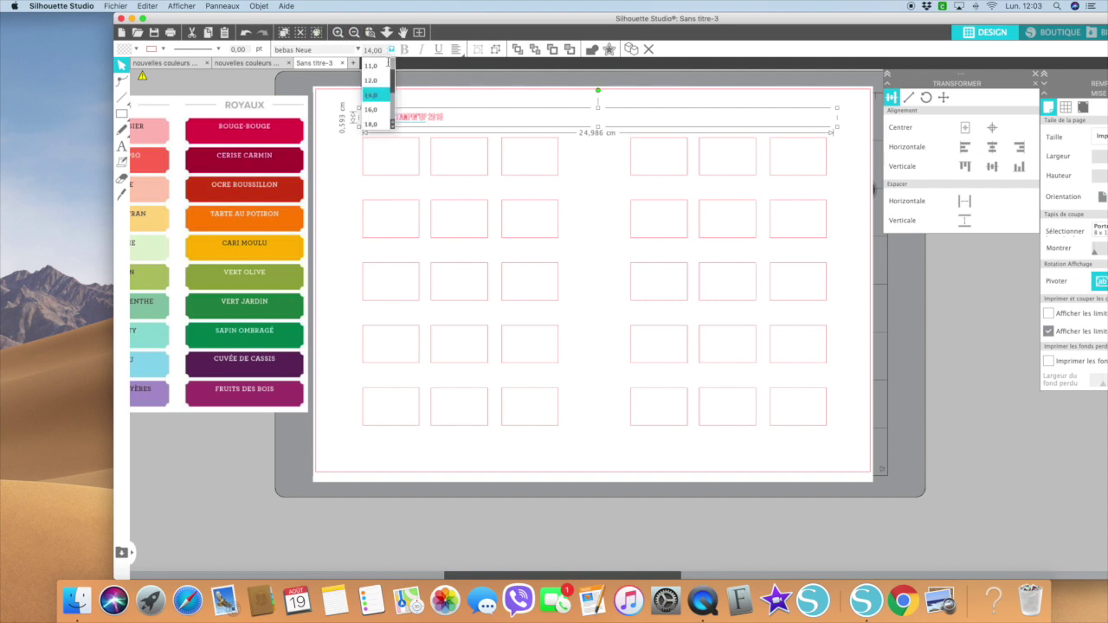
left_click(371, 125)
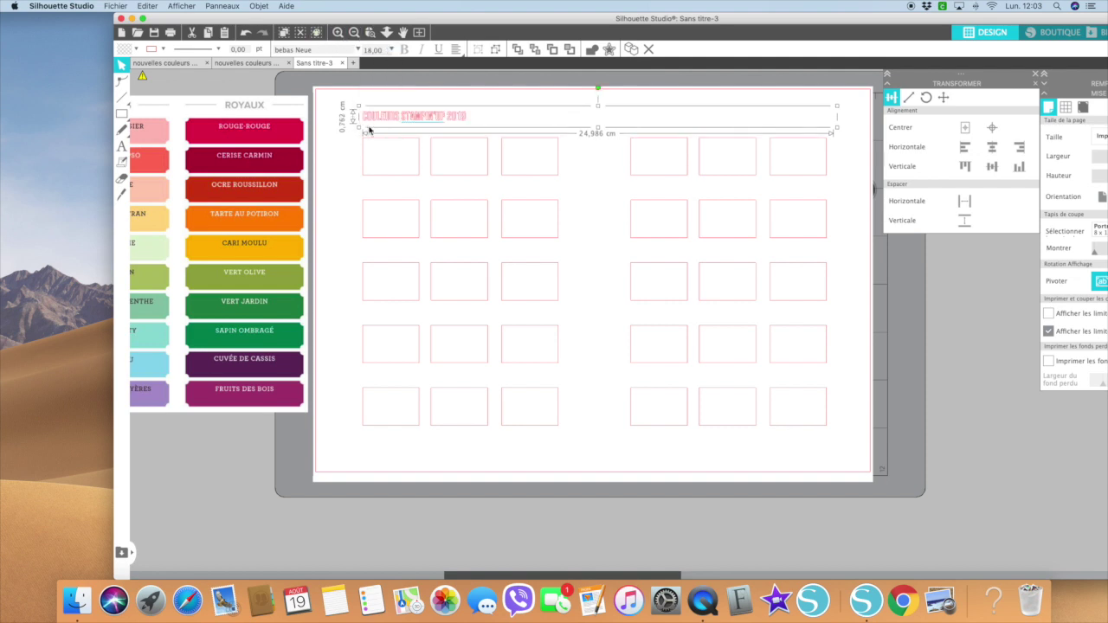
left_click(478, 98)
left_click(455, 122)
left_click_drag(836, 133, 1104, 169)
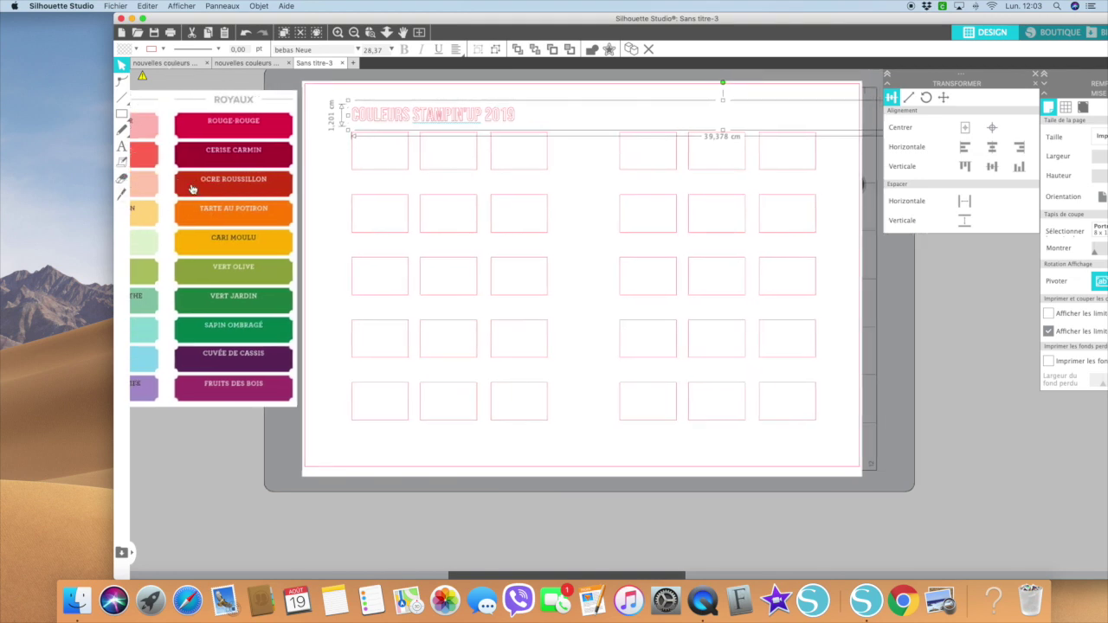
Step: Look over the Neutres, Brillants, Subtles and Royaux columns of the colour chart beside the page
scroll(193, 184, "left", 10)
scroll(192, 184, "right", 5)
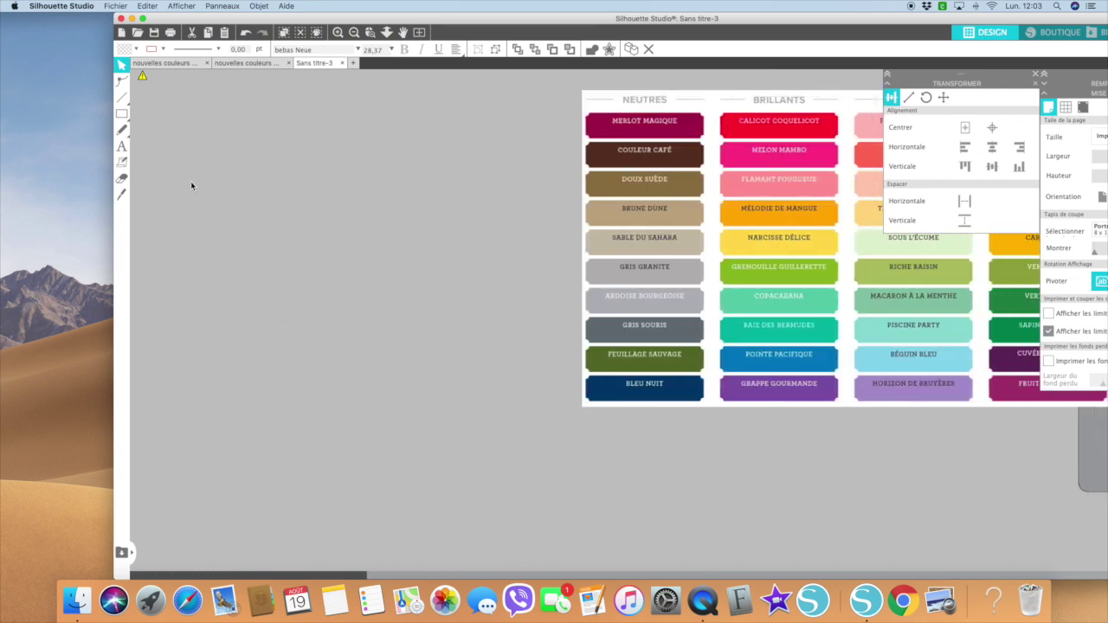
scroll(738, 244, "right", 4)
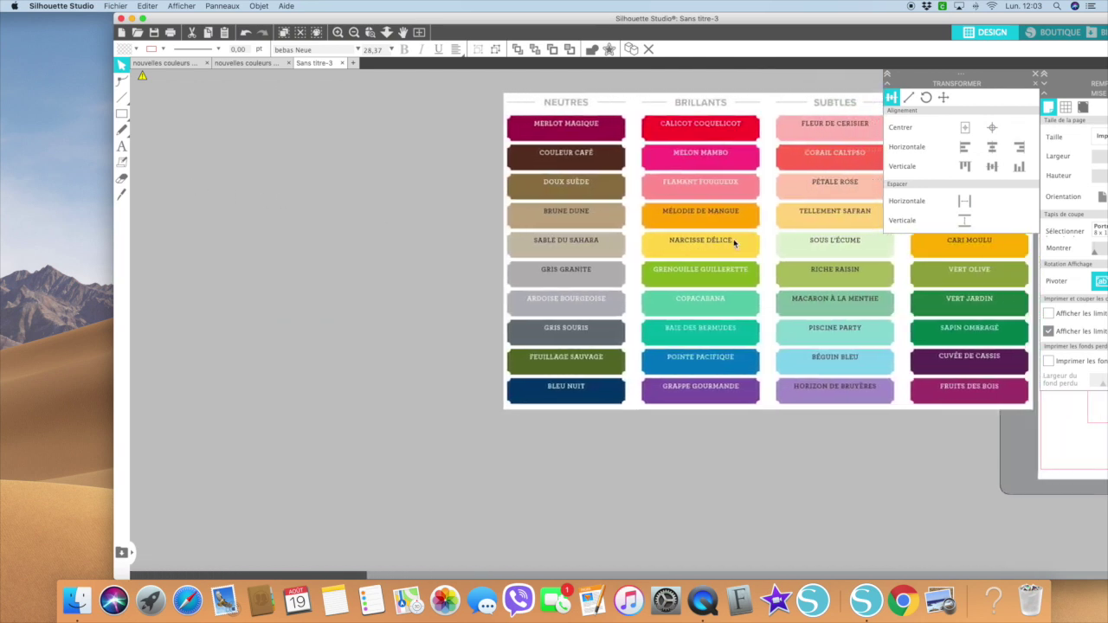
scroll(706, 234, "right", 5)
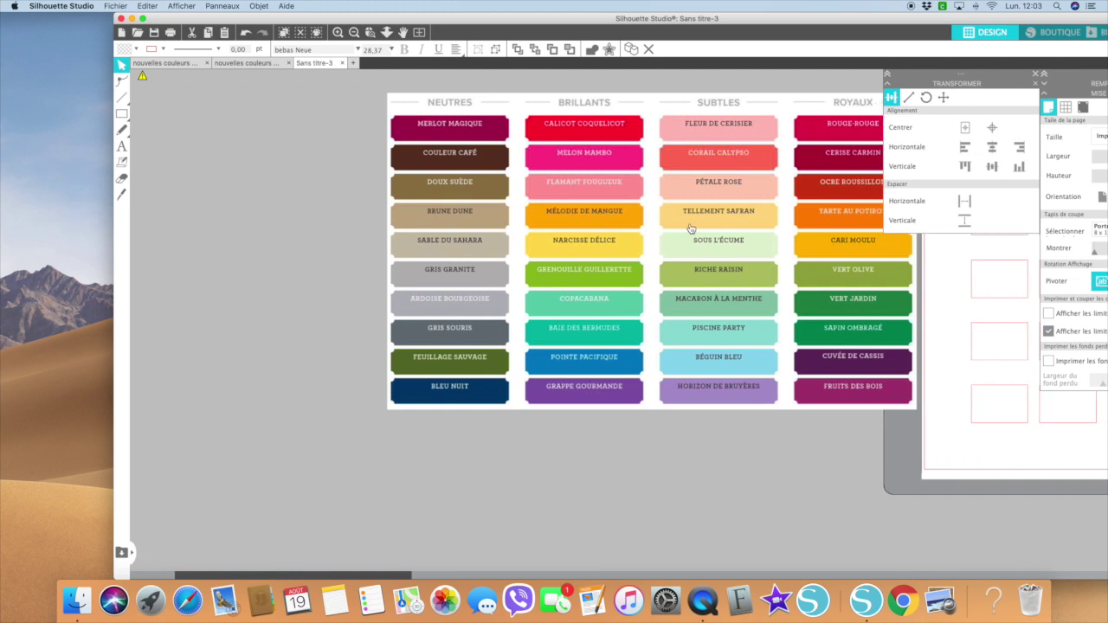
scroll(684, 228, "right", 7)
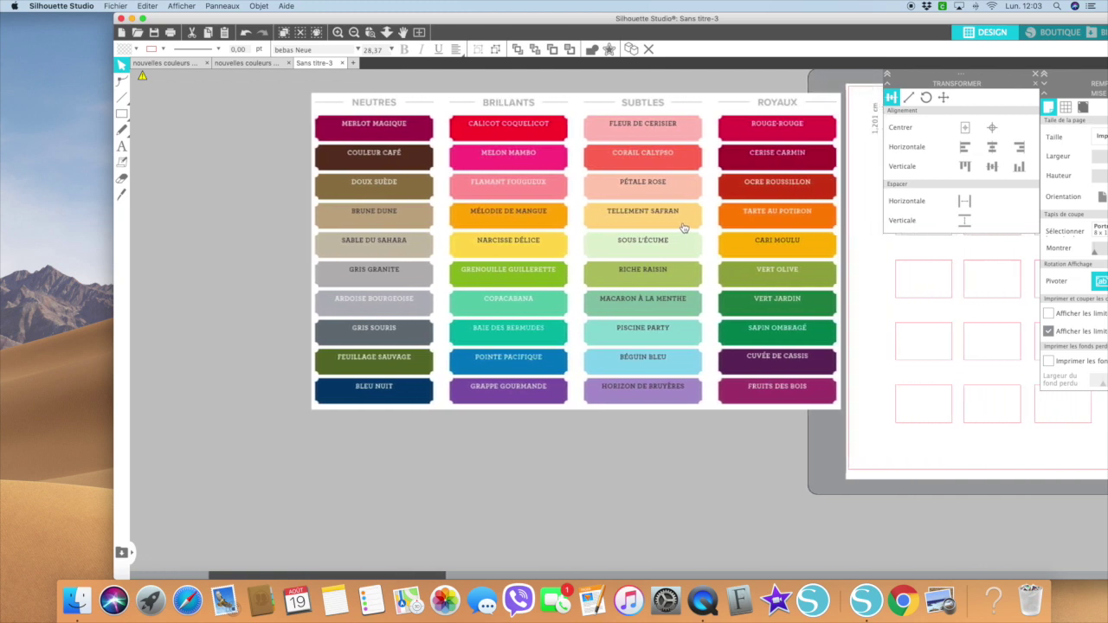
scroll(676, 224, "right", 10)
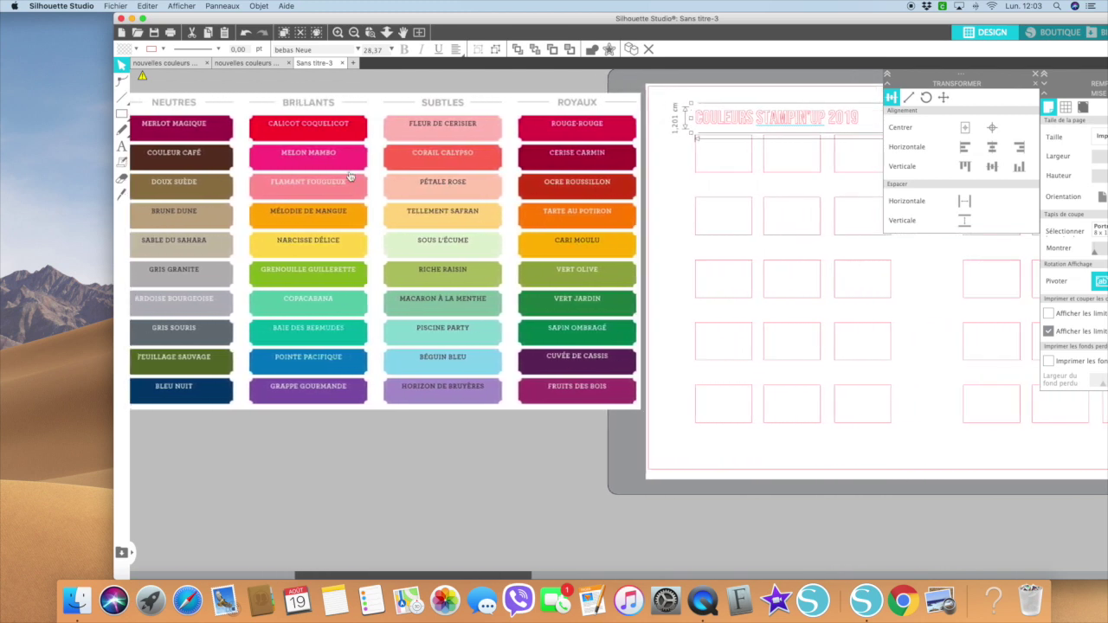
scroll(317, 175, "right", 4)
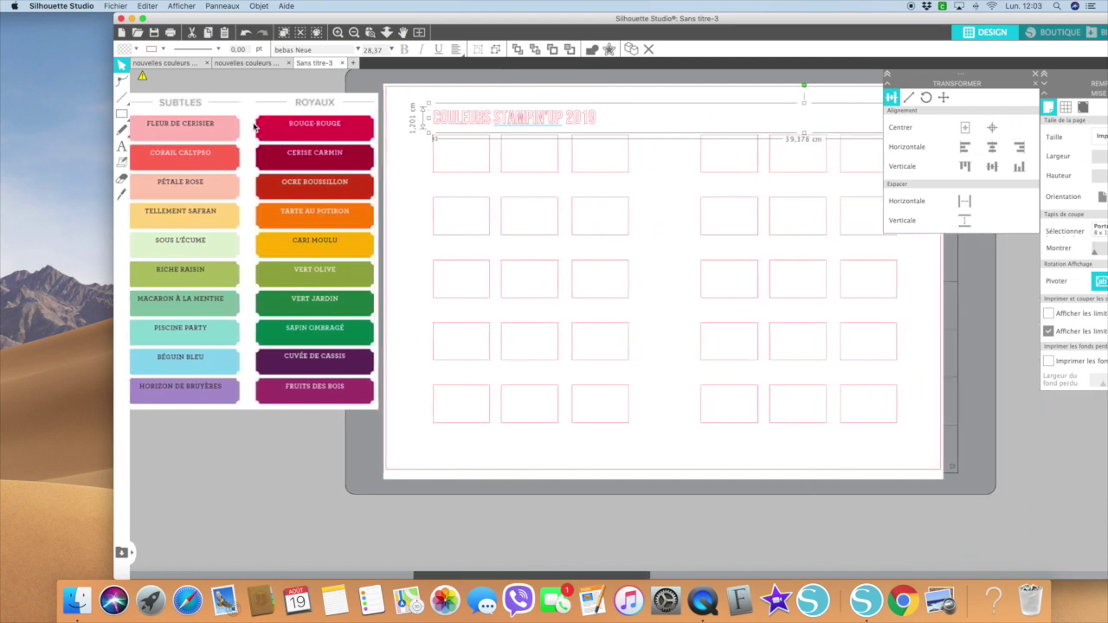
scroll(317, 175, "right", 3)
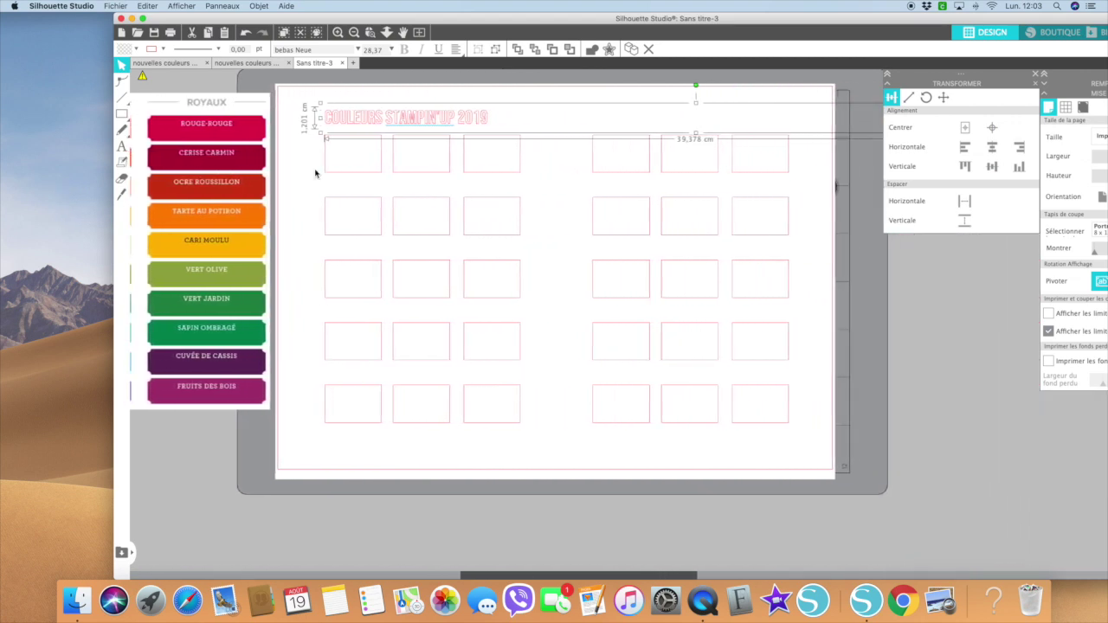
scroll(251, 201, "left", 5)
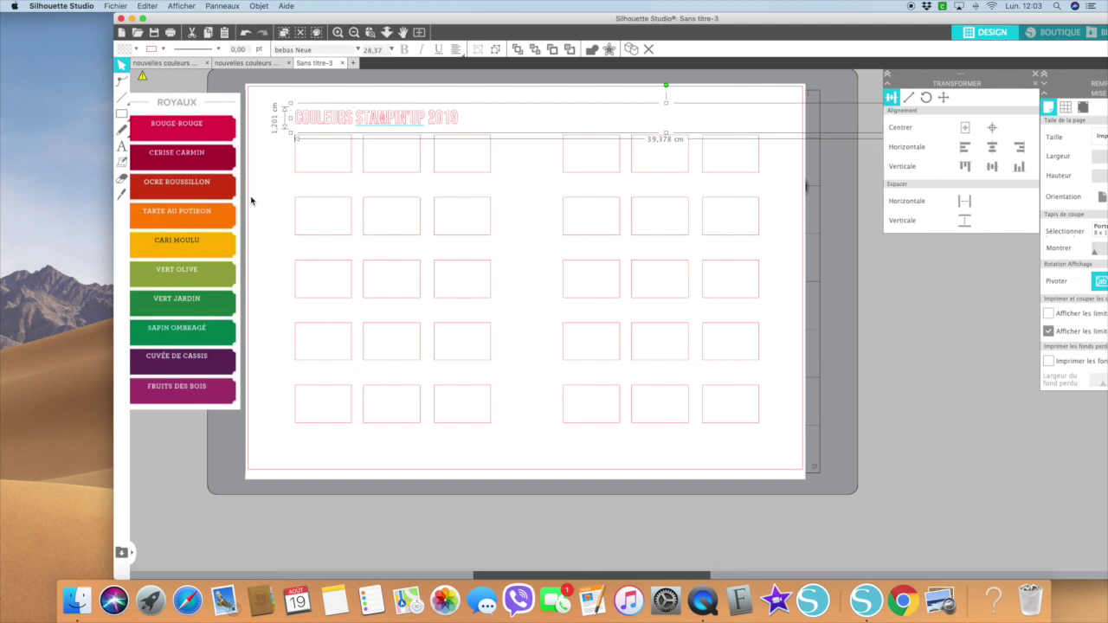
scroll(262, 202, "left", 6)
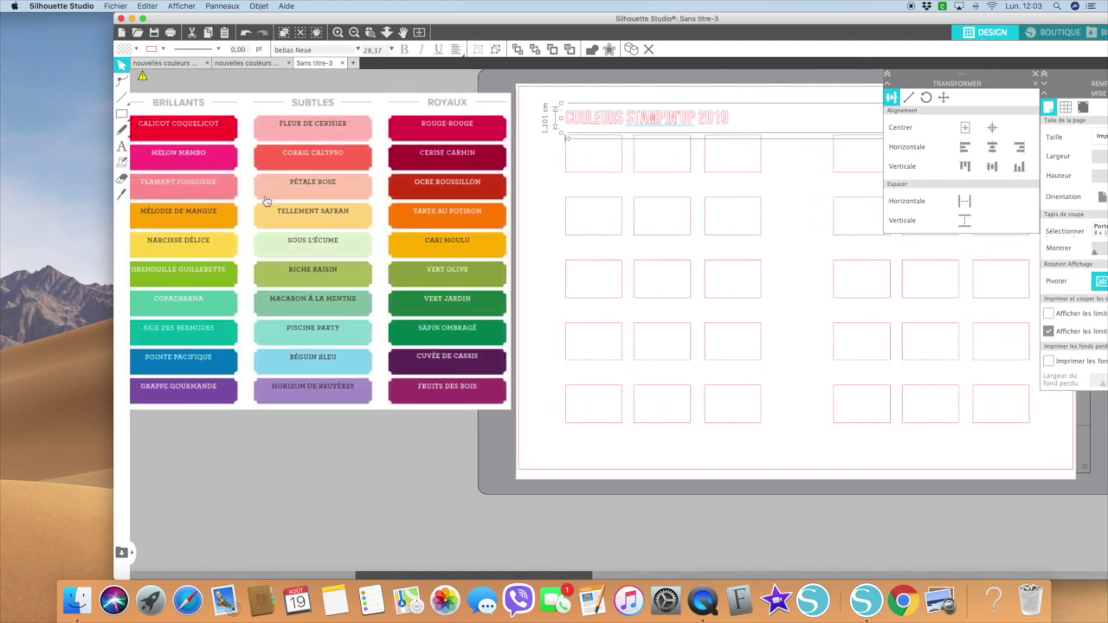
scroll(266, 201, "left", 1)
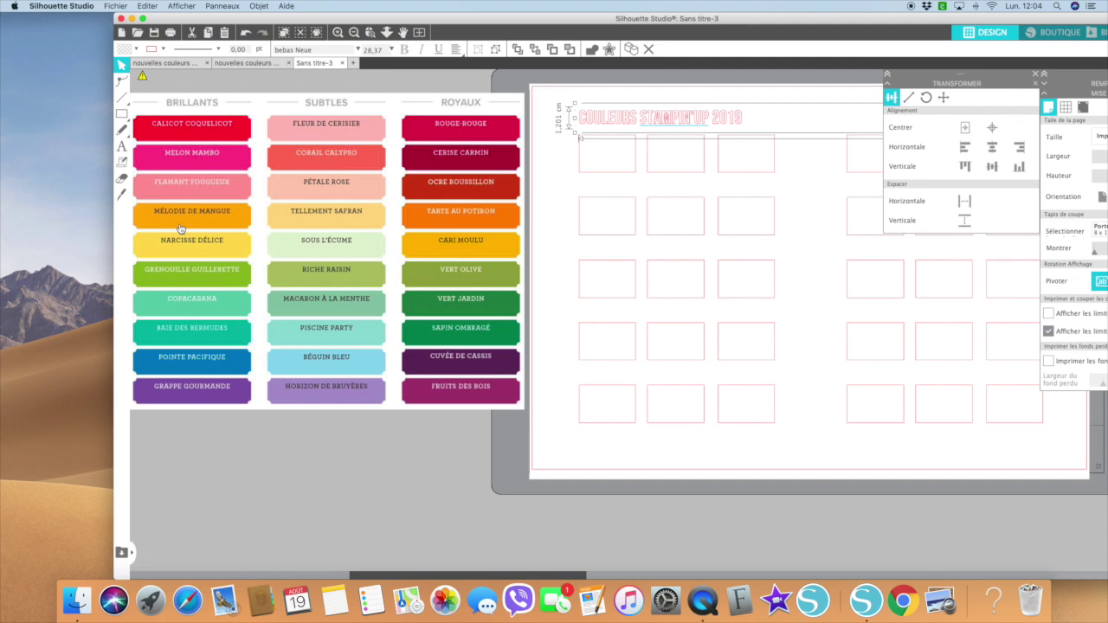
Step: Fill the title with the Mélodie de Mangue colour sampled from the chart and make its outline transparent
key("i")
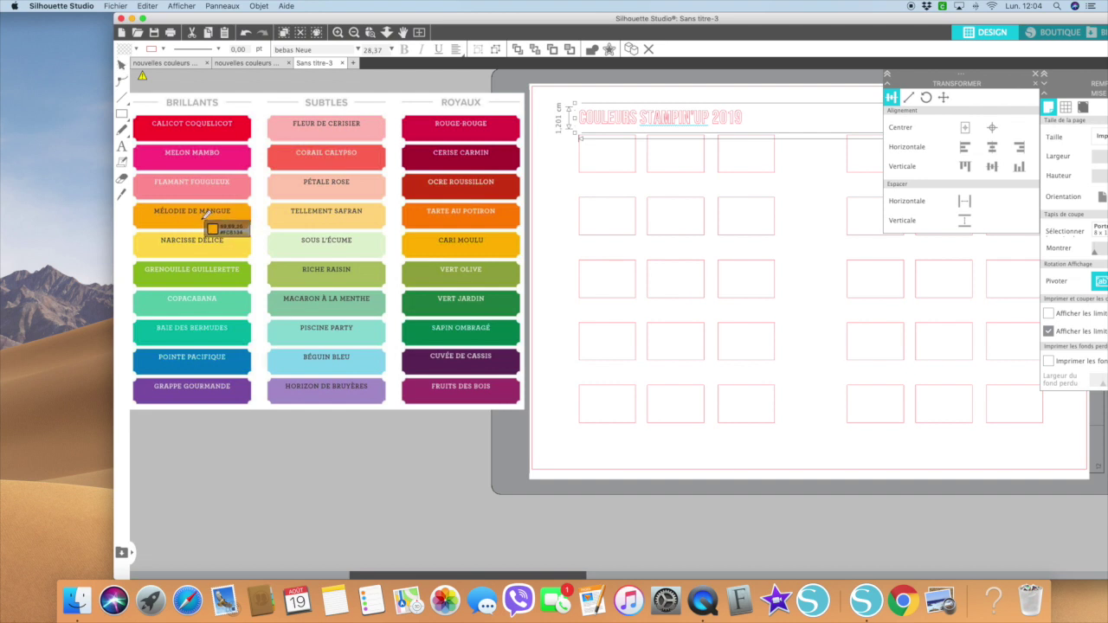
left_click(203, 217)
right_click(203, 220)
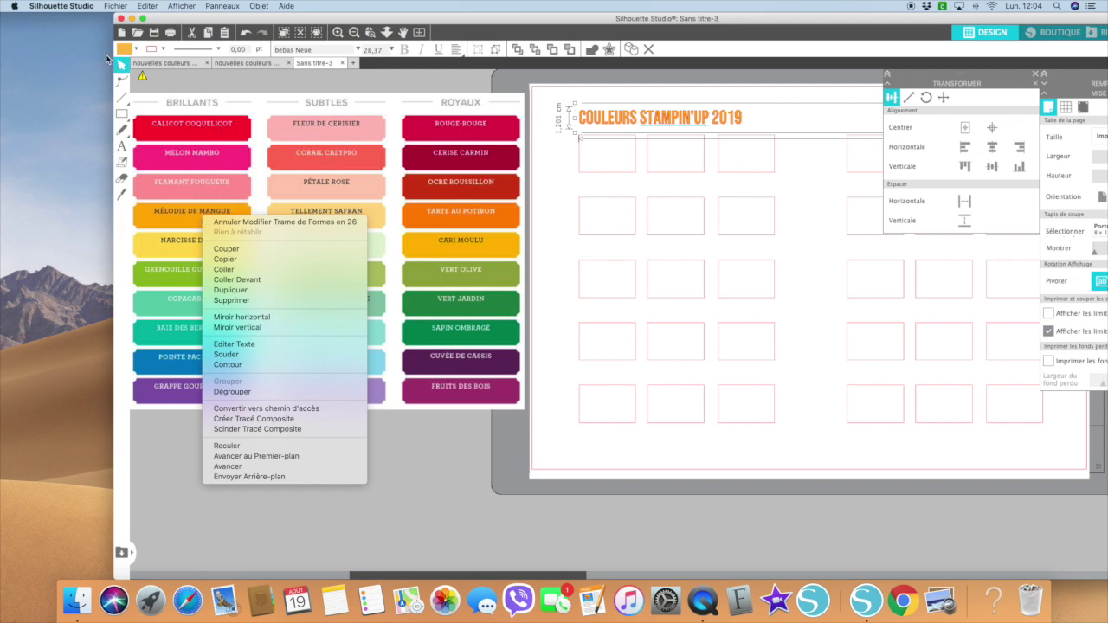
left_click(164, 52)
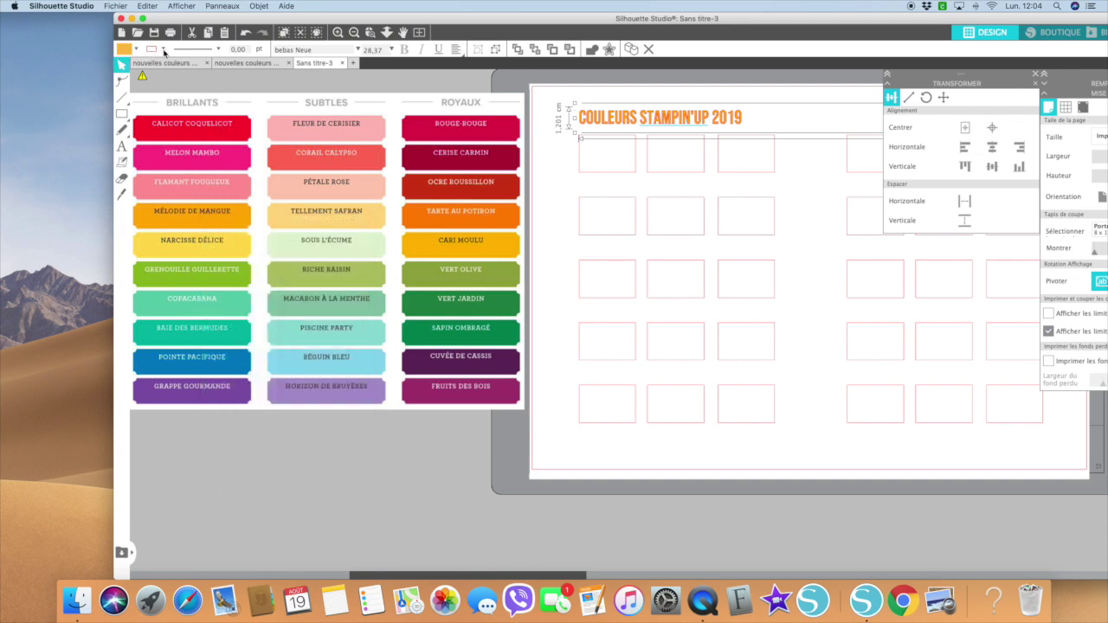
left_click(164, 52)
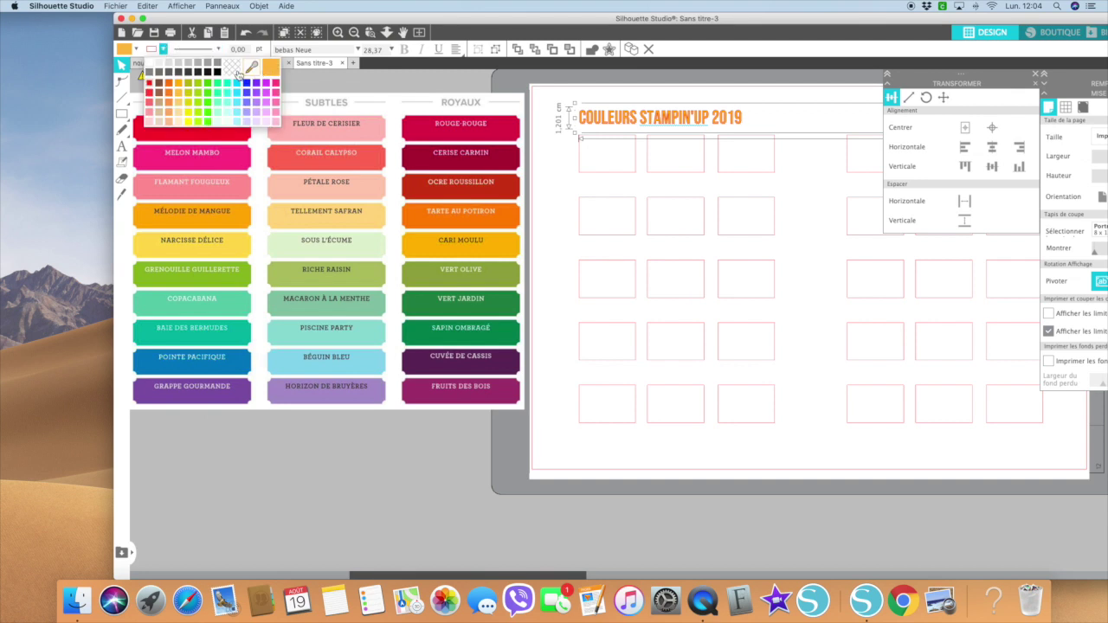
left_click(238, 73)
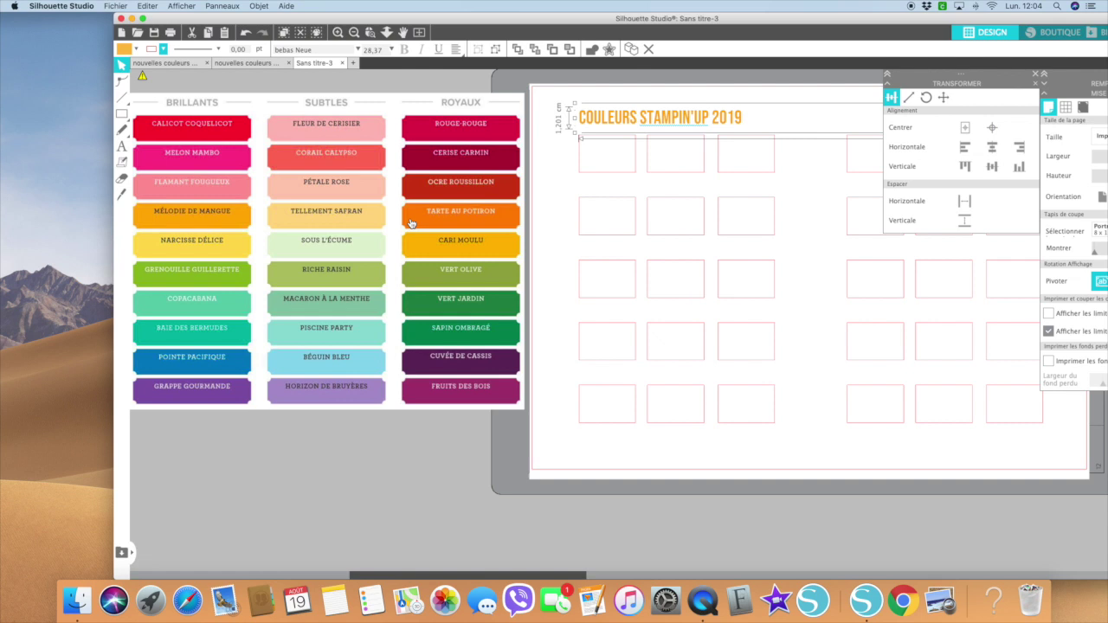
Step: Fill the first rectangle of the first column with the Merlot Magique colour sampled from the Neutres column of the chart
left_click(591, 176)
left_click(590, 176)
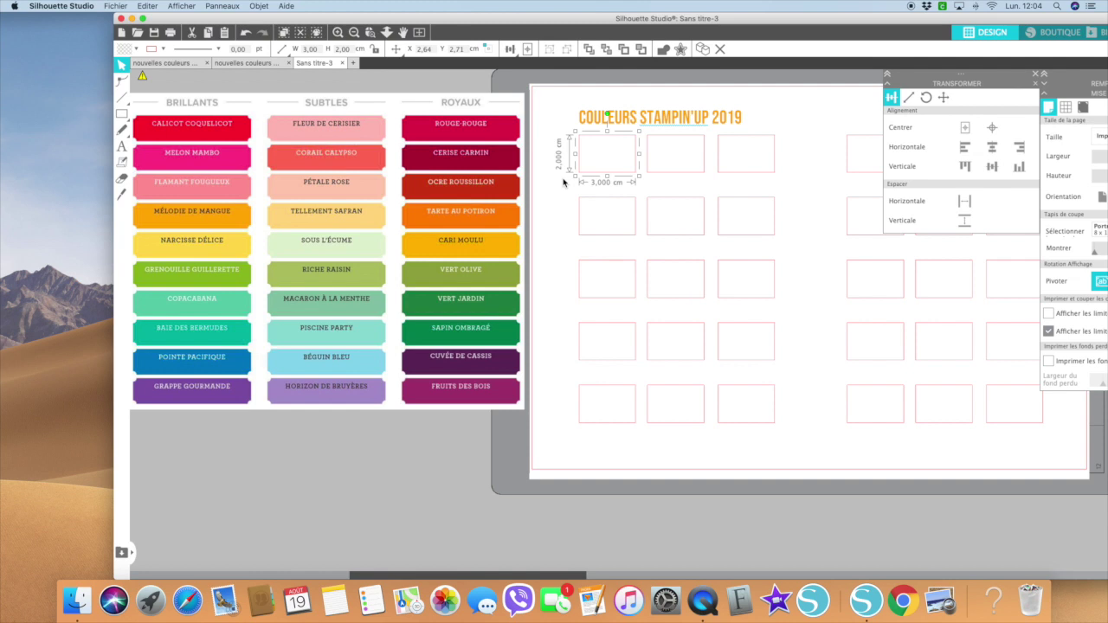
scroll(306, 269, "left", 2)
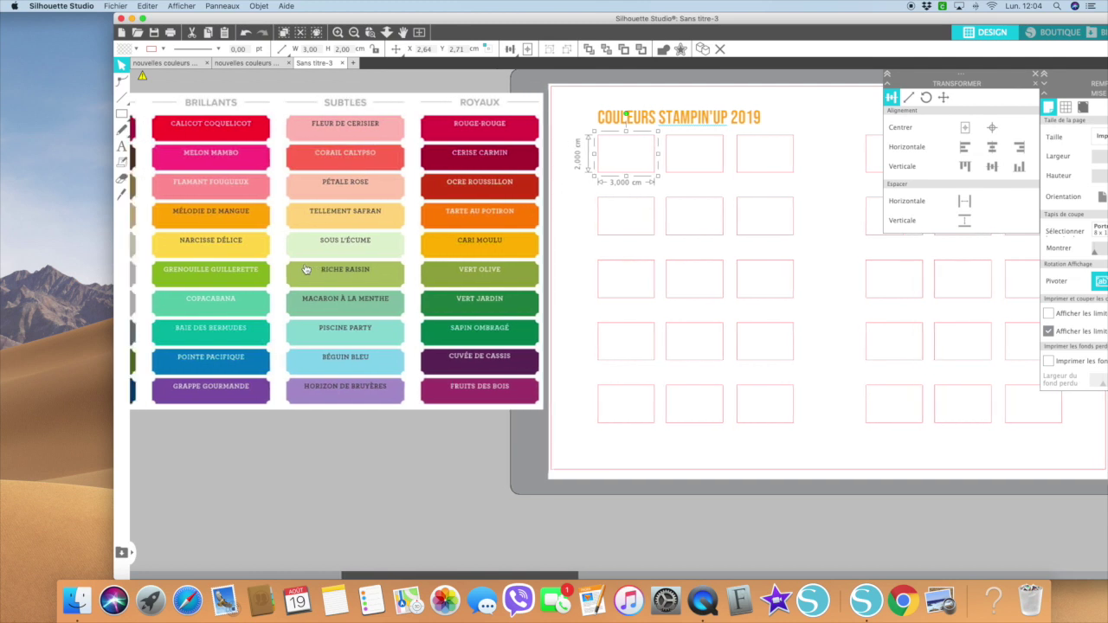
scroll(305, 269, "left", 4)
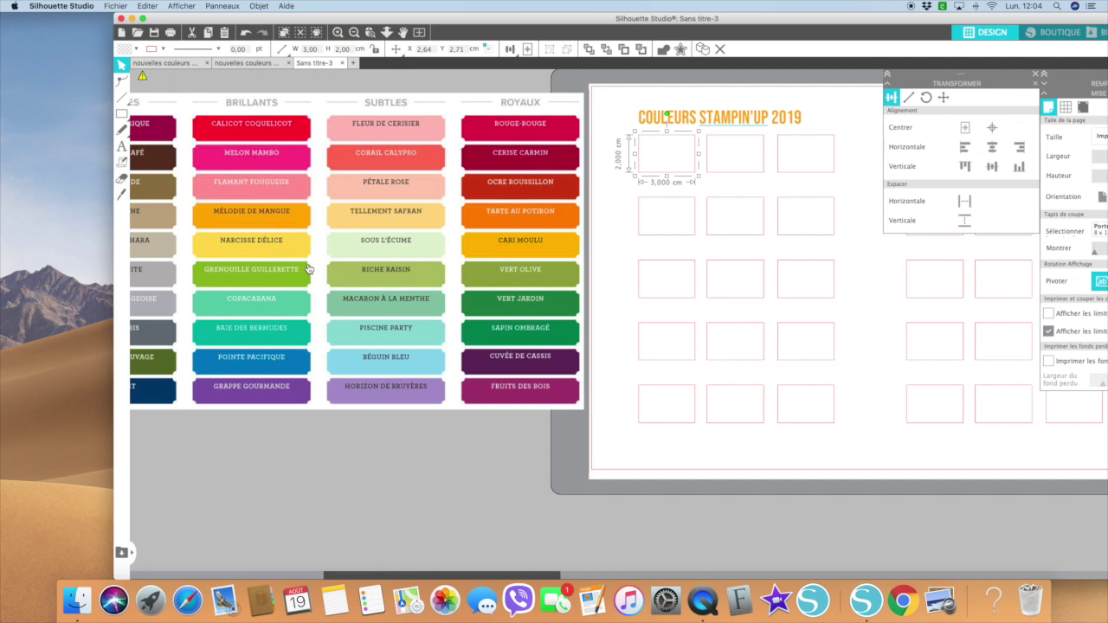
key("i")
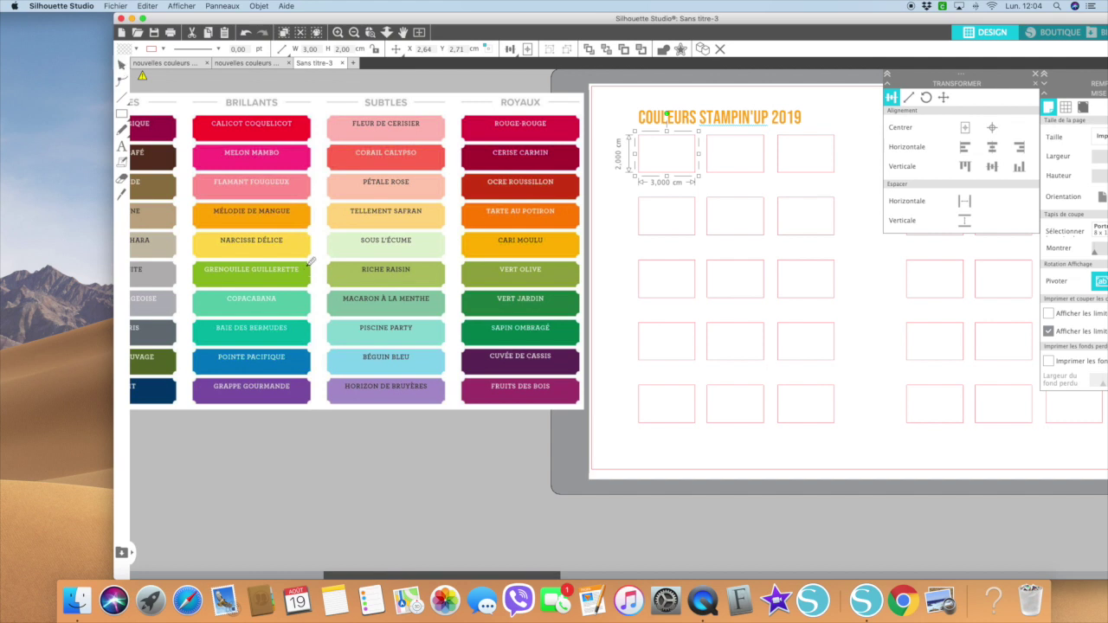
left_click(165, 132)
right_click(162, 132)
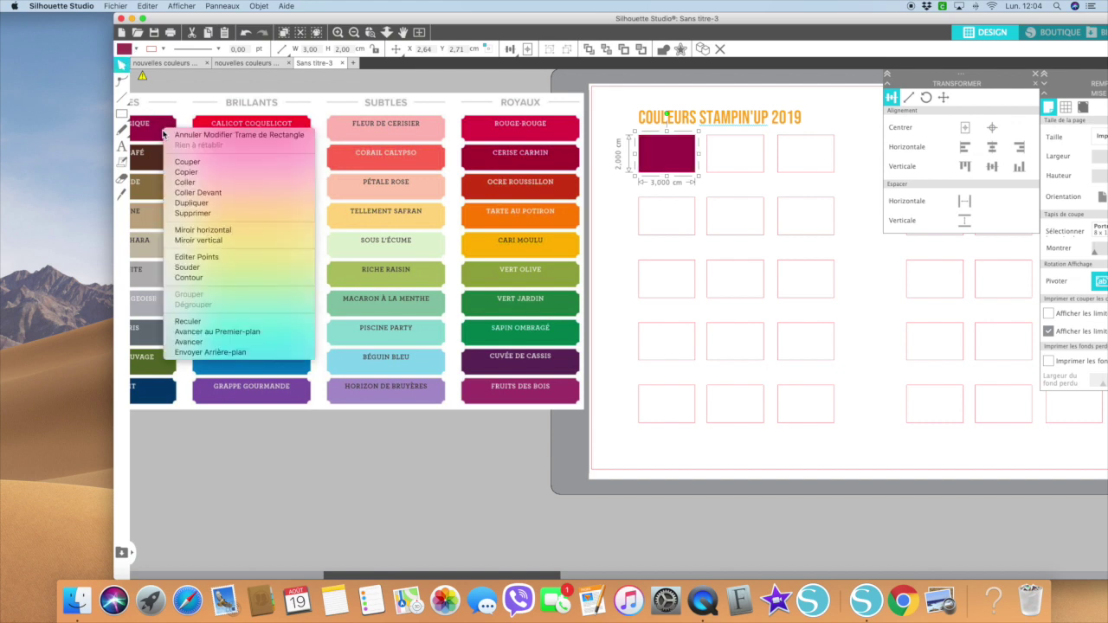
Step: Fill the second rectangle of the first column with the Couleur Café colour sampled from the chart
left_click(679, 239)
left_click(676, 240)
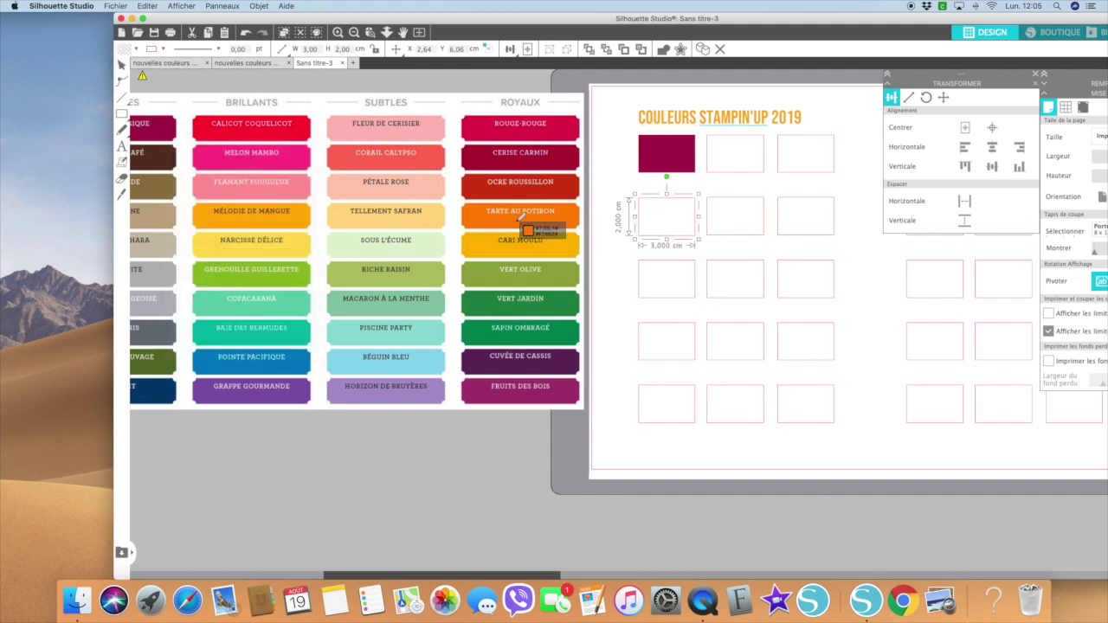
left_click(160, 154)
right_click(159, 154)
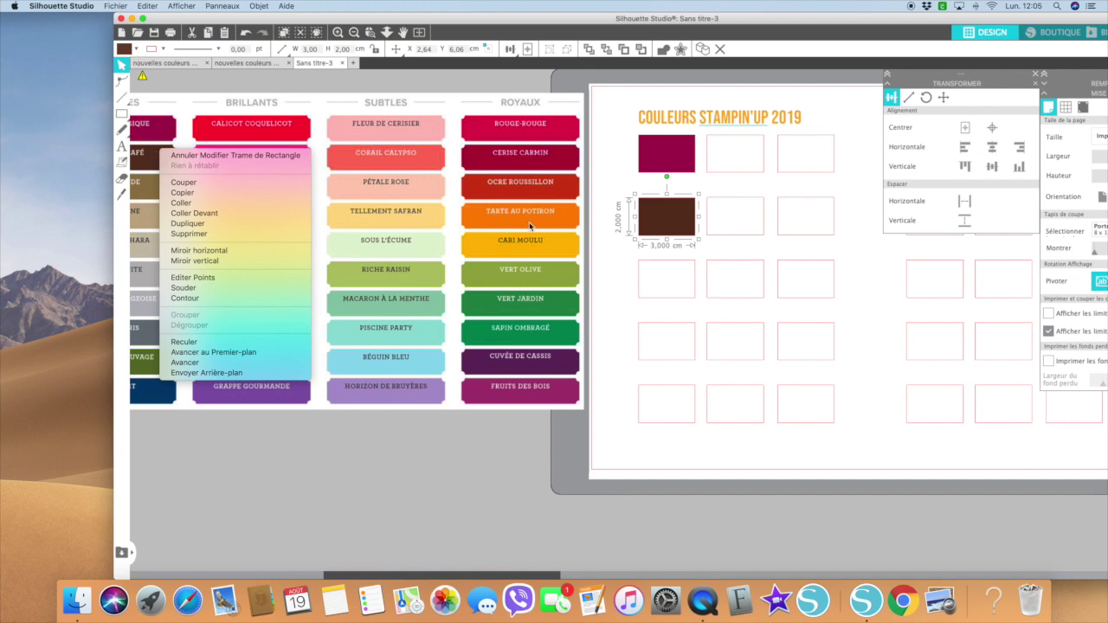
Step: Fill the third rectangle of the first column with the Doux Suède colour sampled from the Neutres column of the chart
left_click(674, 302)
left_click(675, 303)
left_click(675, 302)
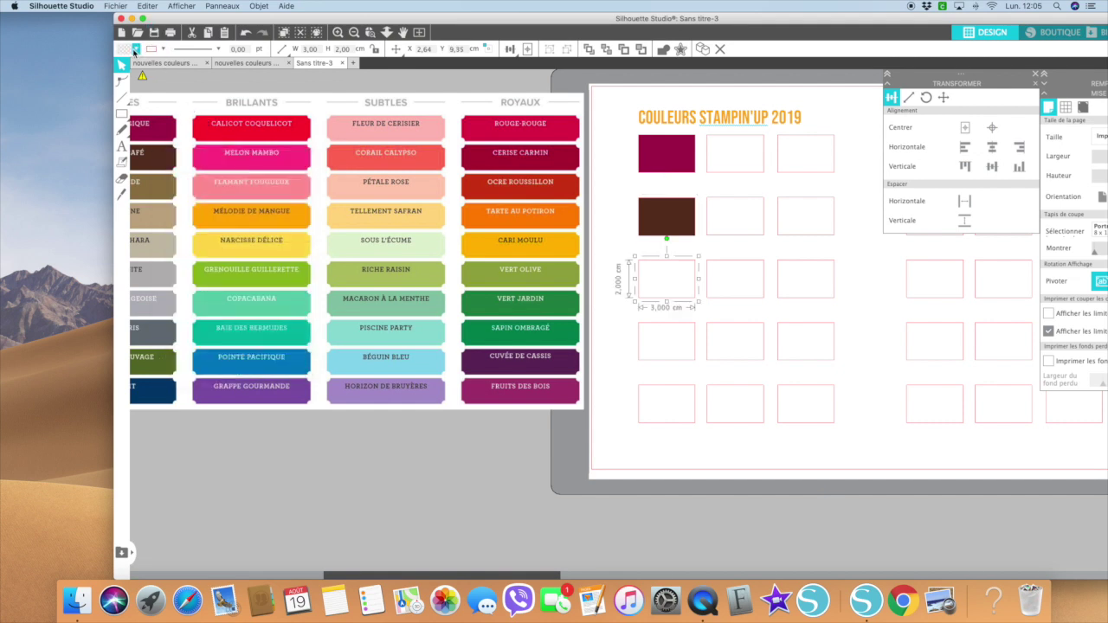
left_click(134, 52)
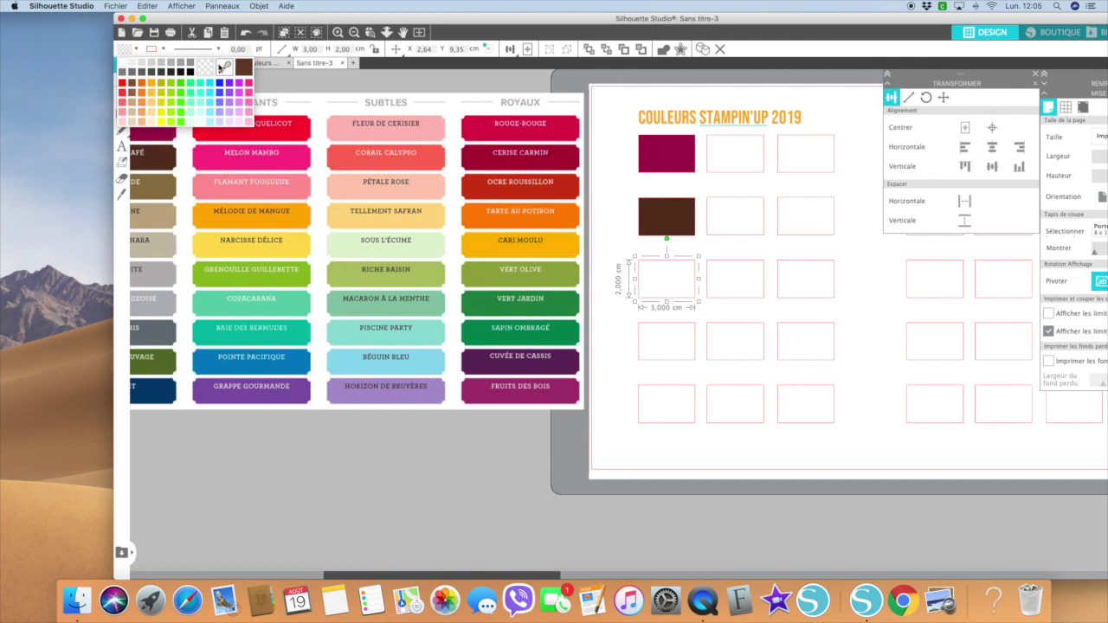
left_click(224, 70)
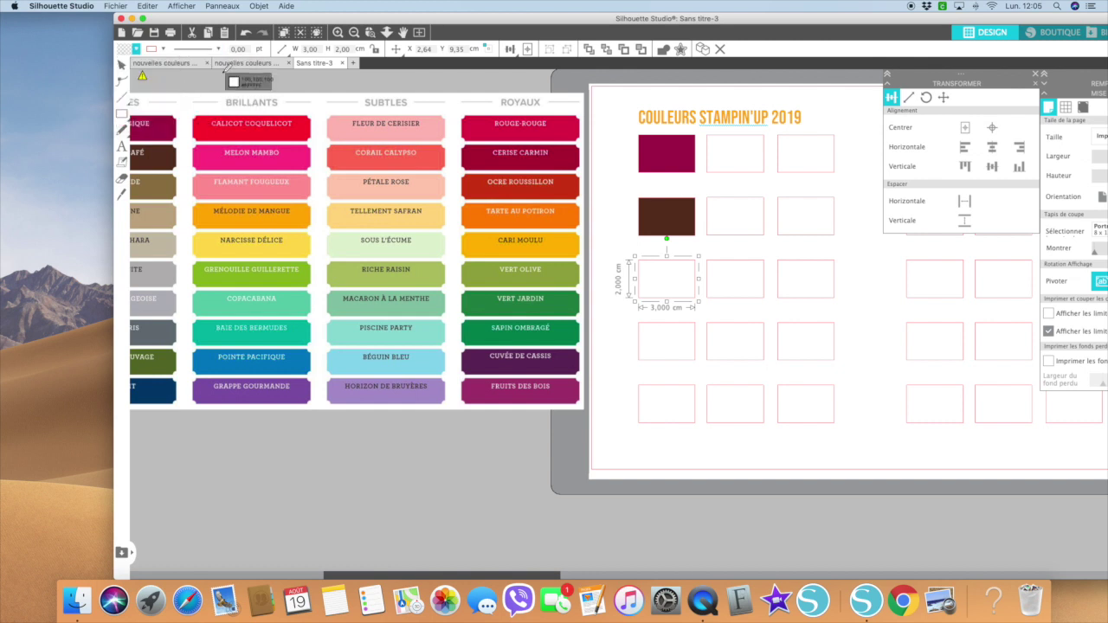
left_click(160, 181)
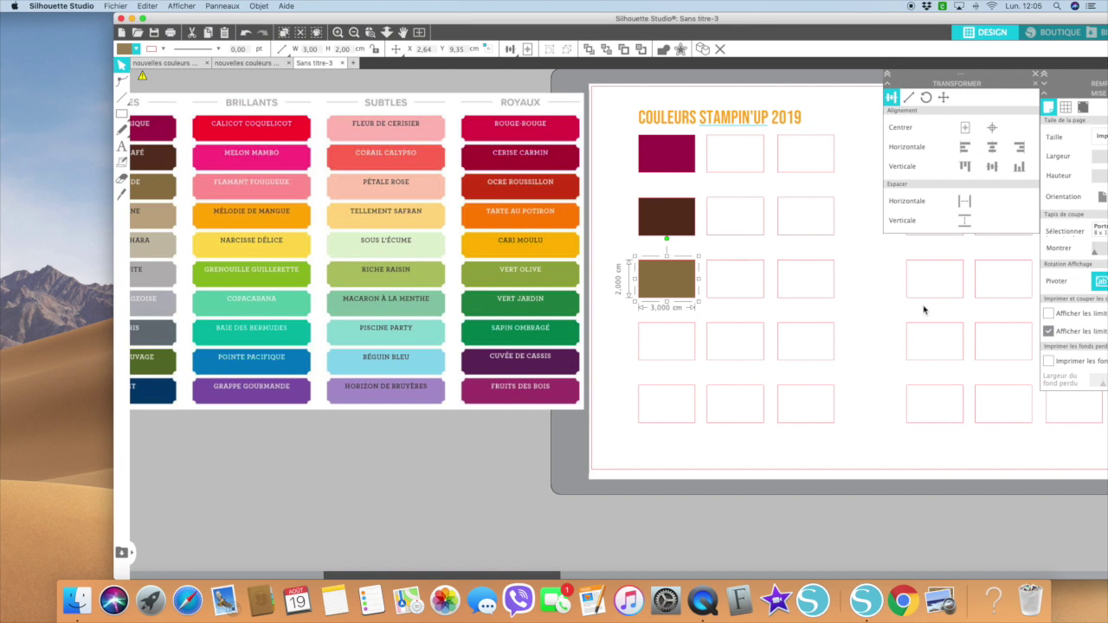
Step: Switch to the "nouvelles couleurs stampin'up 1" document and look over its colour chart and filled swatch page
scroll(441, 355, "left", 1)
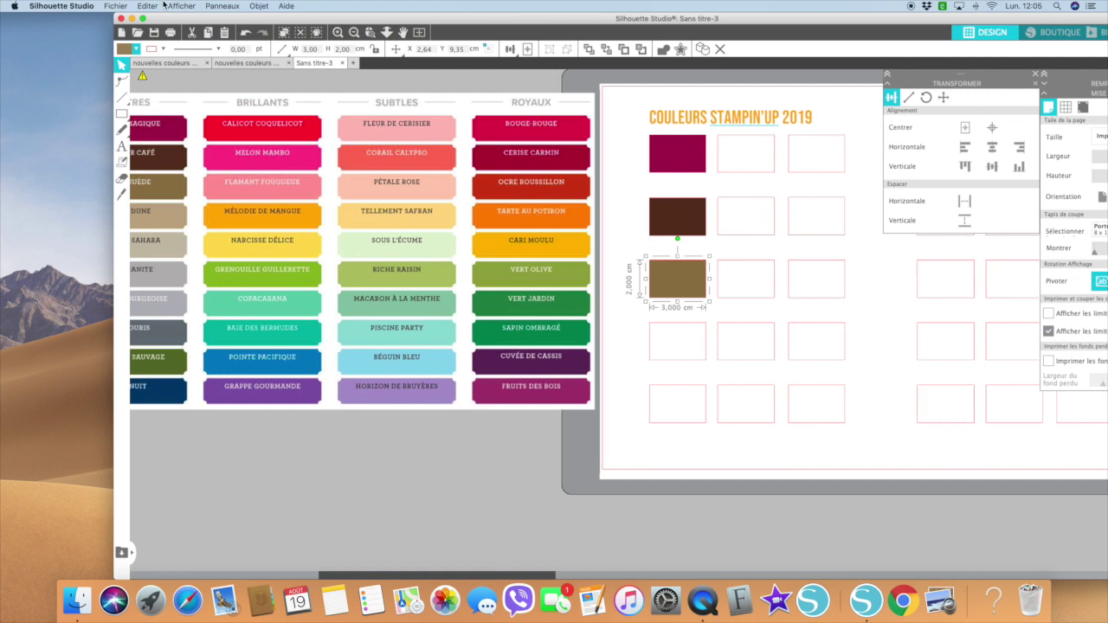
left_click(254, 64)
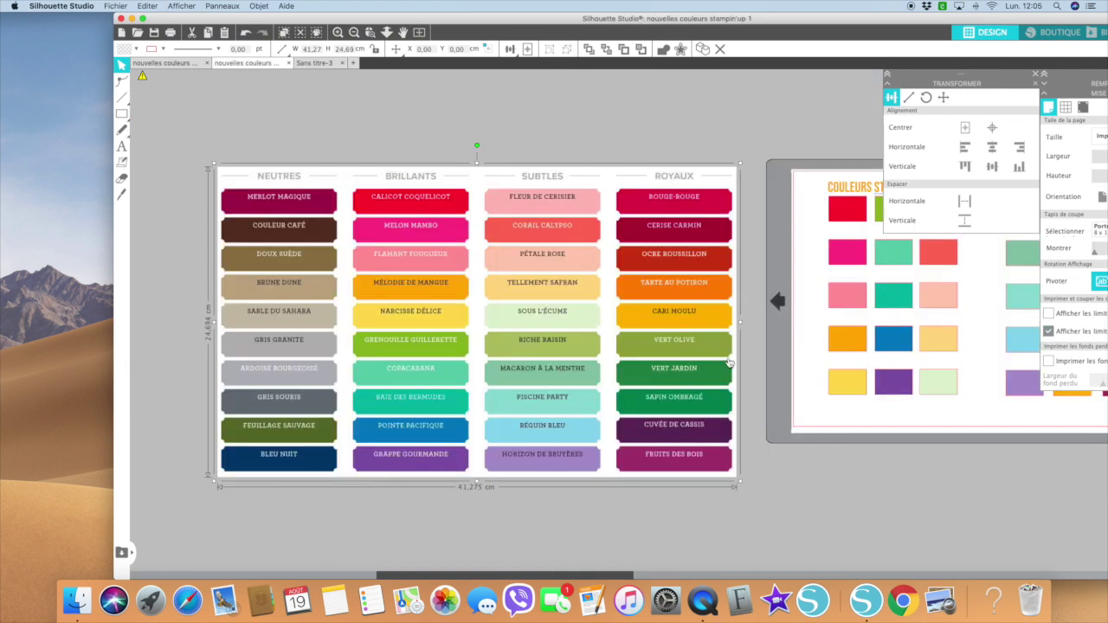
scroll(725, 359, "right", 5)
scroll(716, 349, "right", 8)
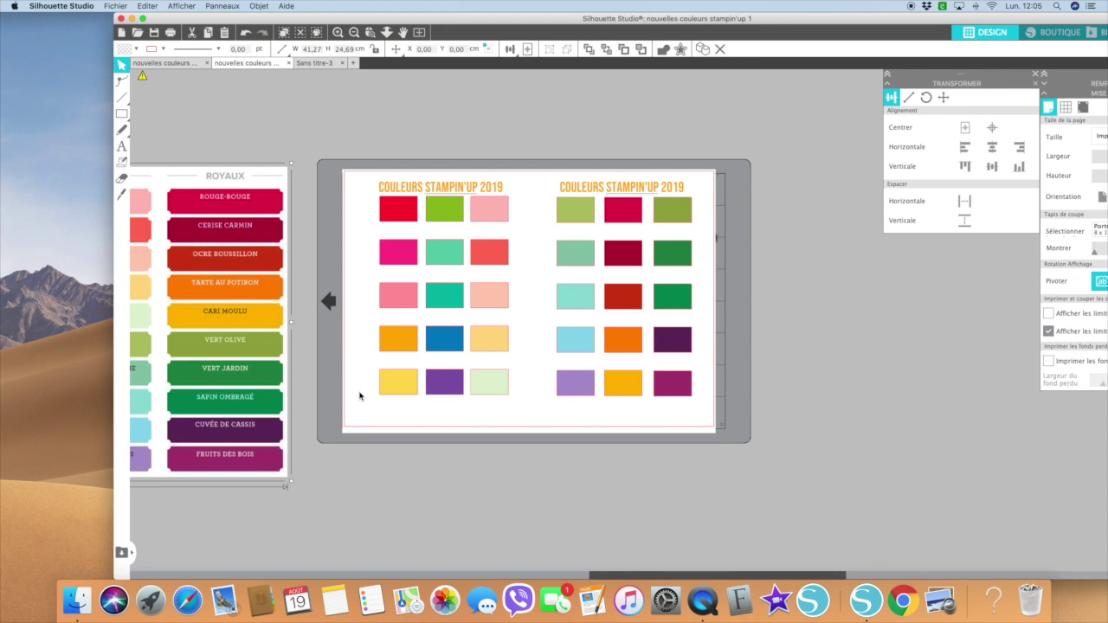
scroll(412, 398, "left", 1)
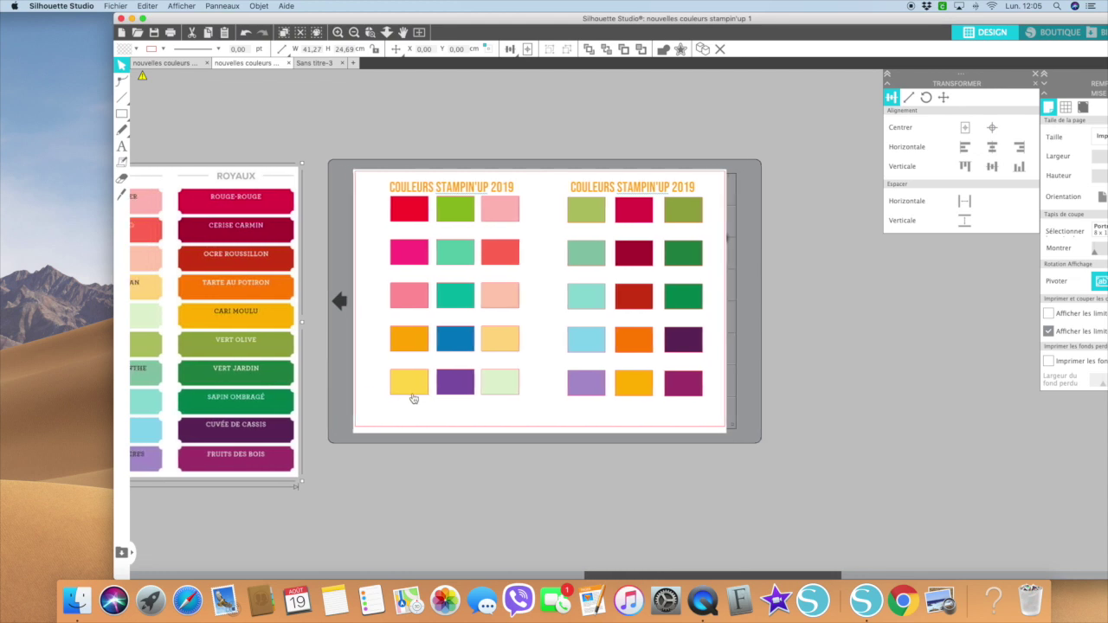
scroll(413, 398, "left", 10)
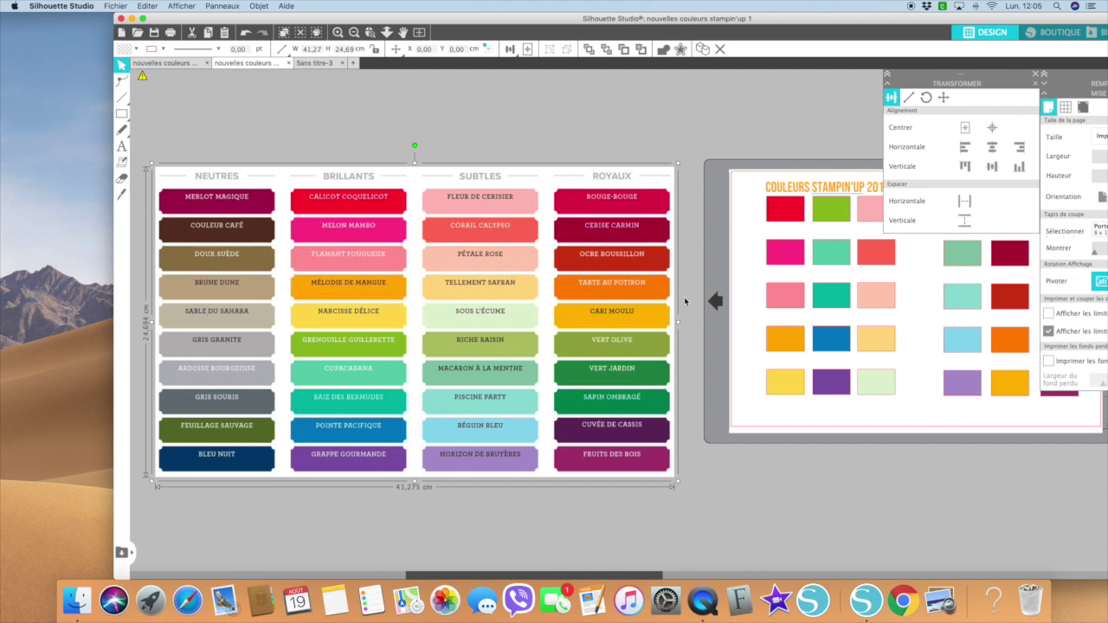
scroll(976, 500, "right", 1)
scroll(977, 500, "right", 3)
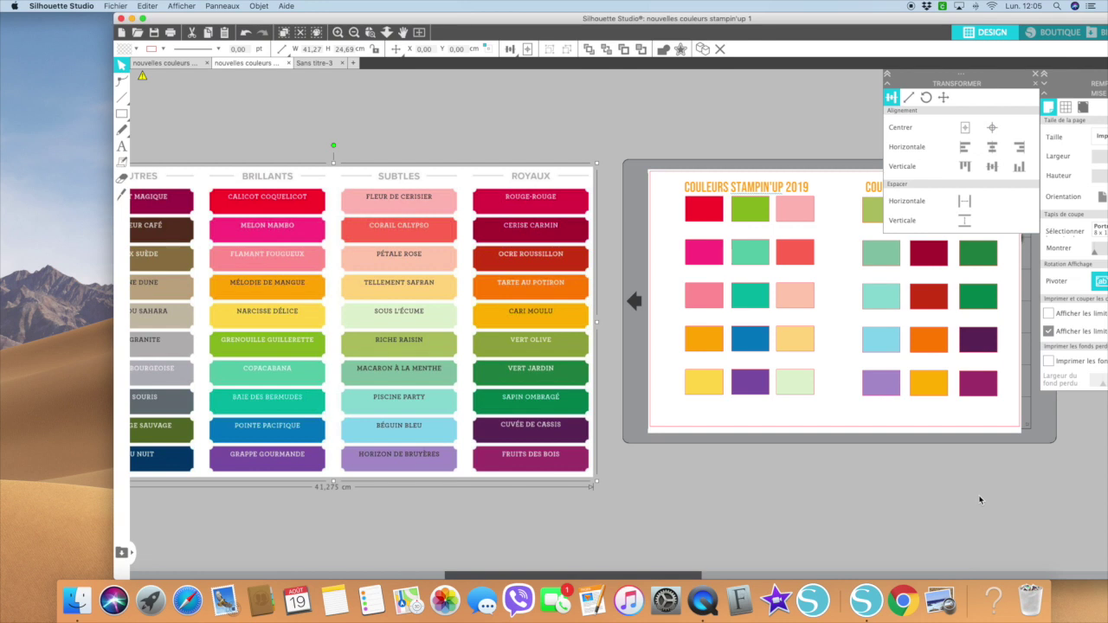
scroll(979, 498, "left", 1)
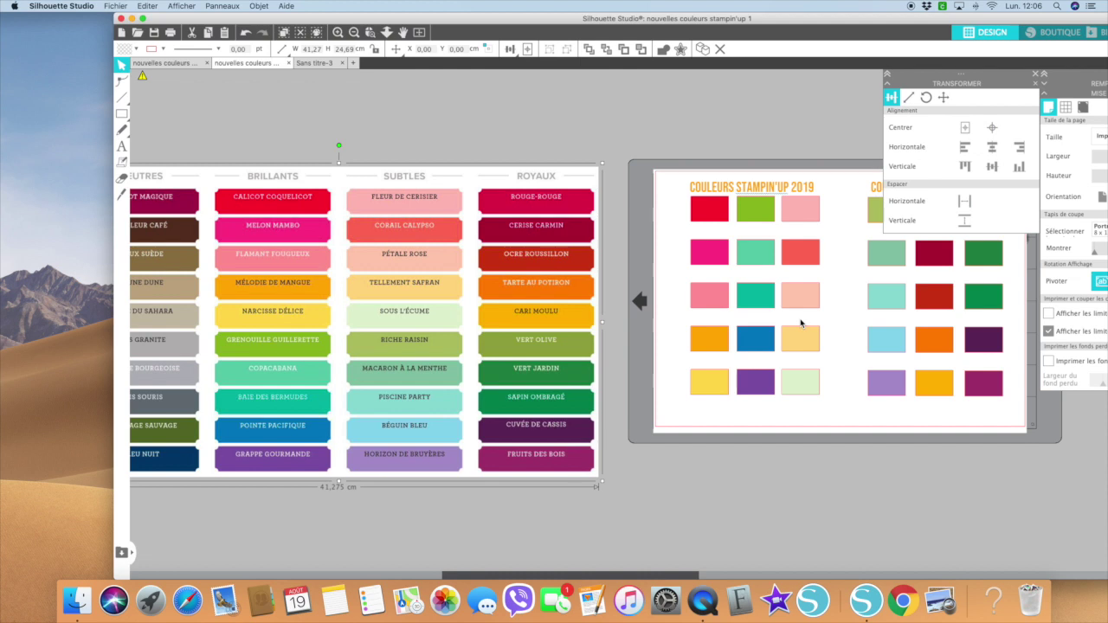
Step: Add the text label "calicot coquelicot" beneath the first red swatch of the page
left_click(122, 148)
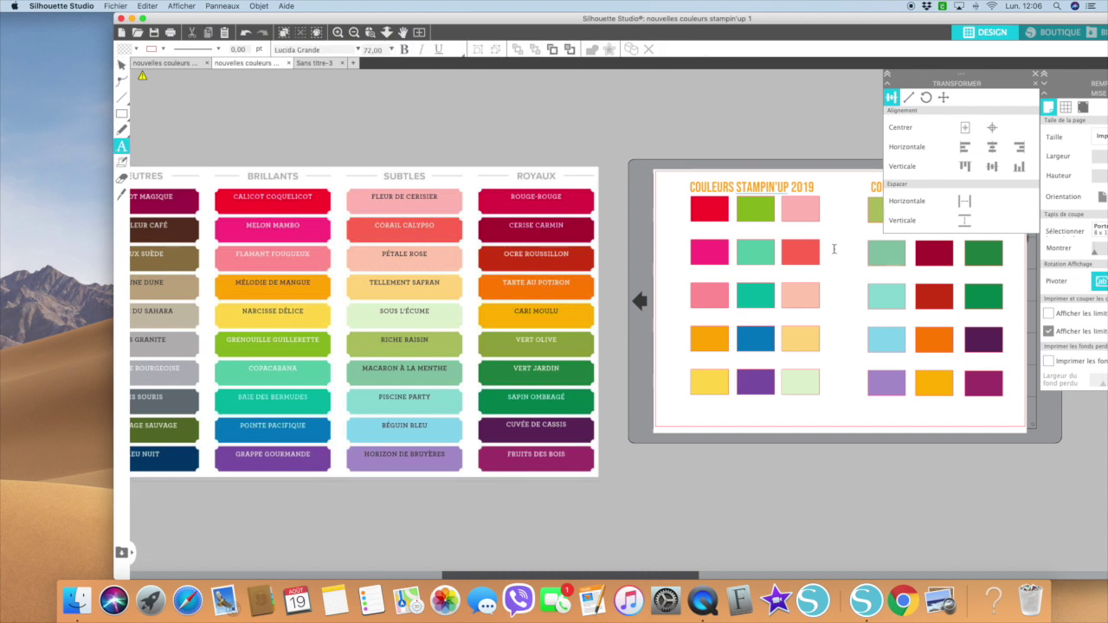
left_click(697, 231)
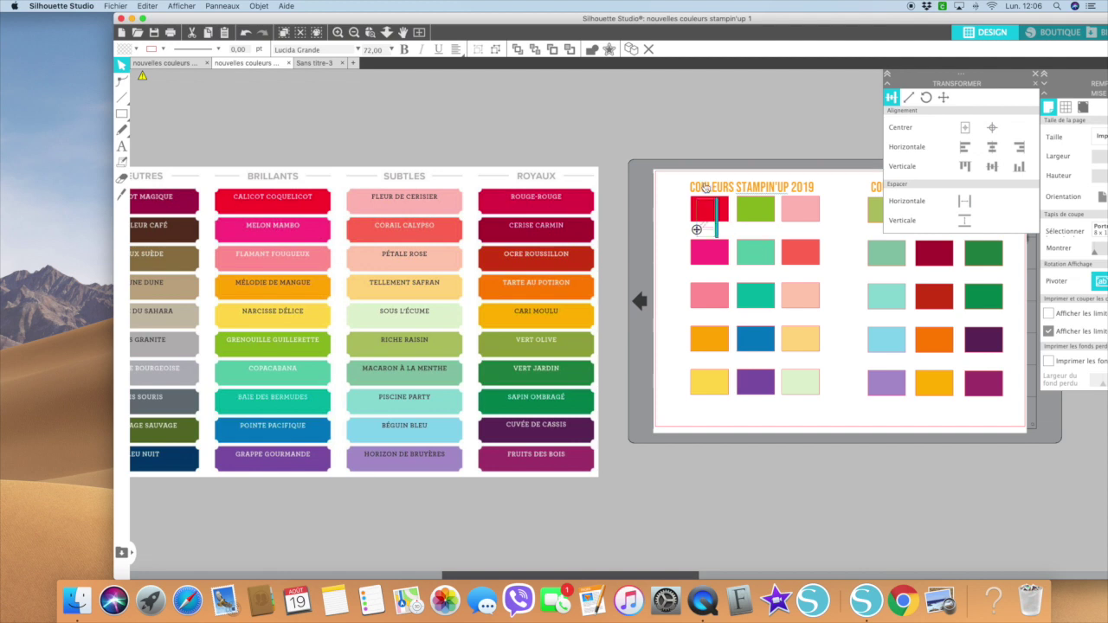
left_click(643, 151)
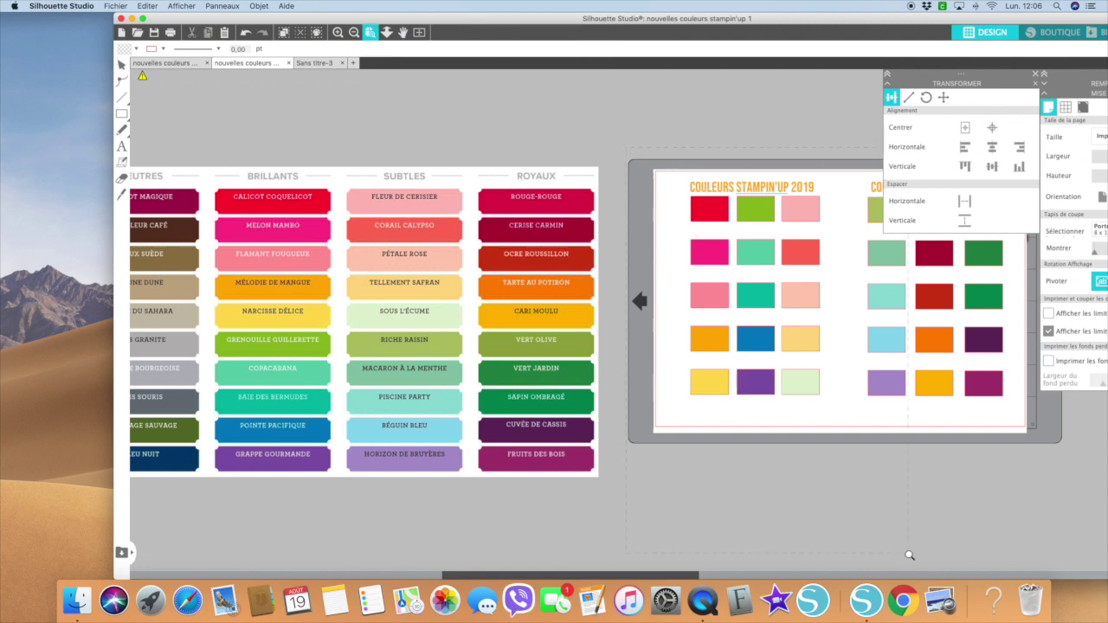
scroll(909, 558, "up", 1)
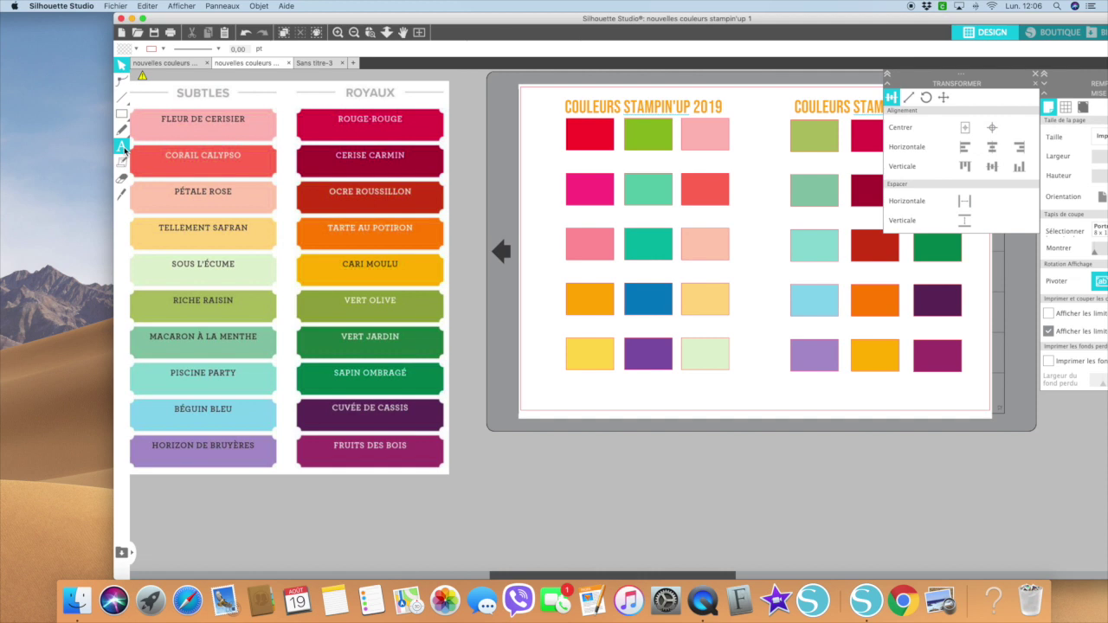
left_click(122, 146)
left_click(567, 166)
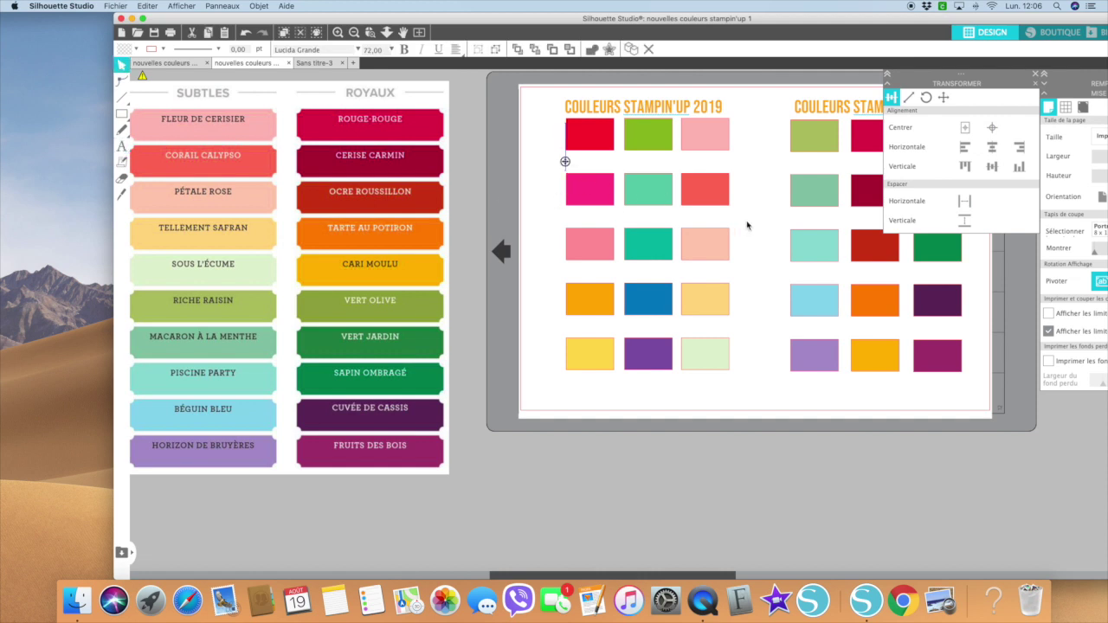
scroll(459, 201, "left", 6)
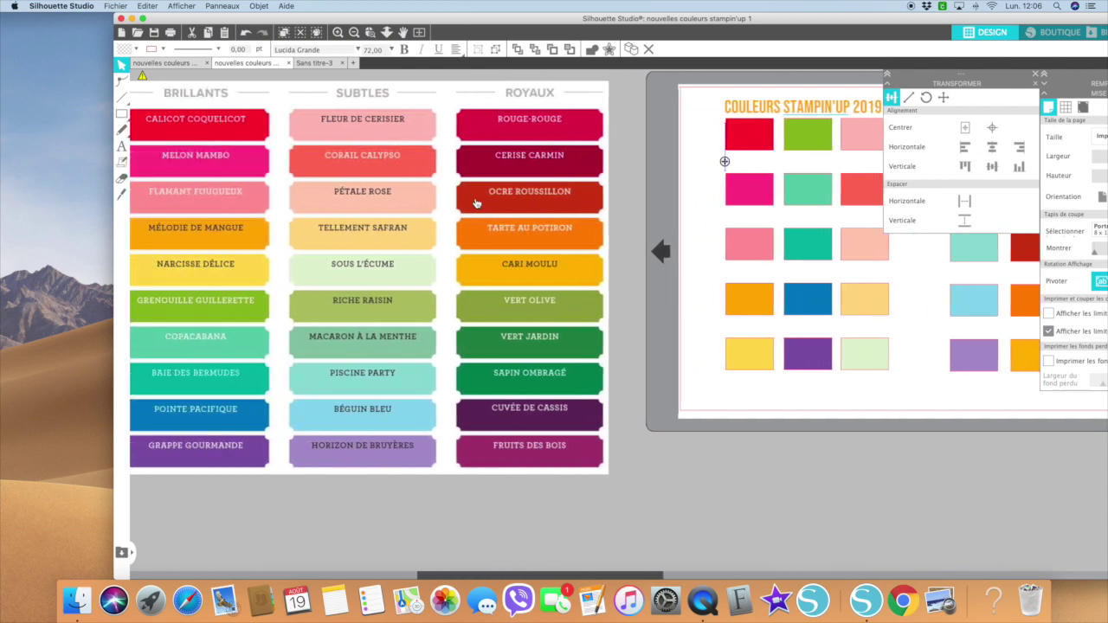
type("Calicot")
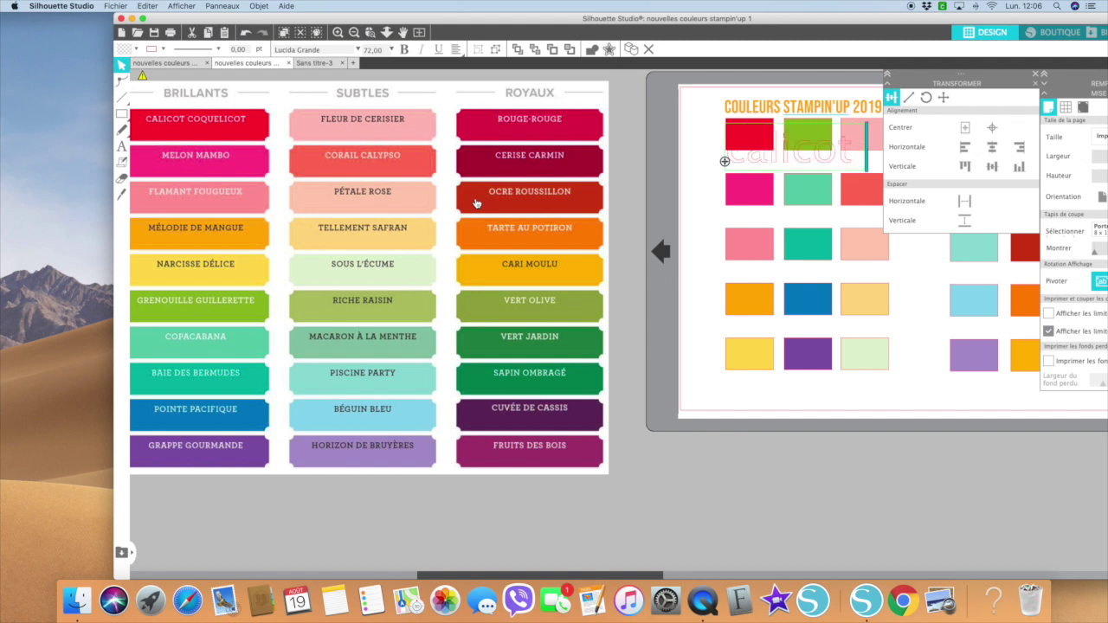
type(" C")
scroll(475, 203, "down", 1)
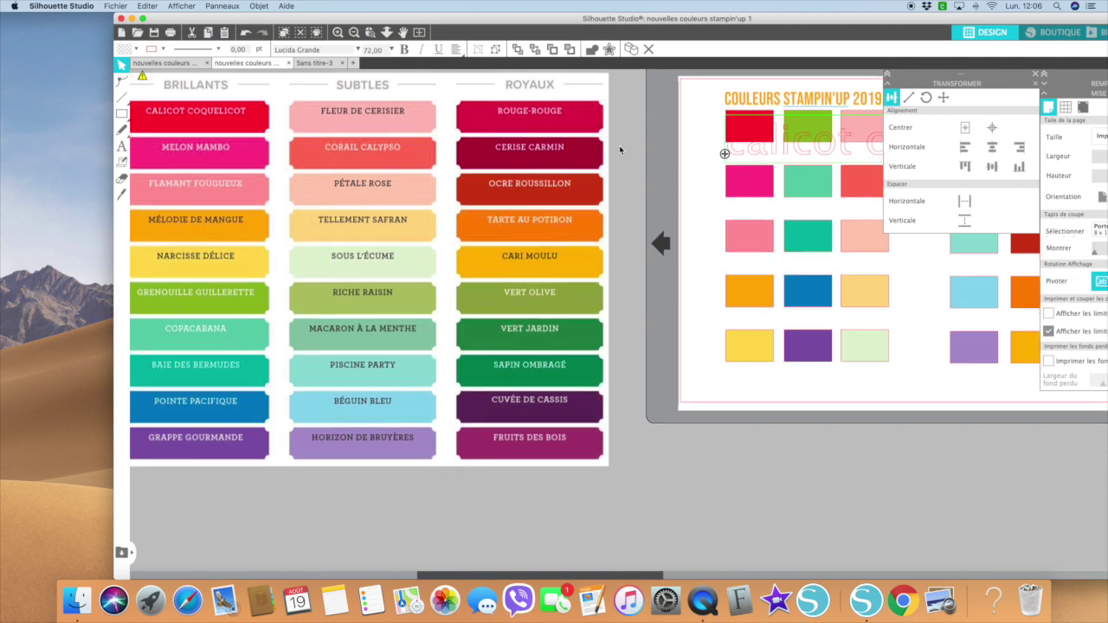
Step: Set the calicot coquelicot label's text size to 14 pt and scale it down to about 2.4 cm wide under the red swatch
left_click(737, 154)
left_click(742, 156)
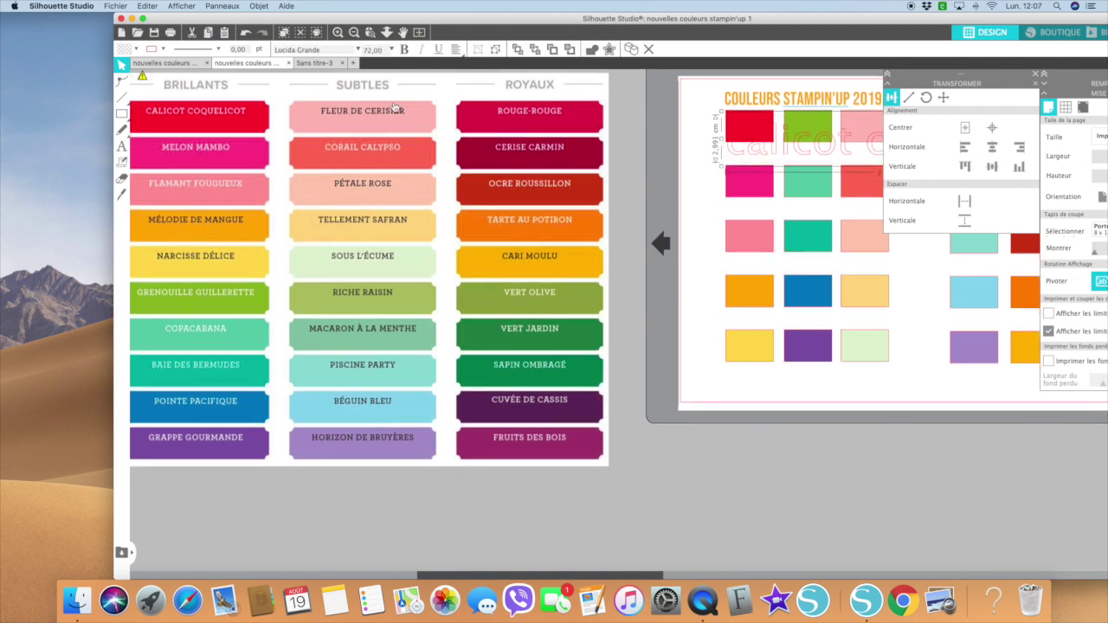
left_click(376, 50)
type("14")
key("Return")
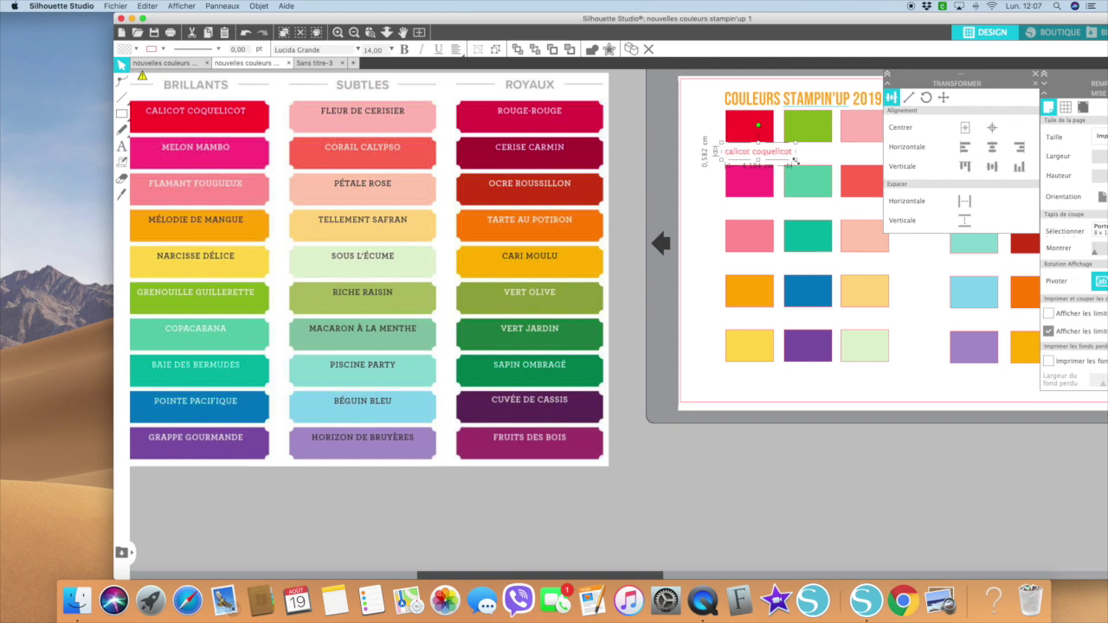
left_click_drag(794, 163, 760, 152)
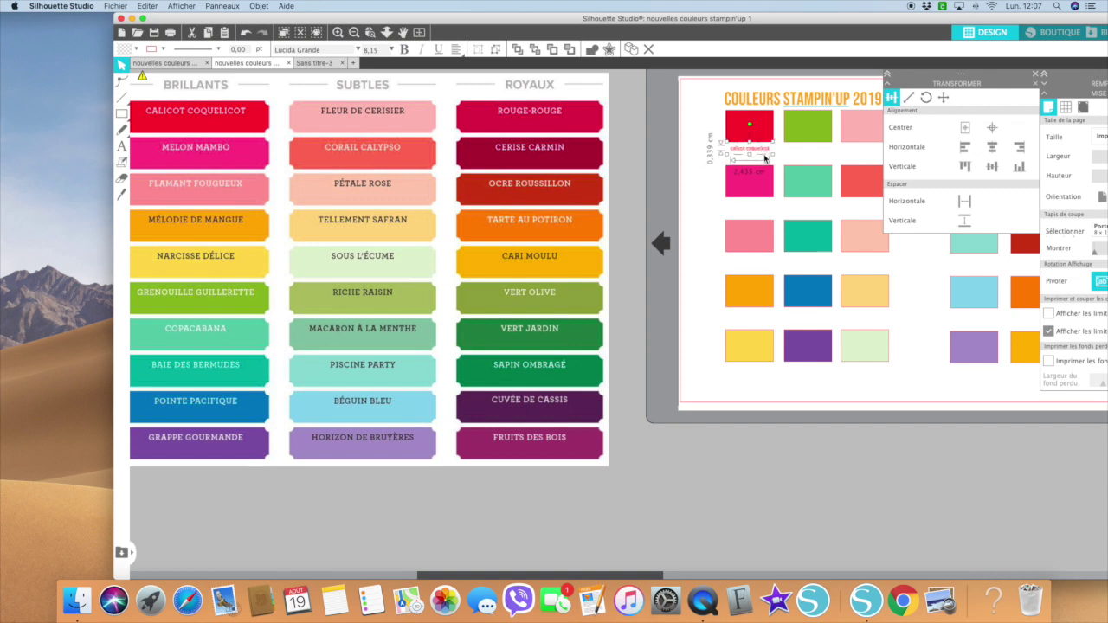
Step: Start a second line in the calicot coquelicot label with the character "#"
key("z")
left_click_drag(714, 134, 819, 206)
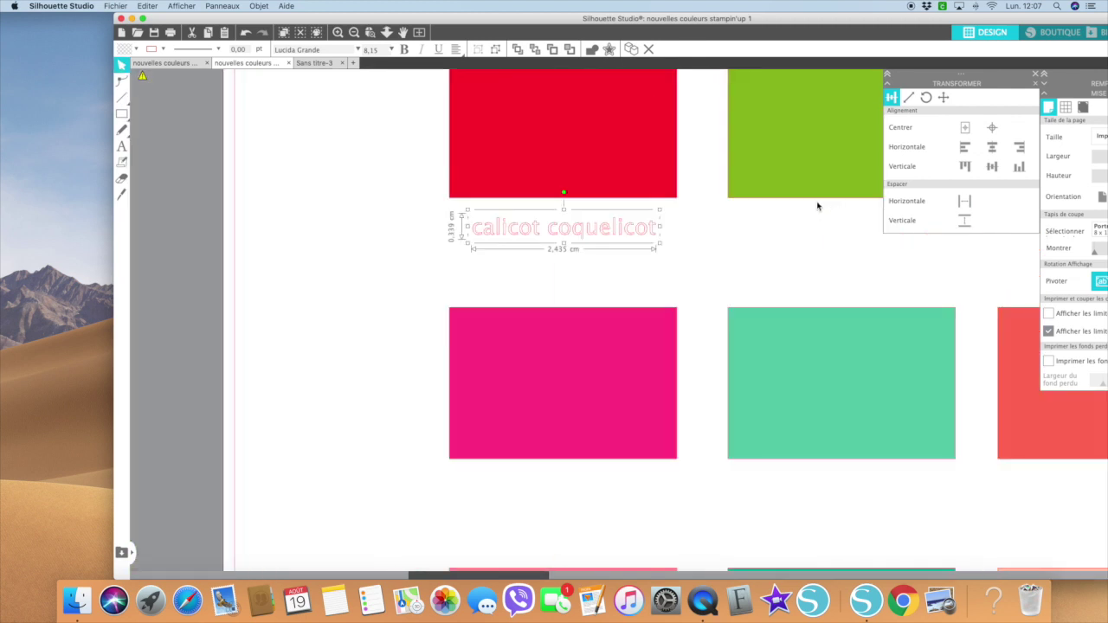
double_click(658, 230)
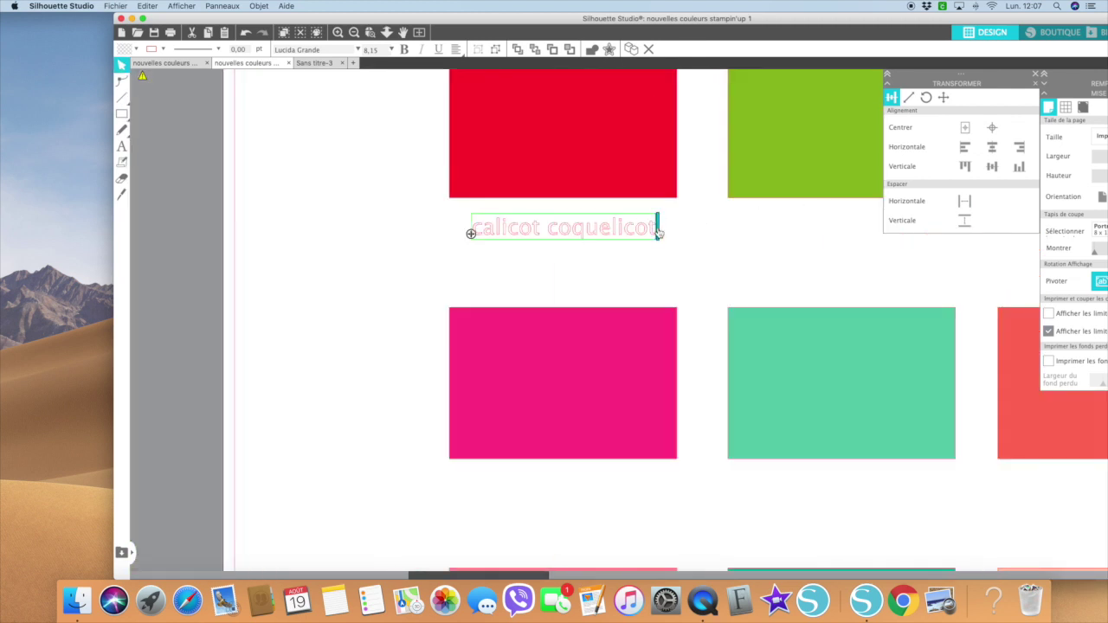
key("Return")
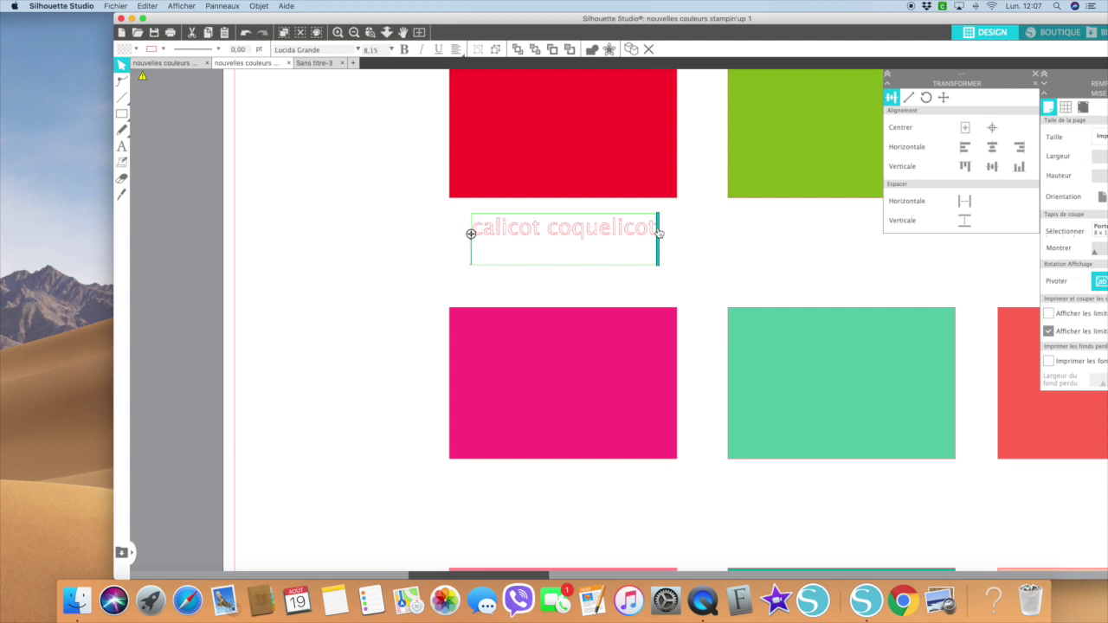
type("#")
Step: Shift the application window to reveal its hidden side and close the Transformer, Remplissage and Mise en page panels
left_click_drag(882, 26, 702, 53)
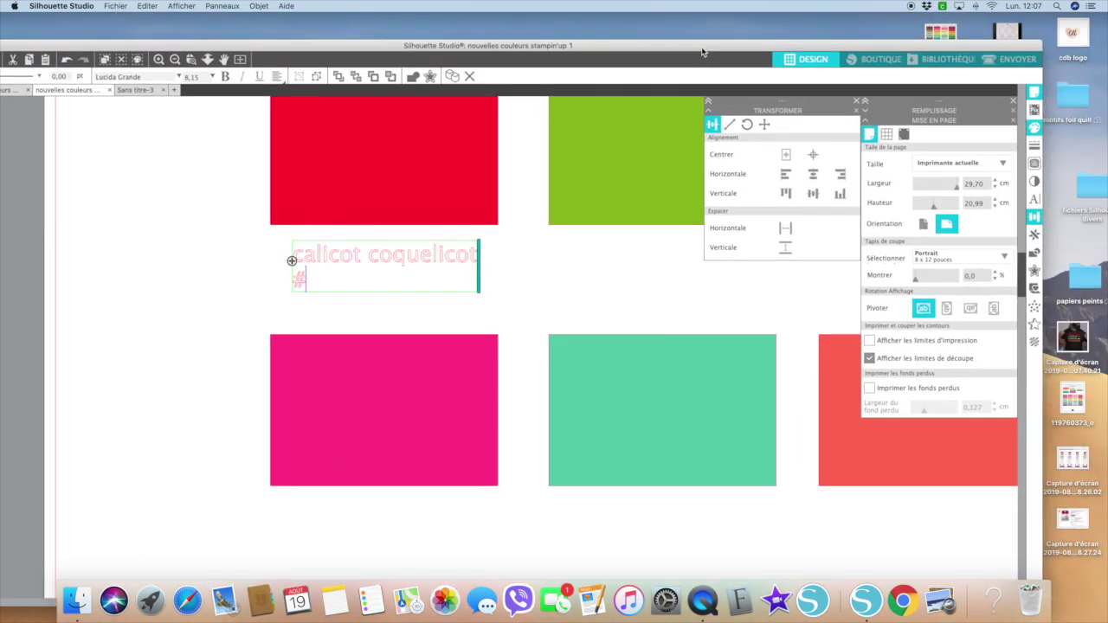
left_click(857, 104)
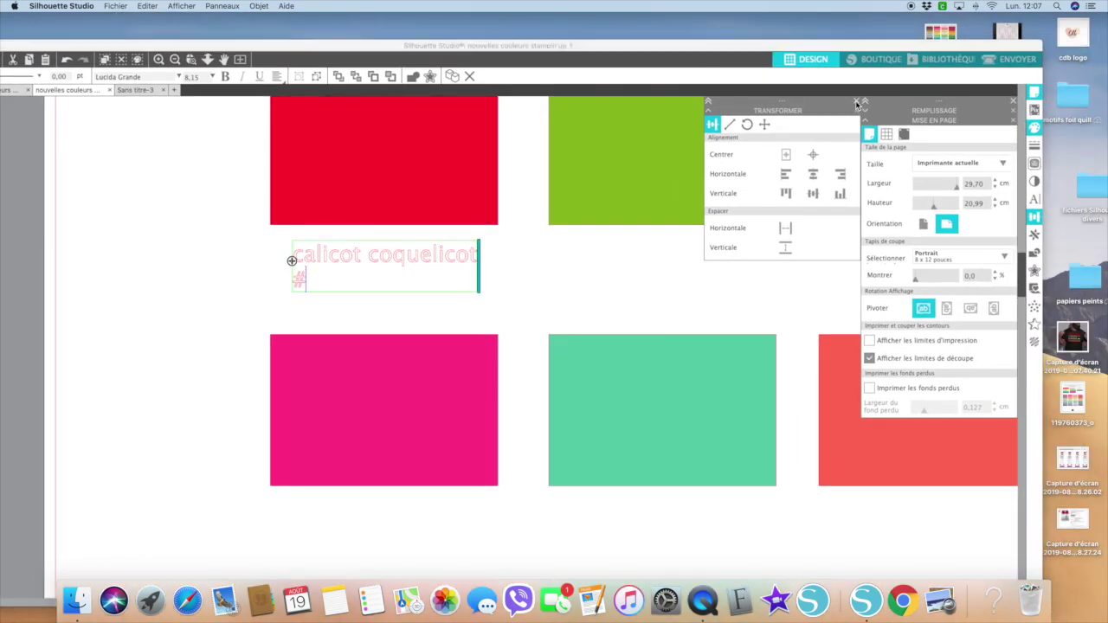
left_click(857, 103)
left_click(1013, 101)
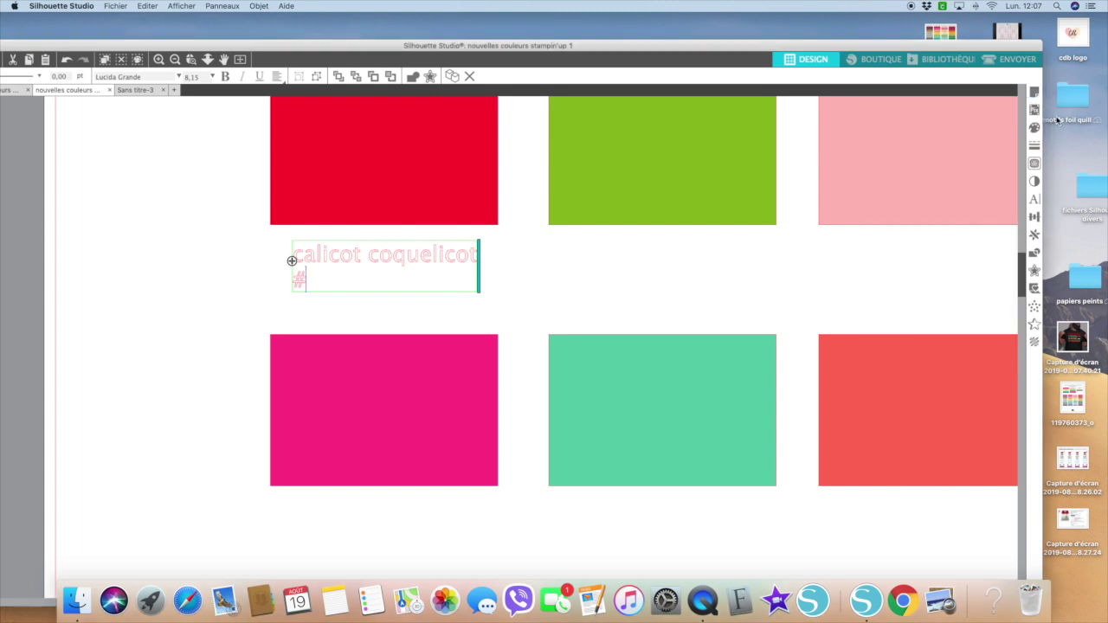
Step: Sample the red swatch's colour as the fill colour and show the advanced options with its hexadecimal code
left_click(1033, 130)
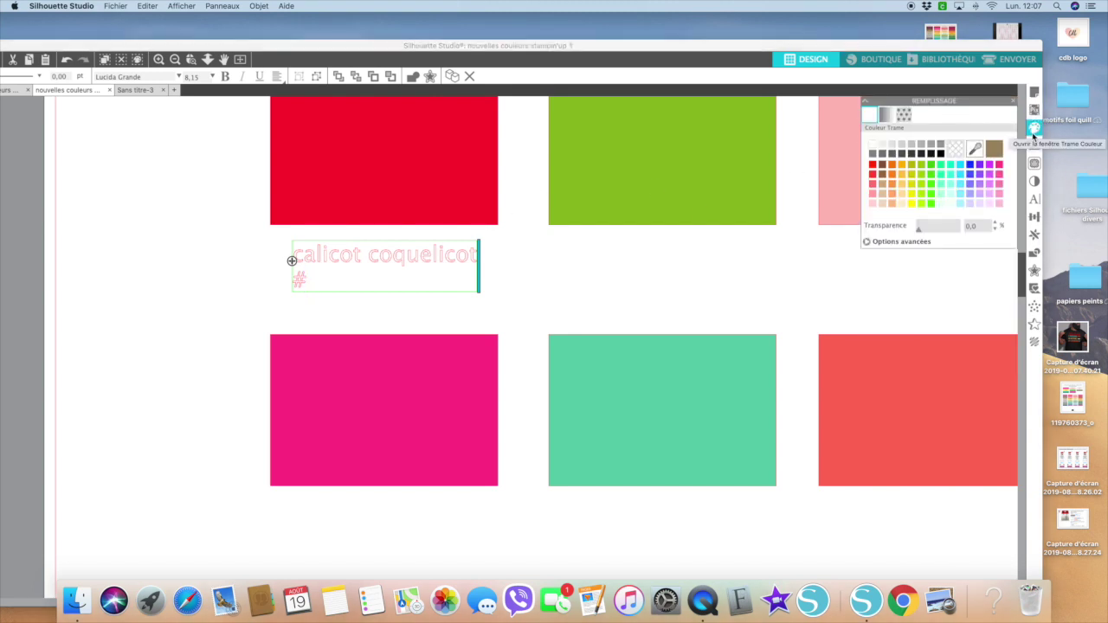
left_click(974, 149)
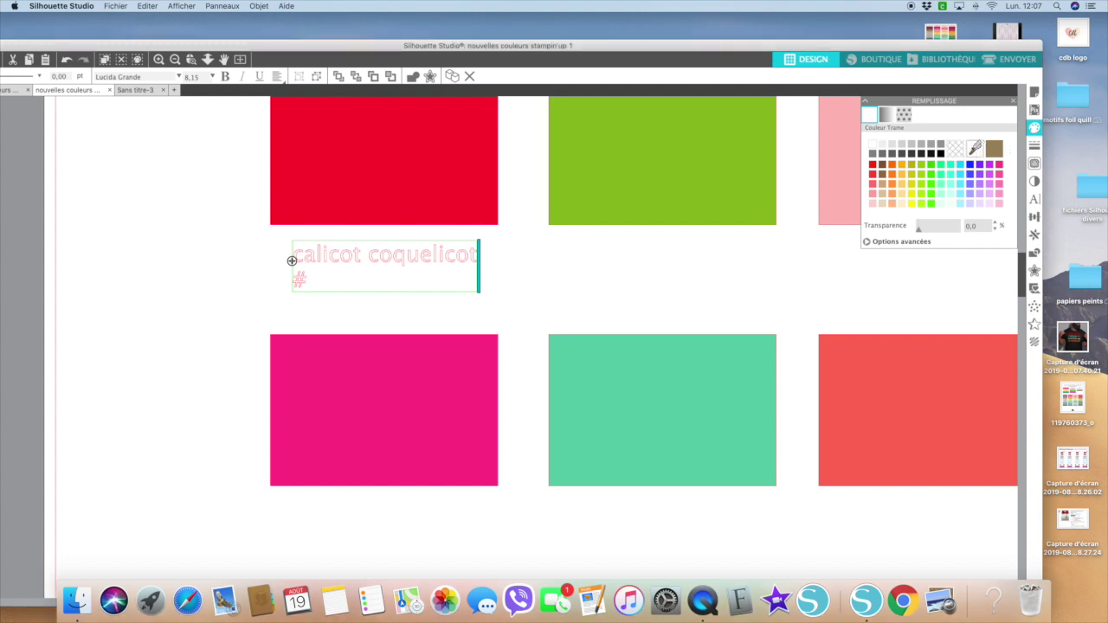
left_click(424, 131)
left_click(874, 243)
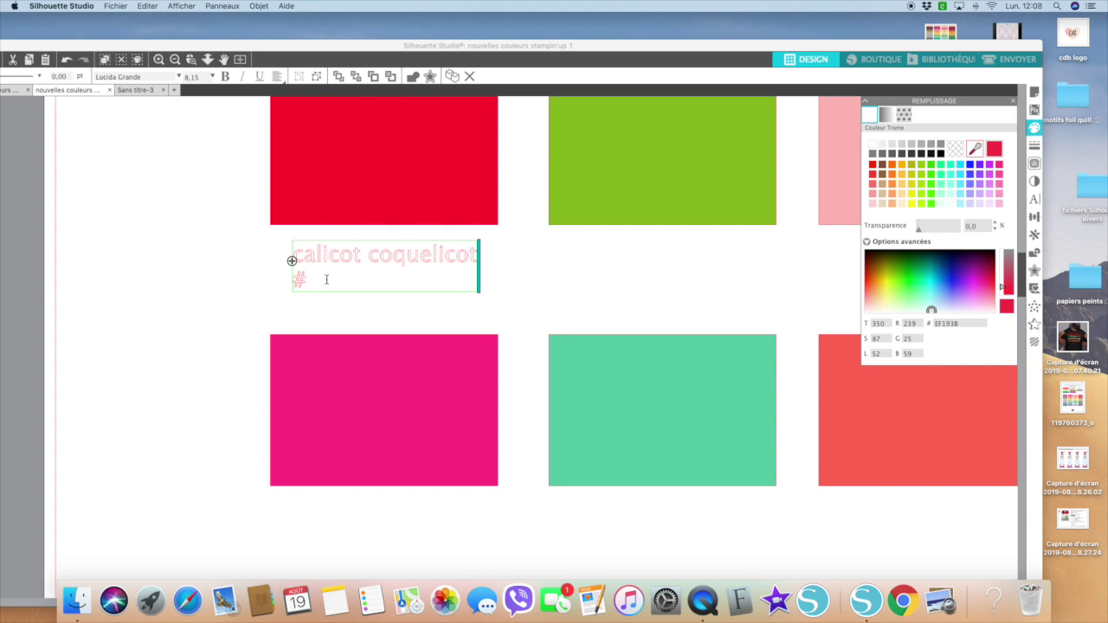
Step: Complete the label's second line with the colour code EF193B and finish the text entry
type("EF1")
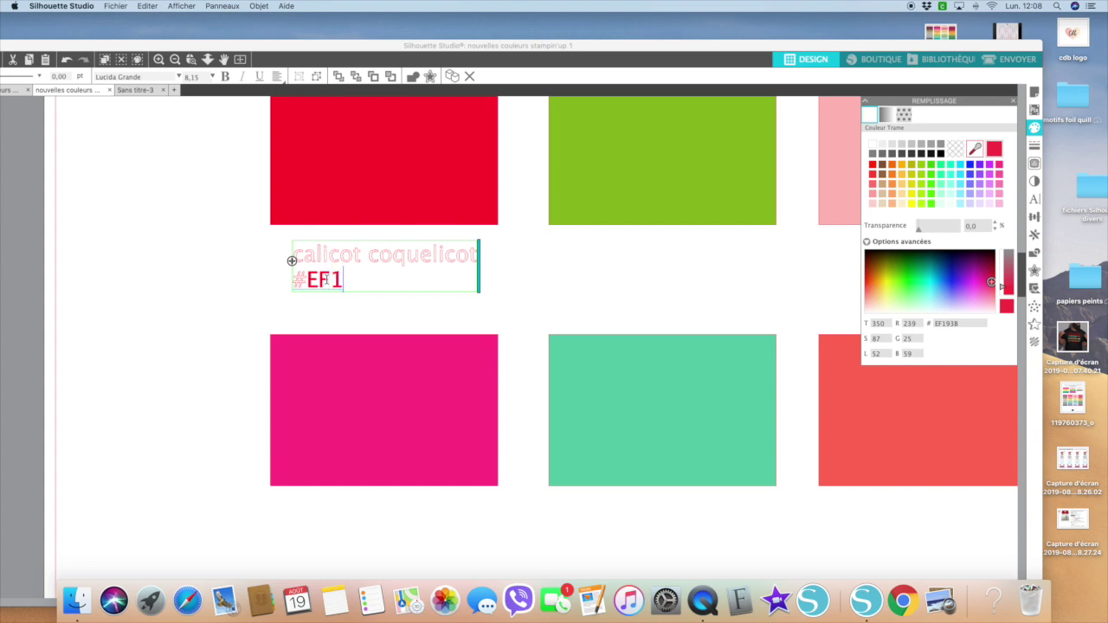
type("93B")
left_click(398, 319)
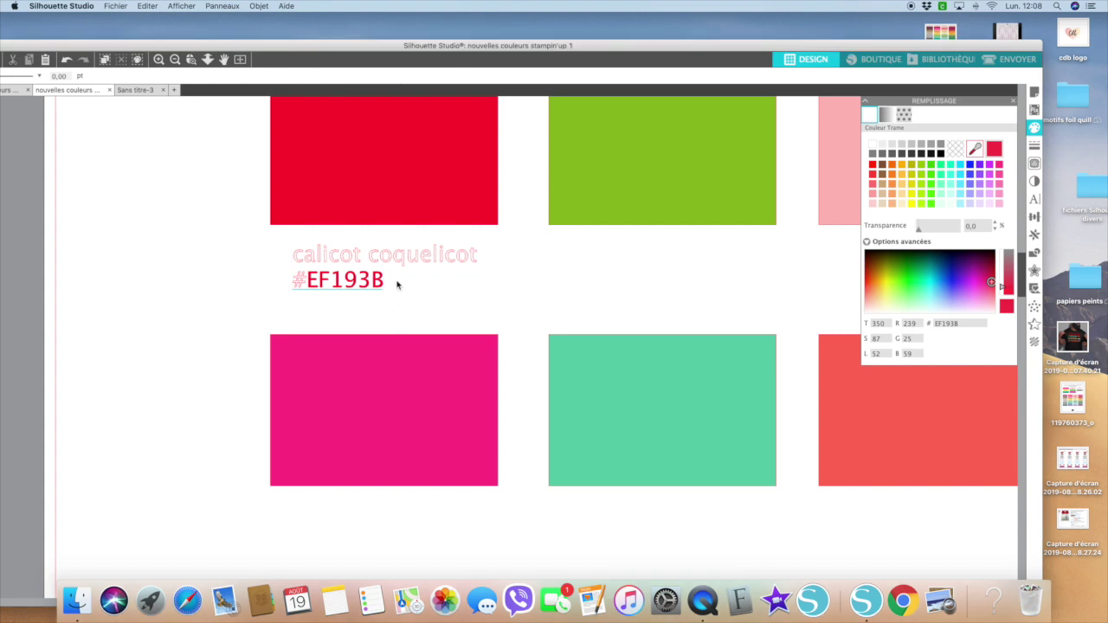
Step: Fill all the text of the calicot coquelicot label, including the "#", with the sampled red and finish the text edit
double_click(384, 283)
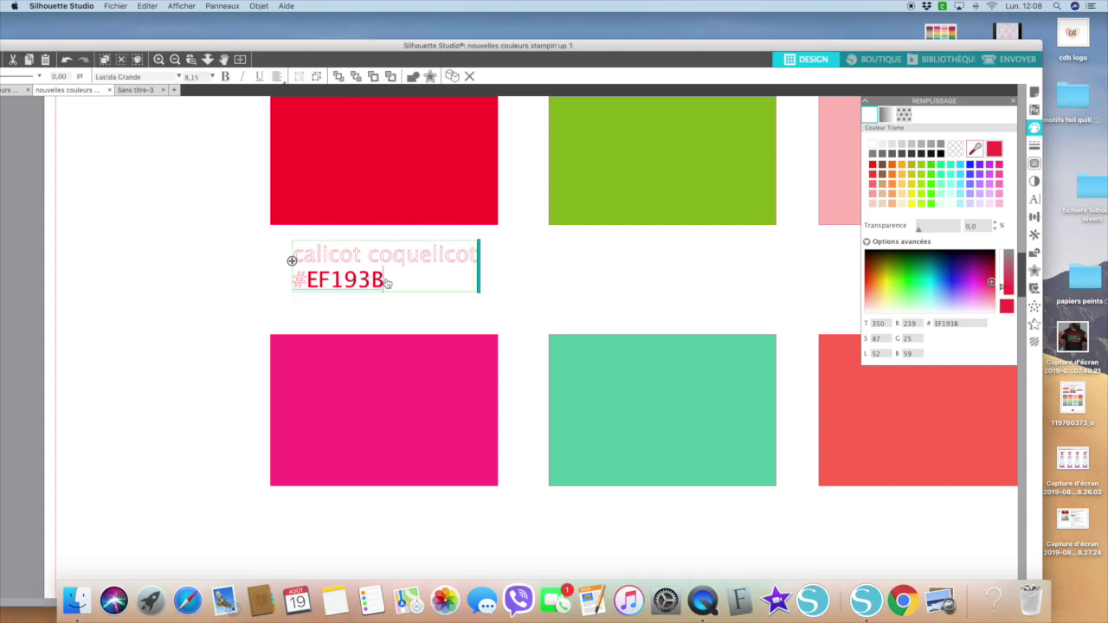
left_click_drag(383, 282, 288, 260)
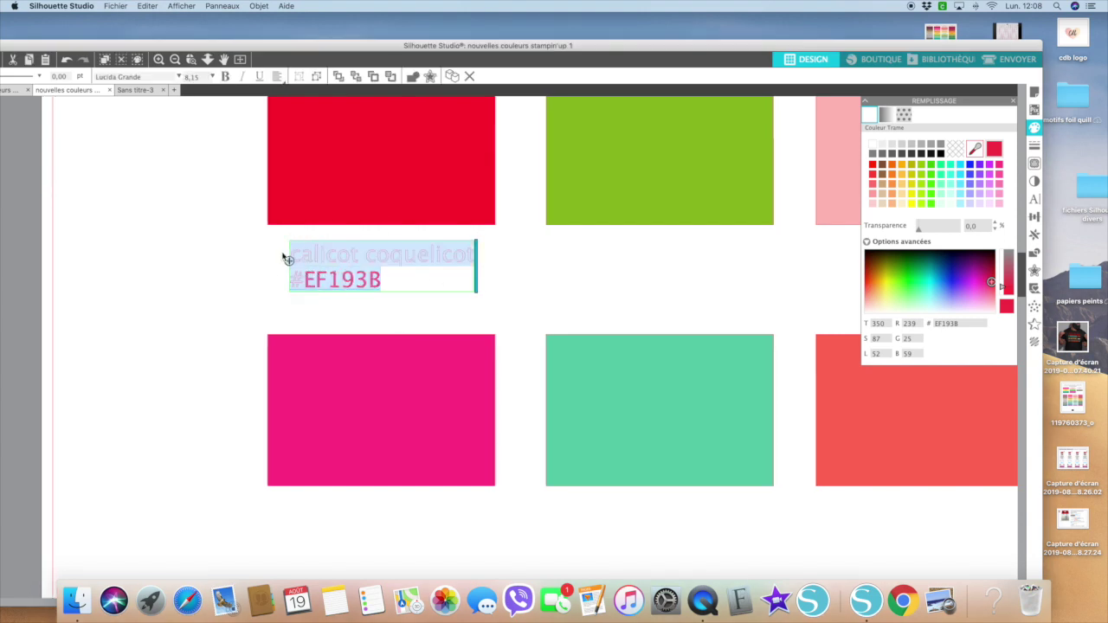
left_click(995, 149)
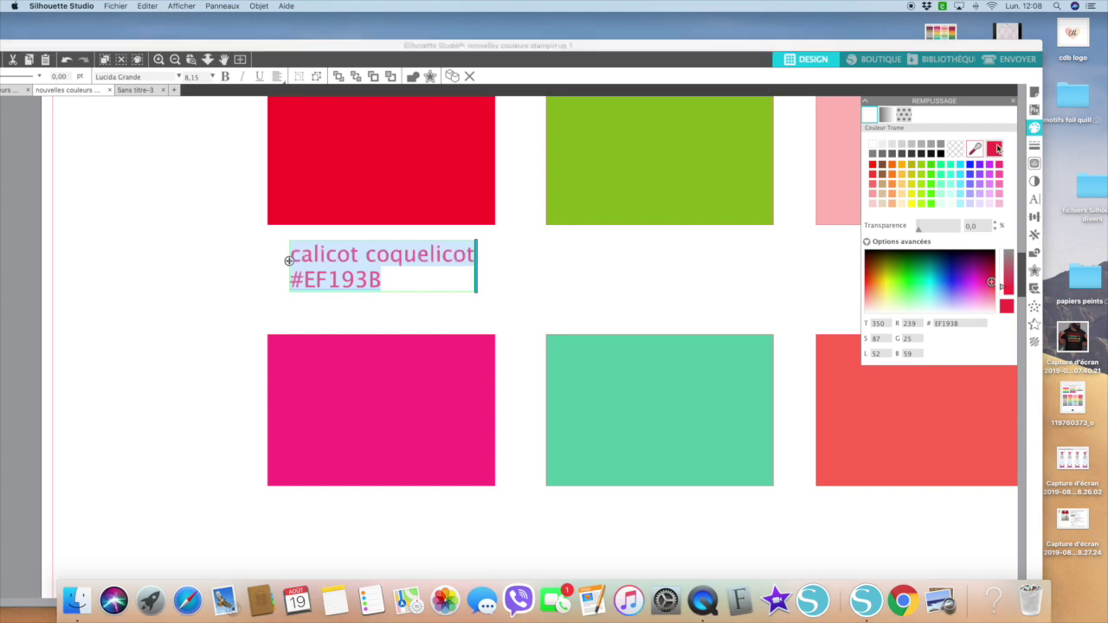
left_click(620, 269)
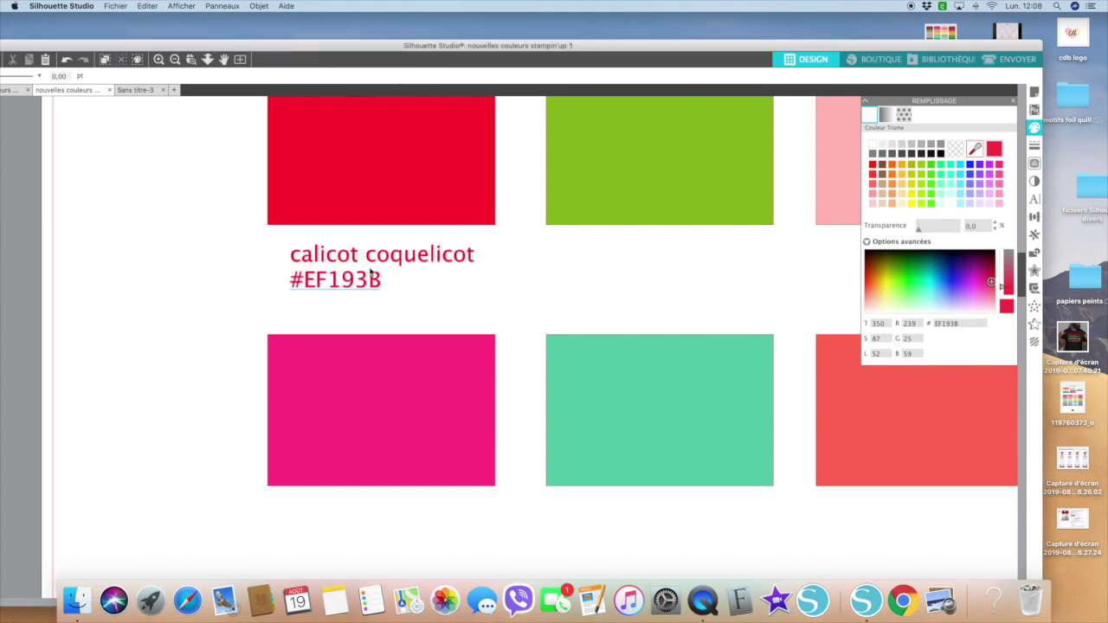
Step: Duplicate the calicot coquelicot label and move the copy horizontally until it sits centred under the green swatch
left_click(354, 290)
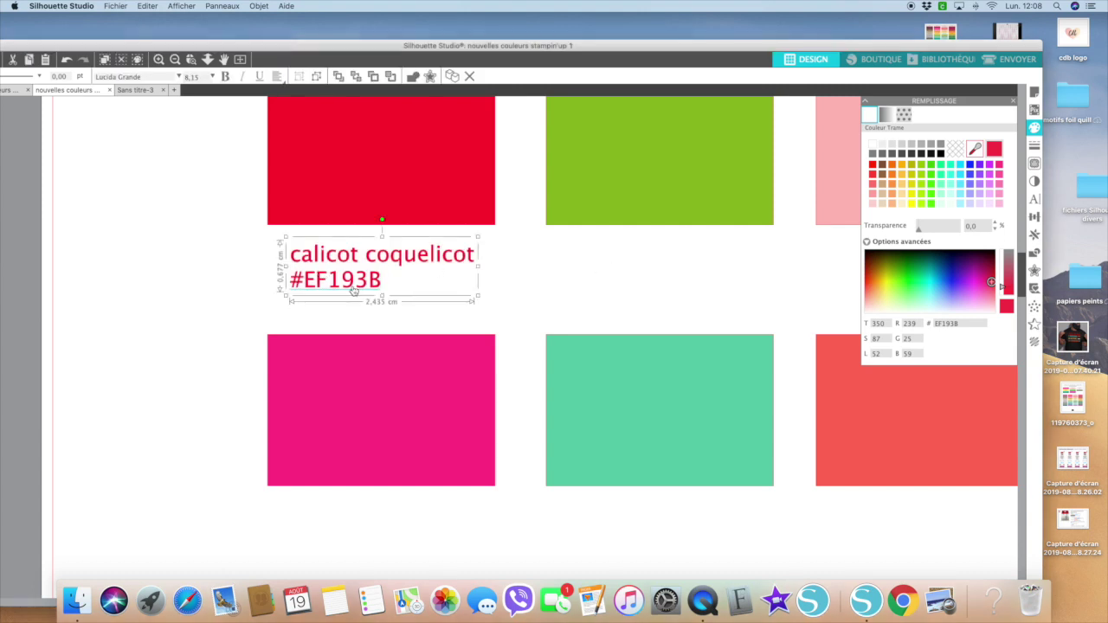
key("super+d")
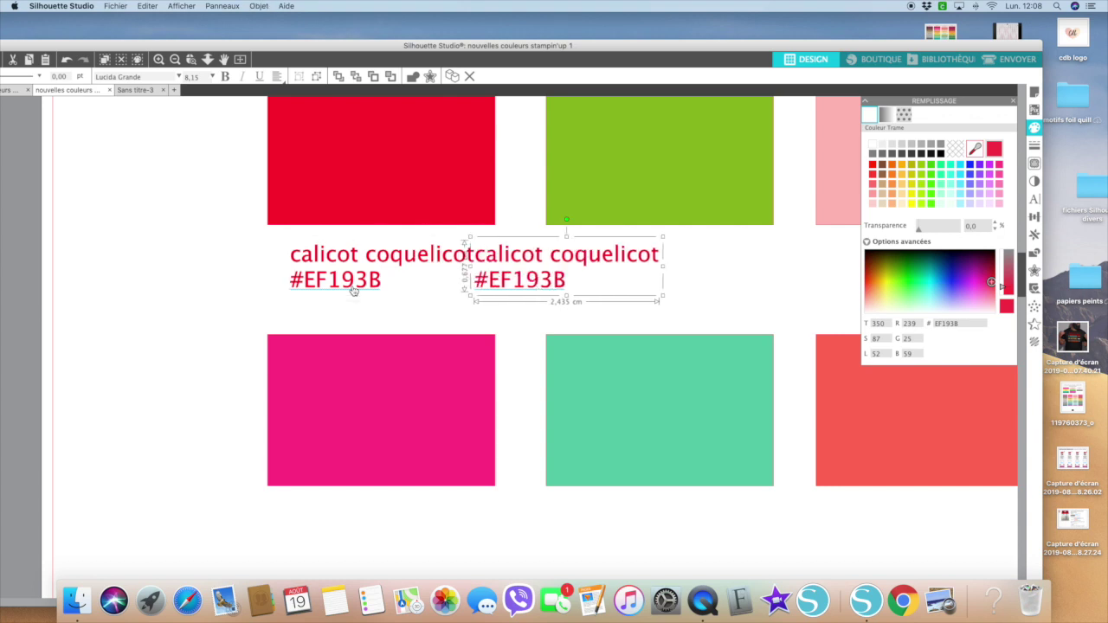
key("Right")
key("Right")
key("Right")
key("Right")
key("Right")
key("Right")
key("Right")
key("Right")
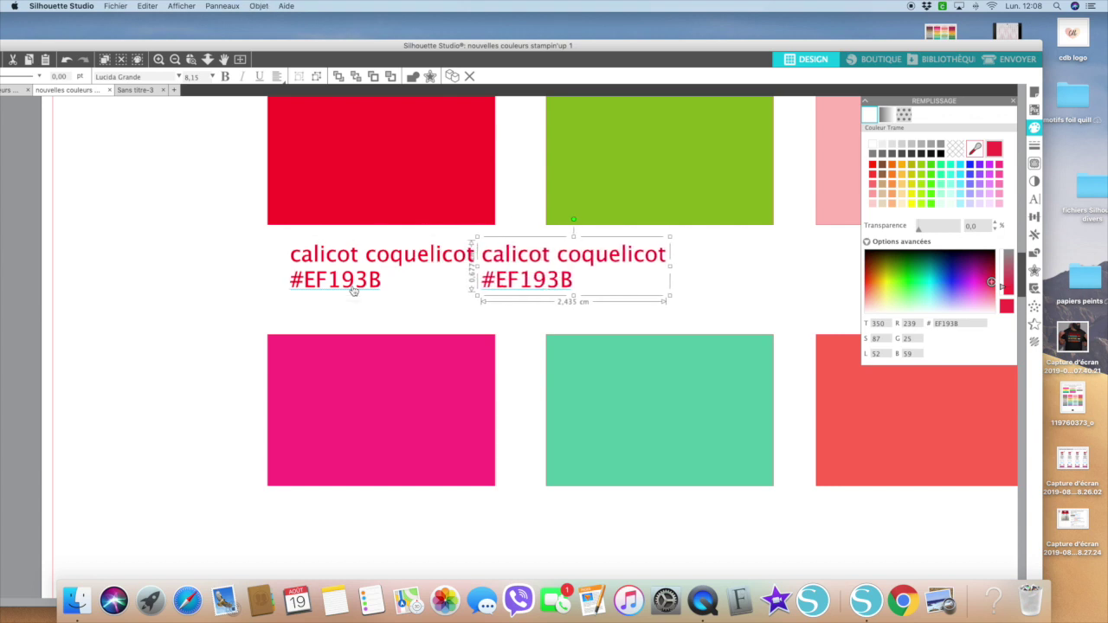
key("Right")
key("Right")
key("Right")
key("Right")
key("Right")
key("Right")
key("Right")
key("Right")
key("Right")
key("Right")
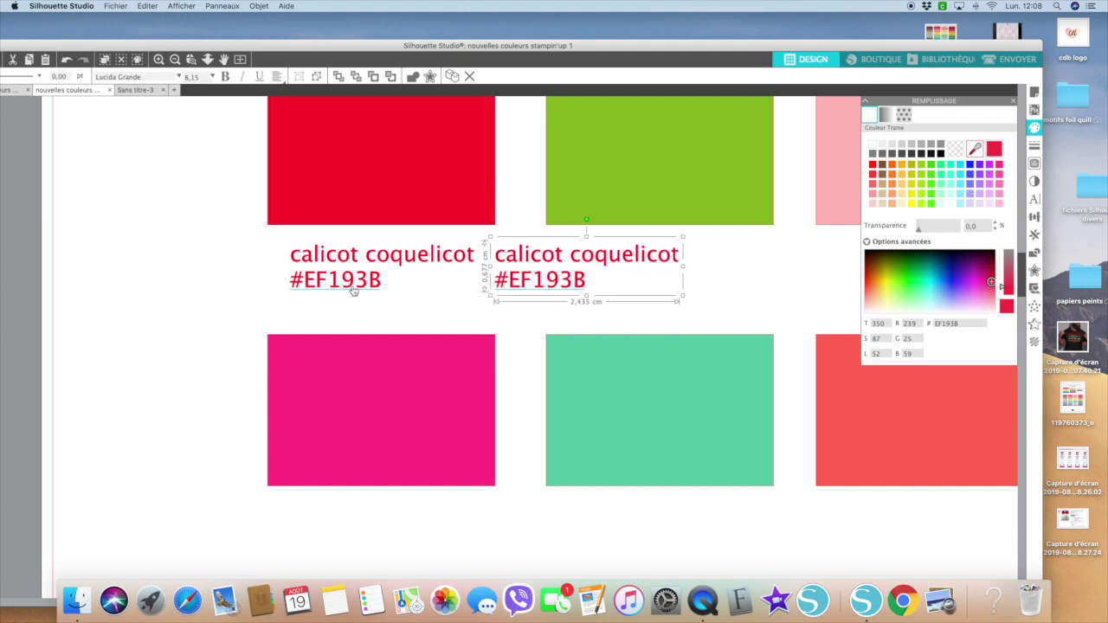
key("Right")
key("Right")
key("Right")
key("Right")
key("Right")
key("Right")
key("Right")
key("Right")
key("Right")
key("Right")
key("Right")
key("Right")
key("Right")
key("Right")
key("Right")
key("Right")
key("Right")
key("Right")
key("Right")
key("Right")
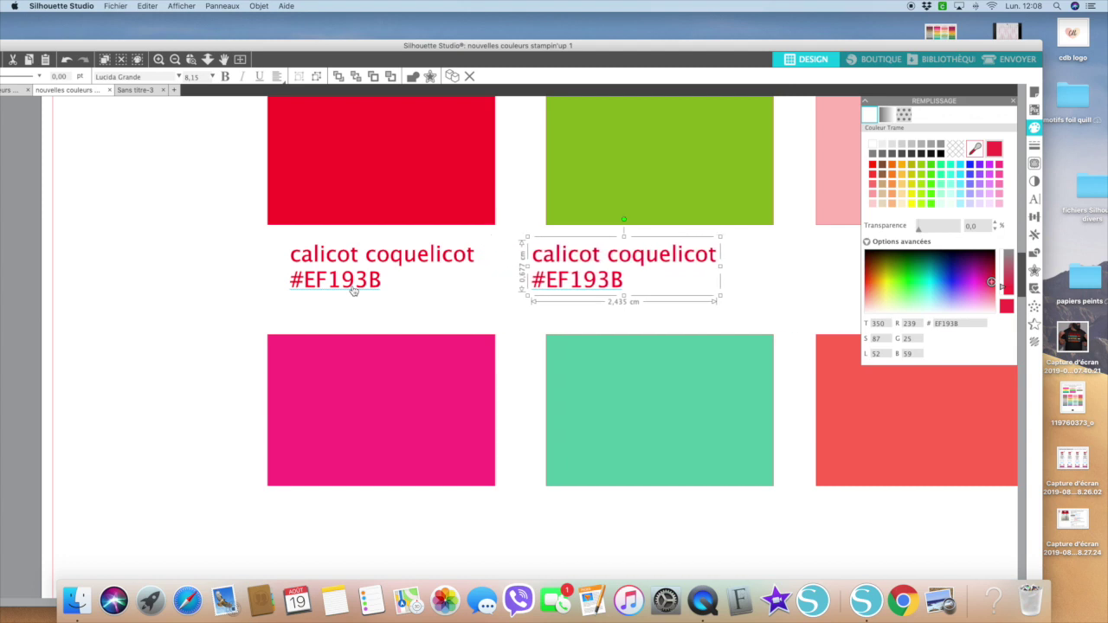
key("Right")
key("Right")
key("Right")
key("Right")
key("Right")
key("Right")
key("Right")
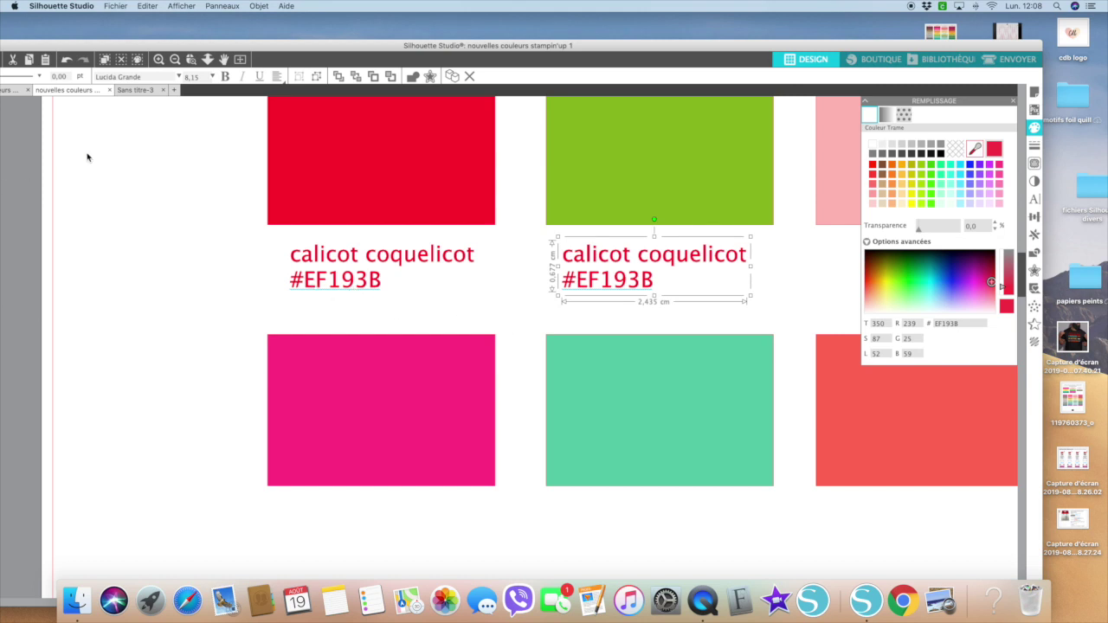
Step: Check the colour chart for the name of the green swatch's colour
left_click(174, 60)
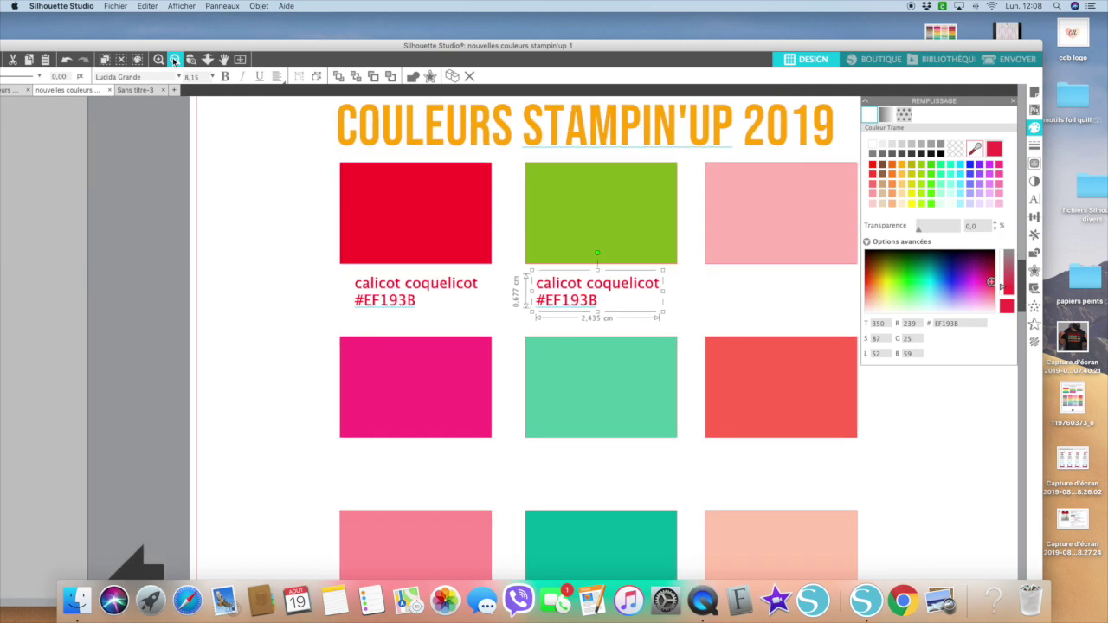
left_click(174, 60)
scroll(50, 164, "left", 5)
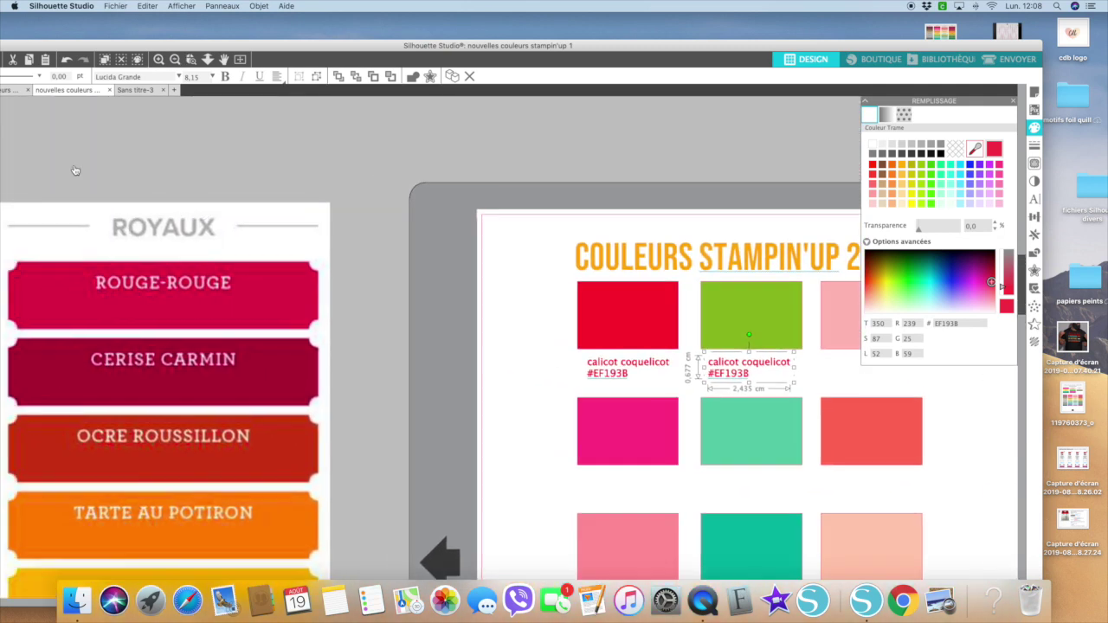
left_click_drag(146, 347, 2, 121)
left_click(855, 485)
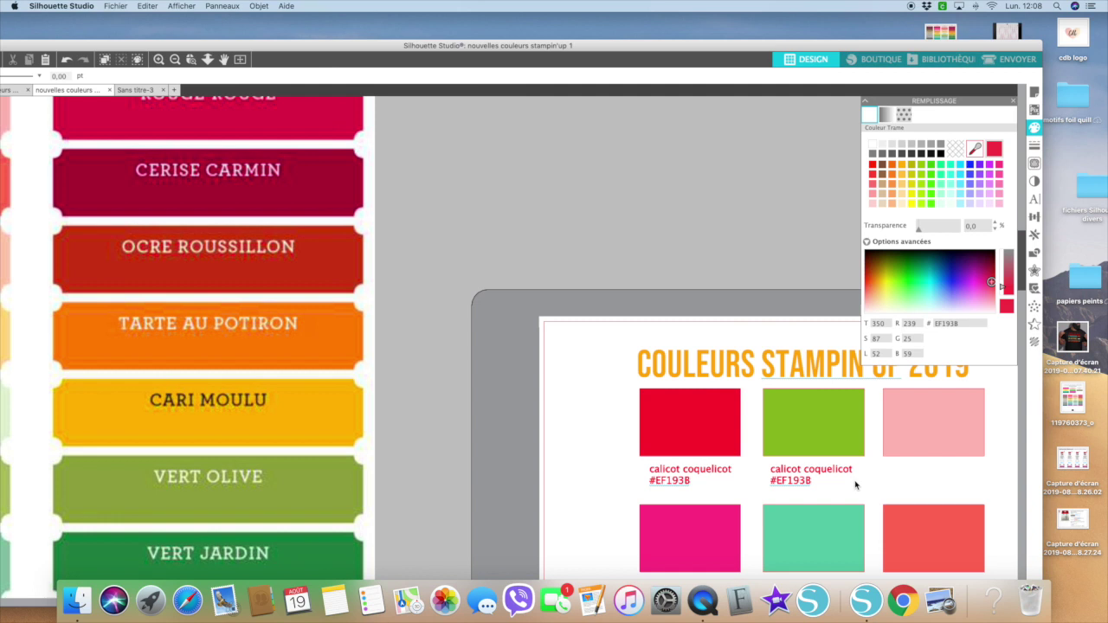
double_click(850, 475)
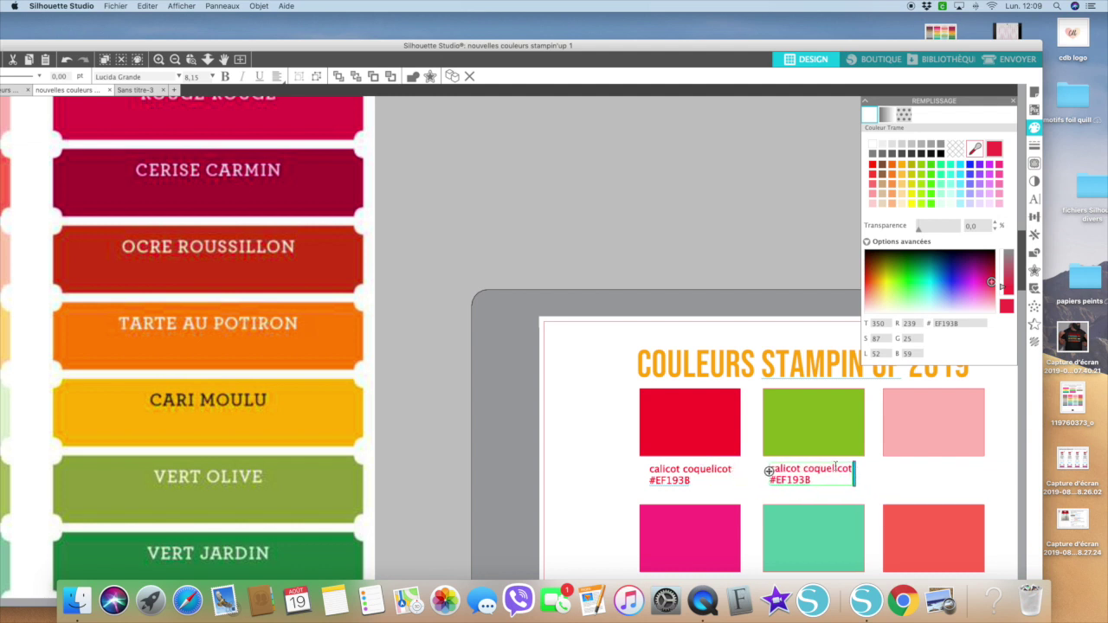
left_click(853, 472)
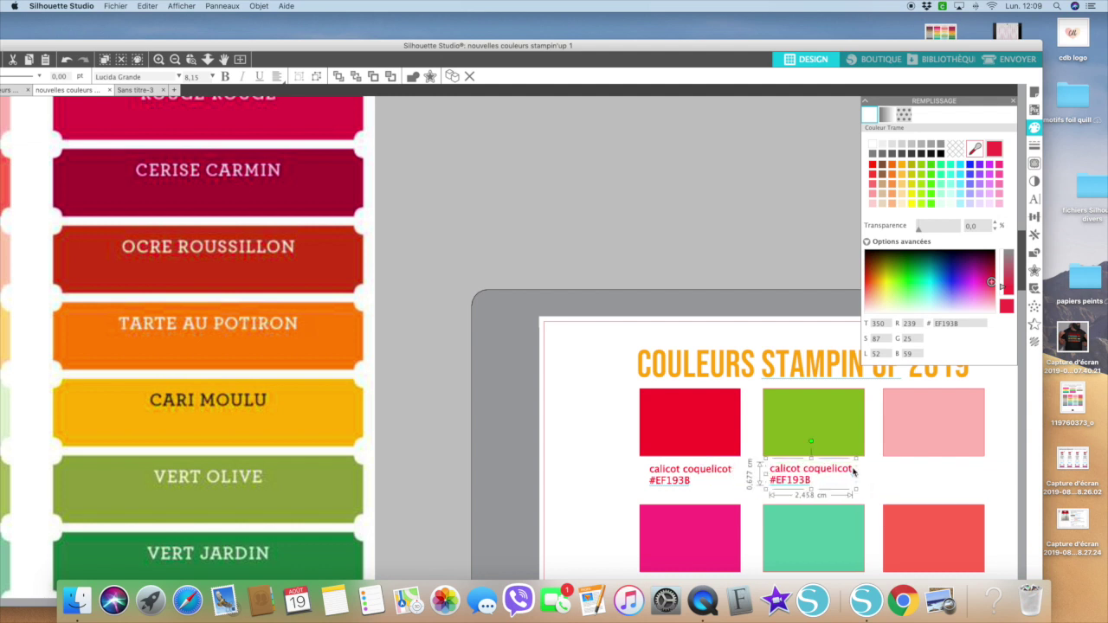
double_click(854, 471)
mouse_move(802, 470)
left_mouse_down()
mouse_move(781, 470)
mouse_move(810, 468)
left_mouse_up()
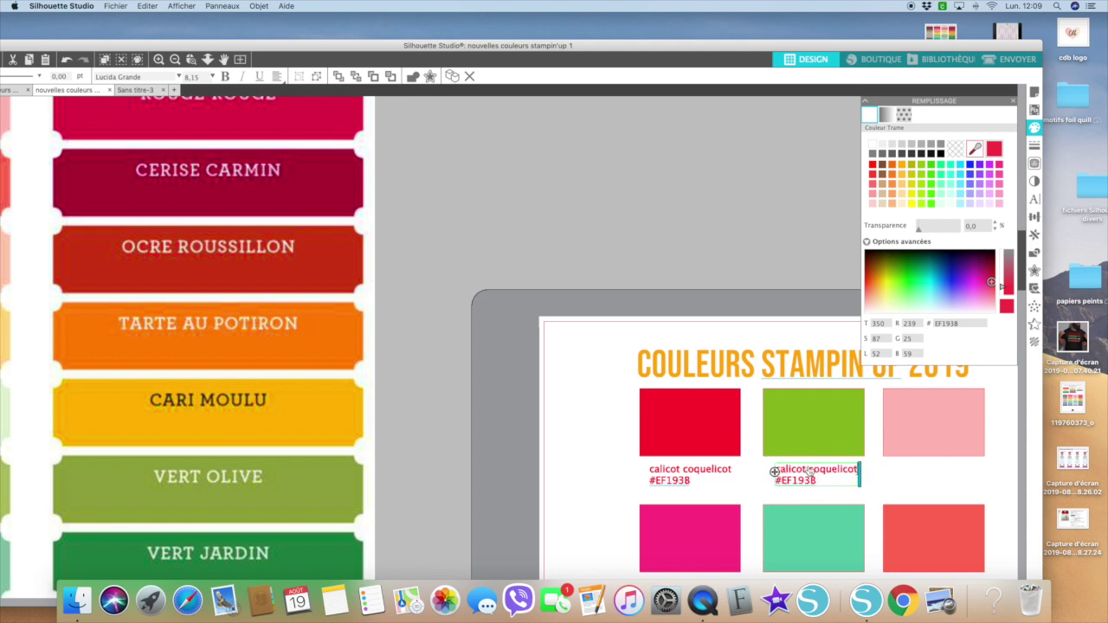
type("z")
left_click(764, 463)
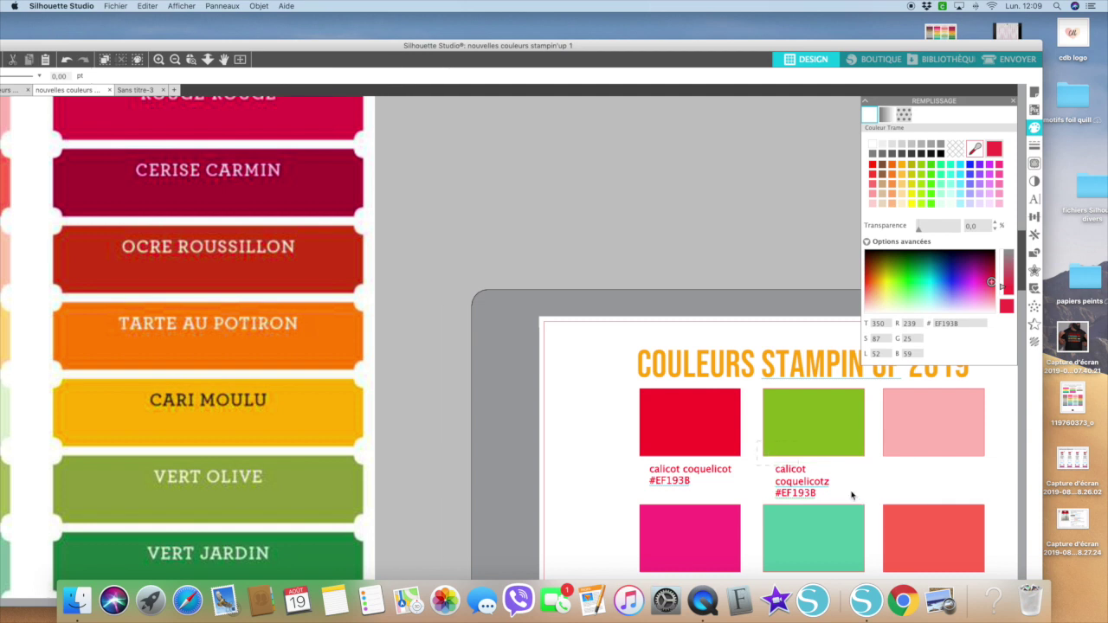
left_click(755, 442)
Step: Replace the colour name in the label under the green swatch with "grenouille guillerette"
key("z")
left_click_drag(760, 416, 925, 564)
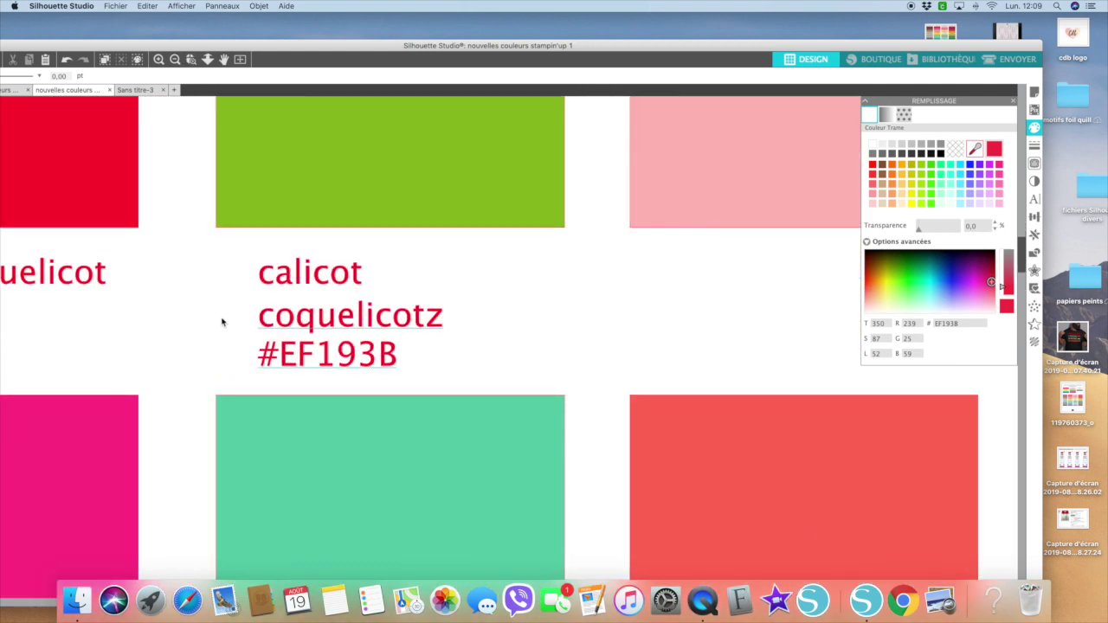
double_click(269, 277)
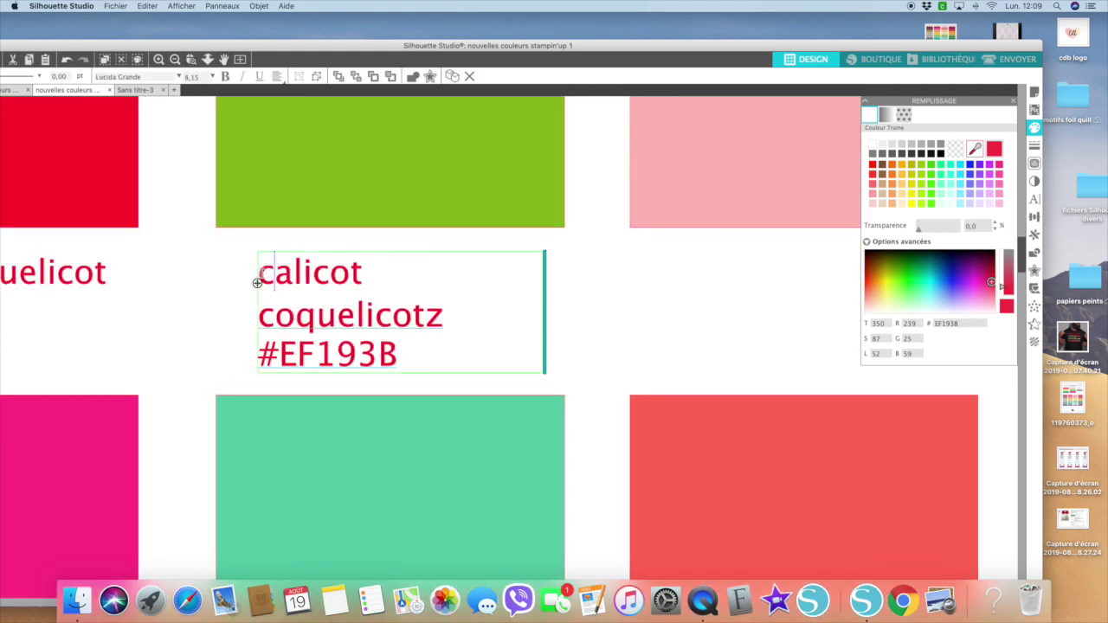
left_click_drag(257, 279, 454, 342)
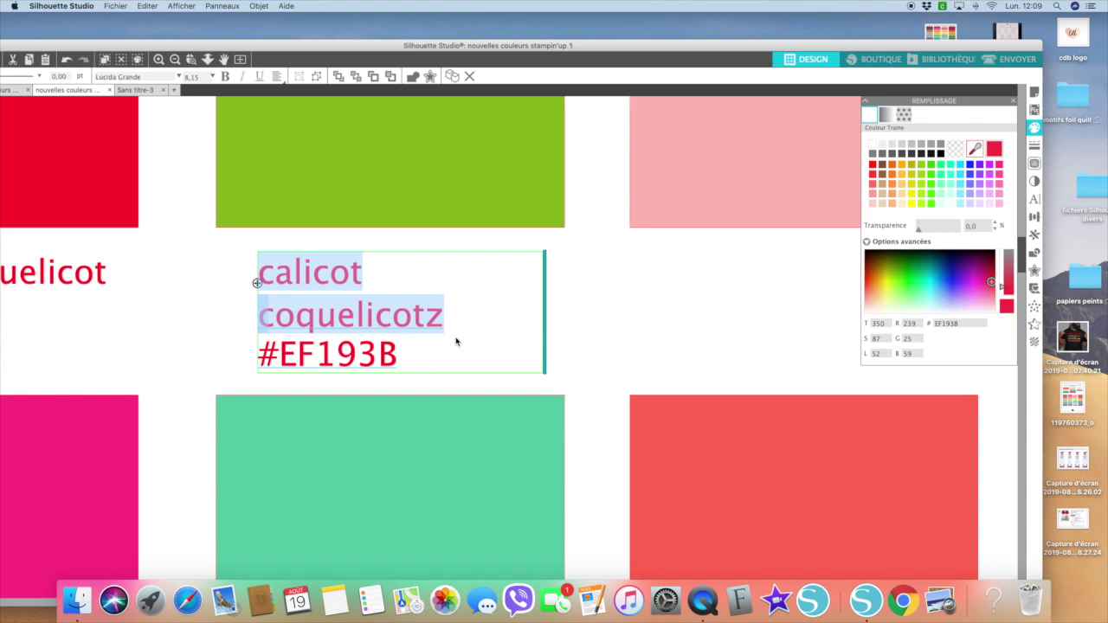
type("grnou")
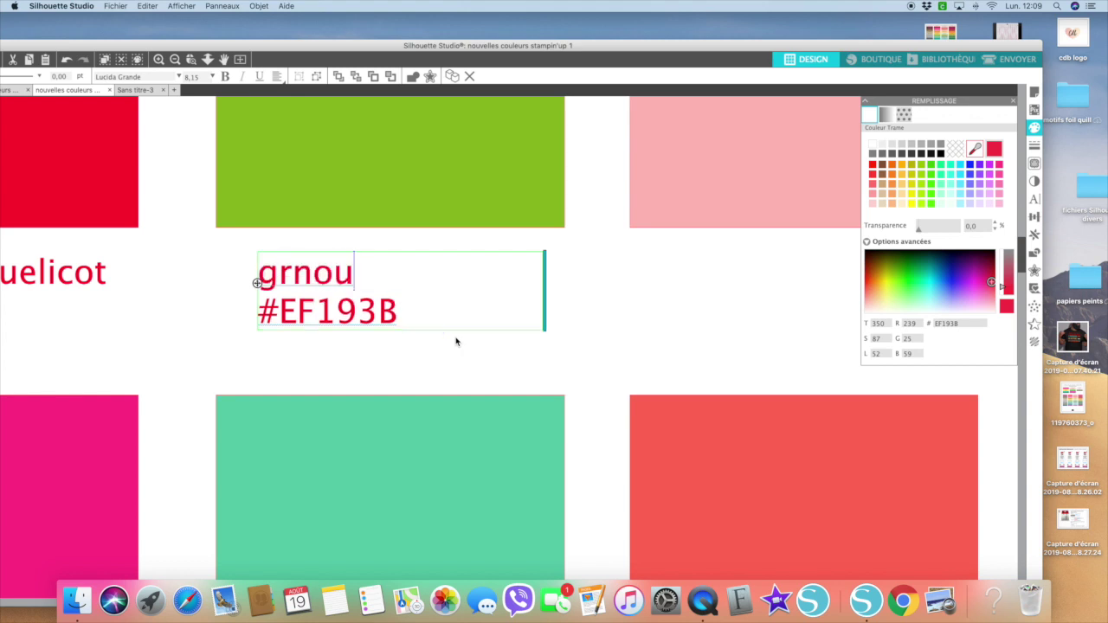
type("ille guill")
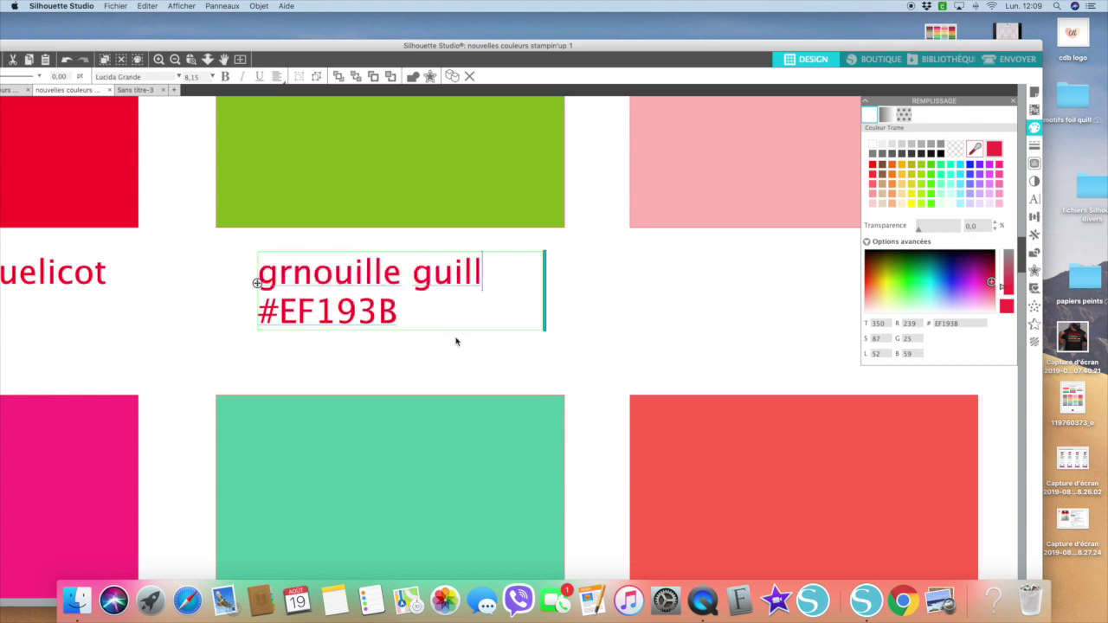
type("erette")
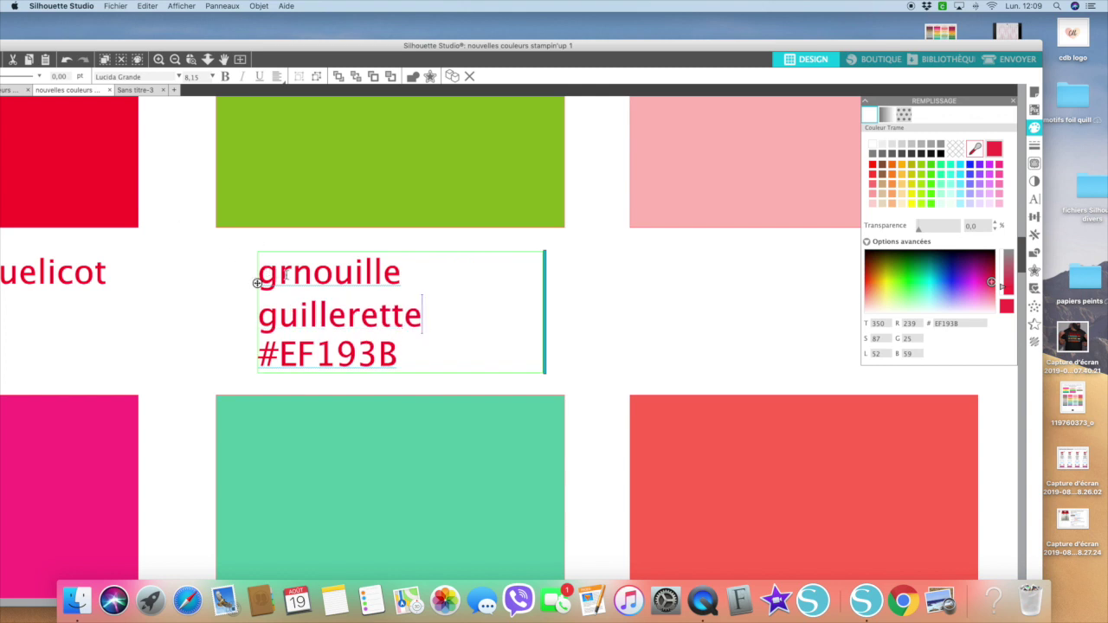
left_click(294, 274)
type("e")
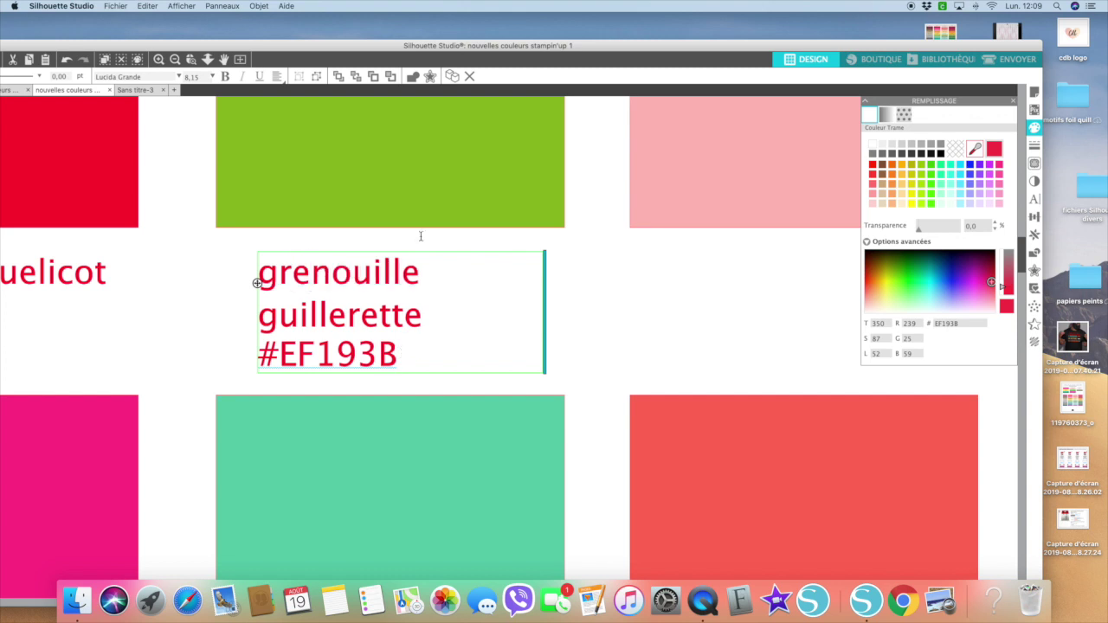
Step: Sample the green swatch's colour as the fill colour and select its hexadecimal code in the advanced options
left_click(975, 150)
left_click(373, 167)
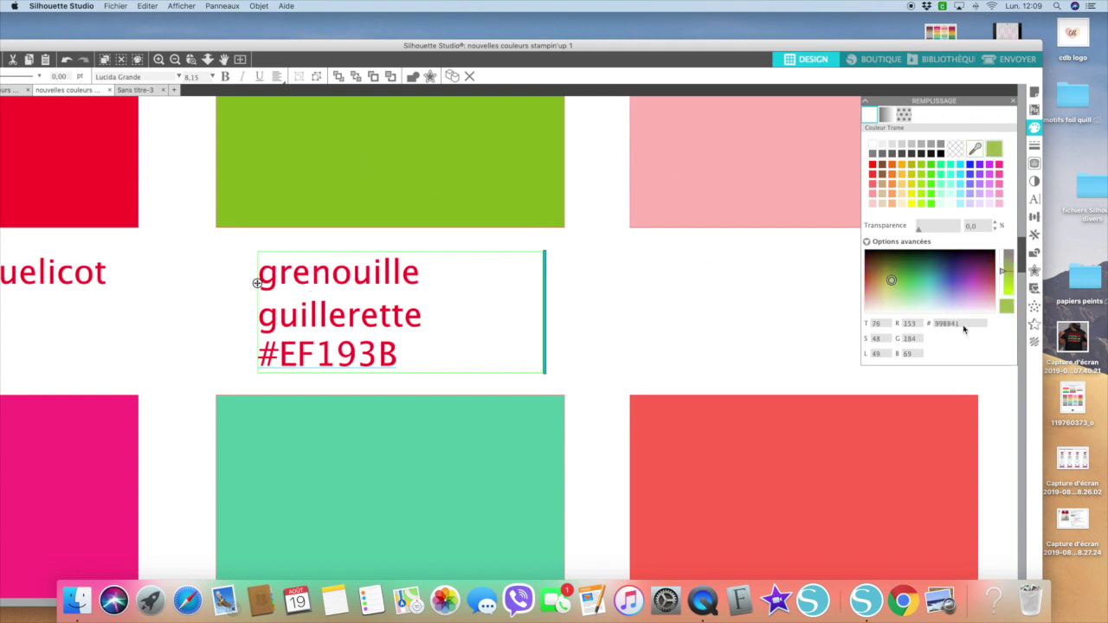
left_click(933, 322)
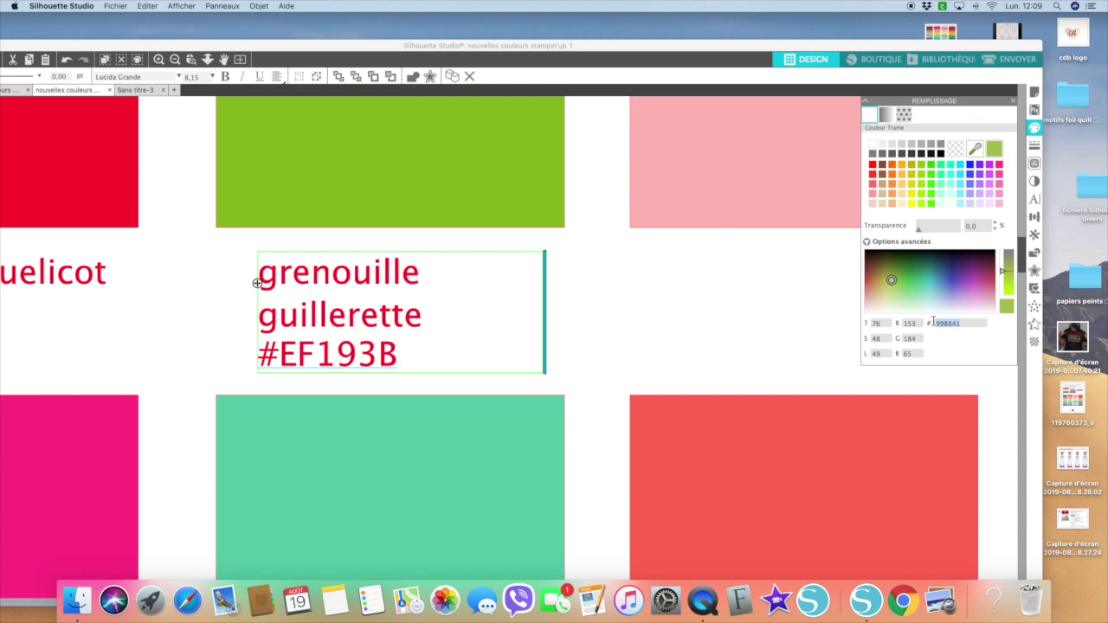
Step: Replace the colour code after the "#" in the grenouille guillerette label with 99B841
left_click(403, 360)
double_click(401, 360)
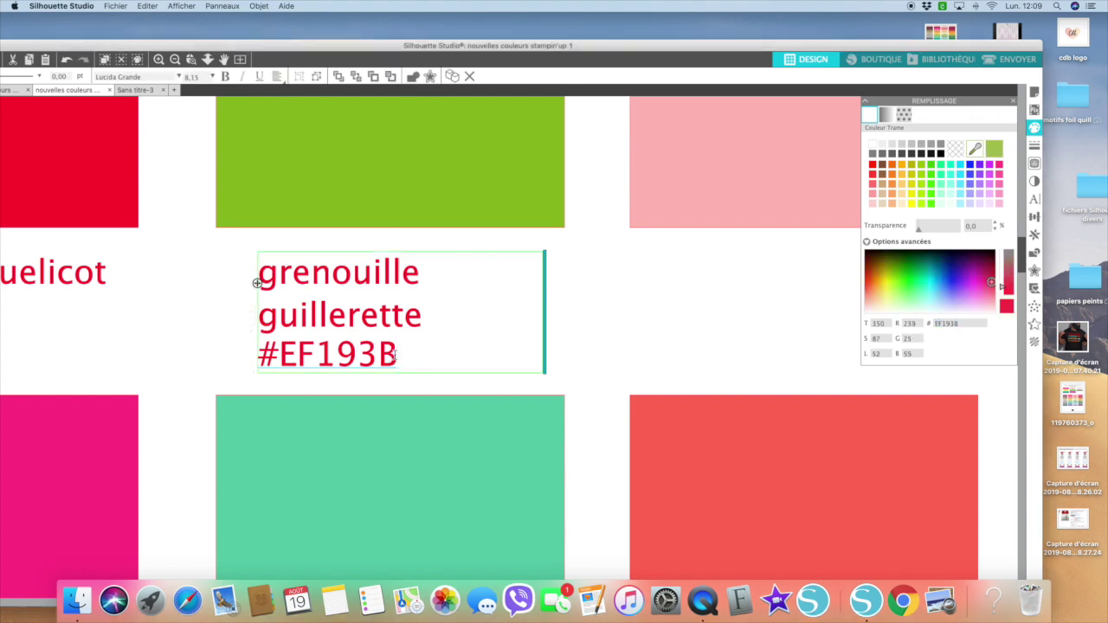
left_click_drag(396, 355, 280, 356)
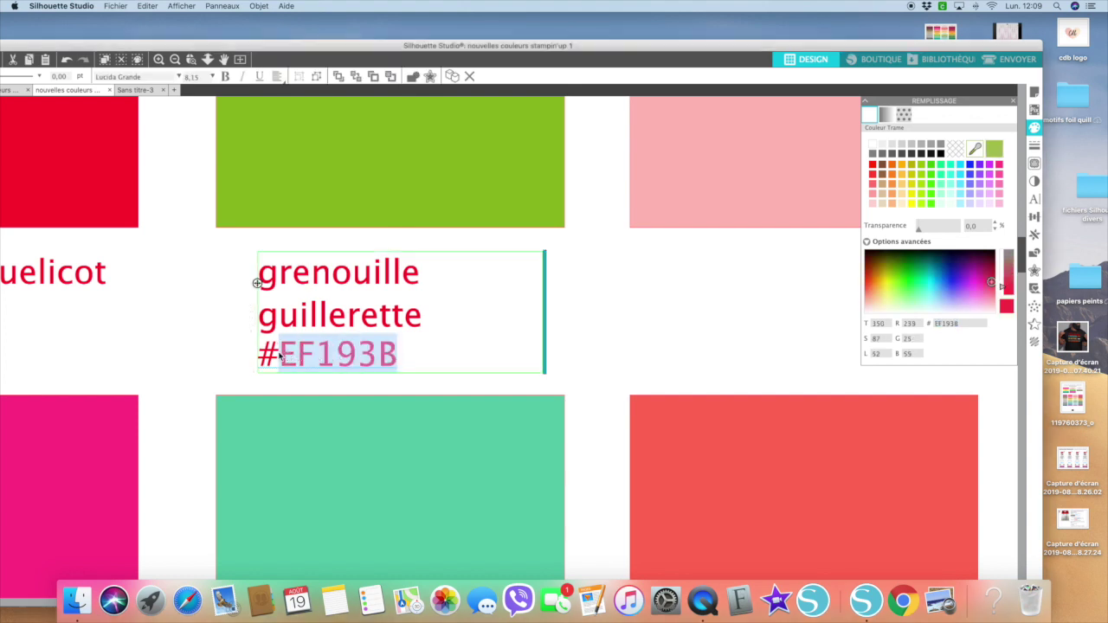
key("BackSpace")
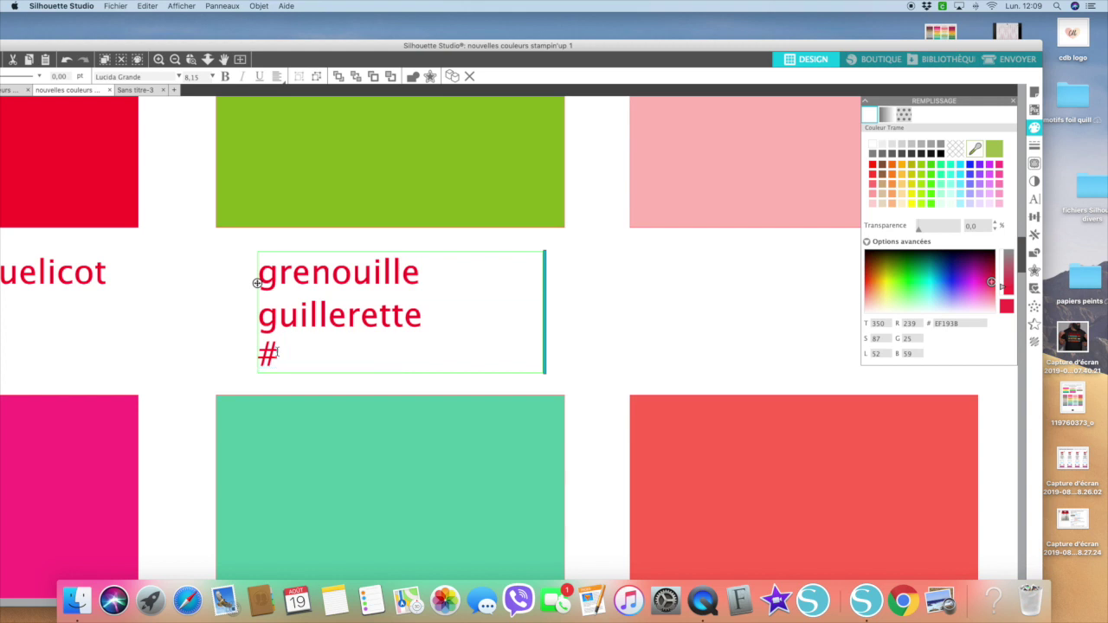
type("99B841")
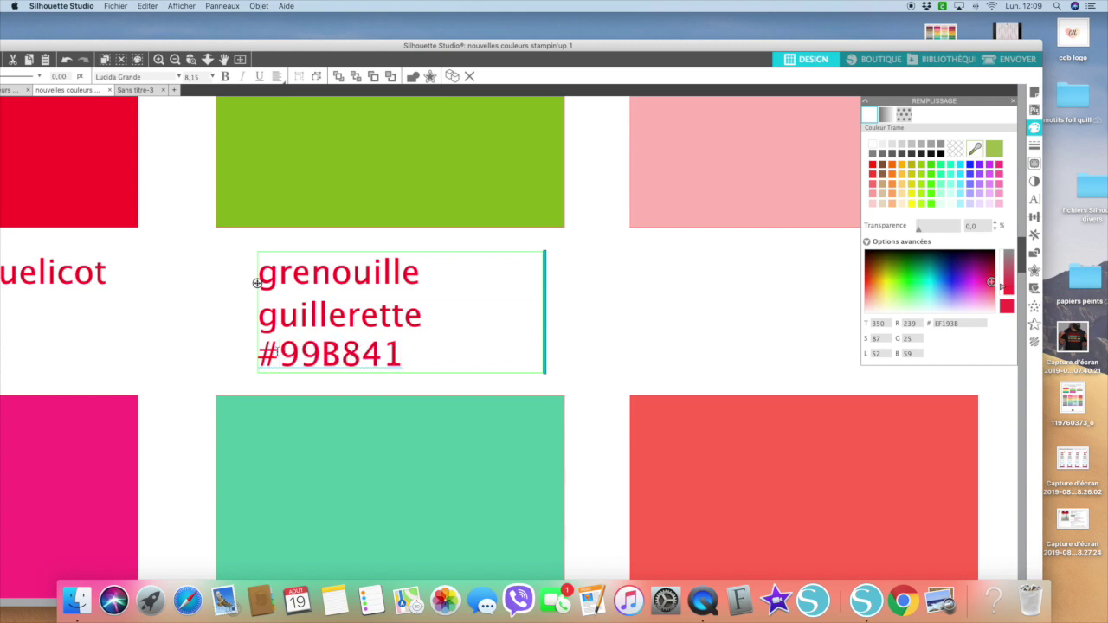
Step: Fill all the text of the grenouille guillerette label with the sampled green and finish the text edit
left_click_drag(400, 357, 237, 282)
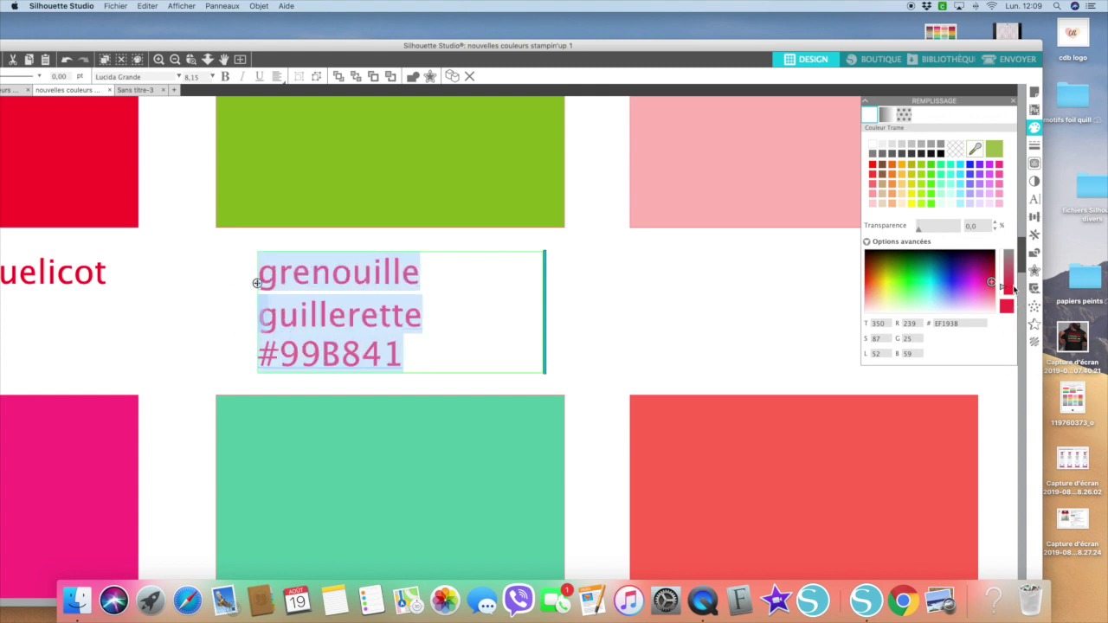
left_click(994, 151)
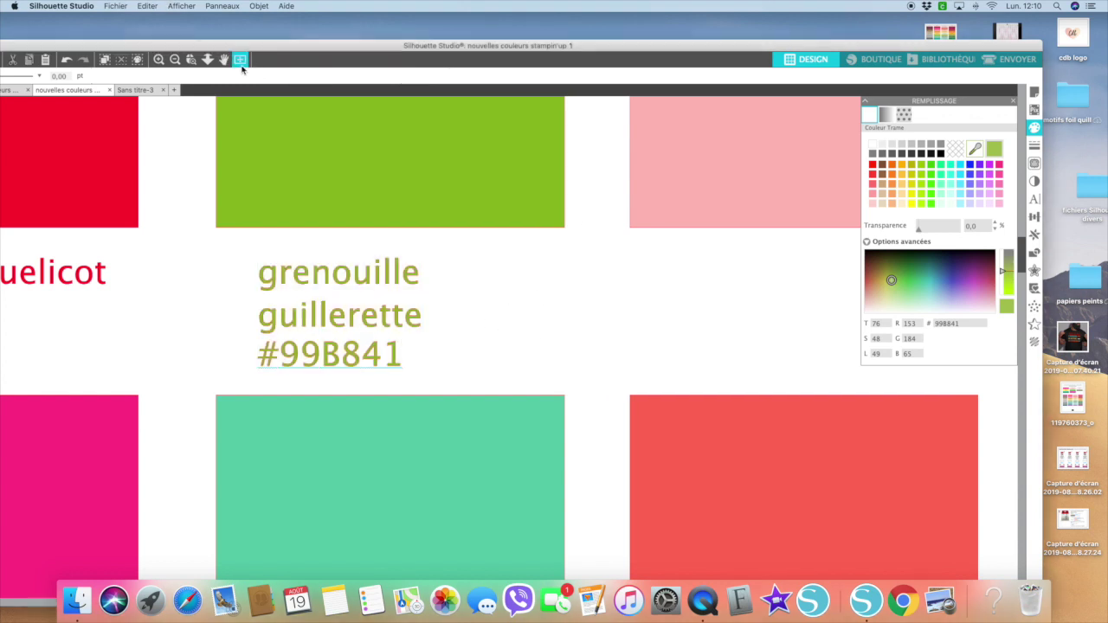
left_click(240, 59)
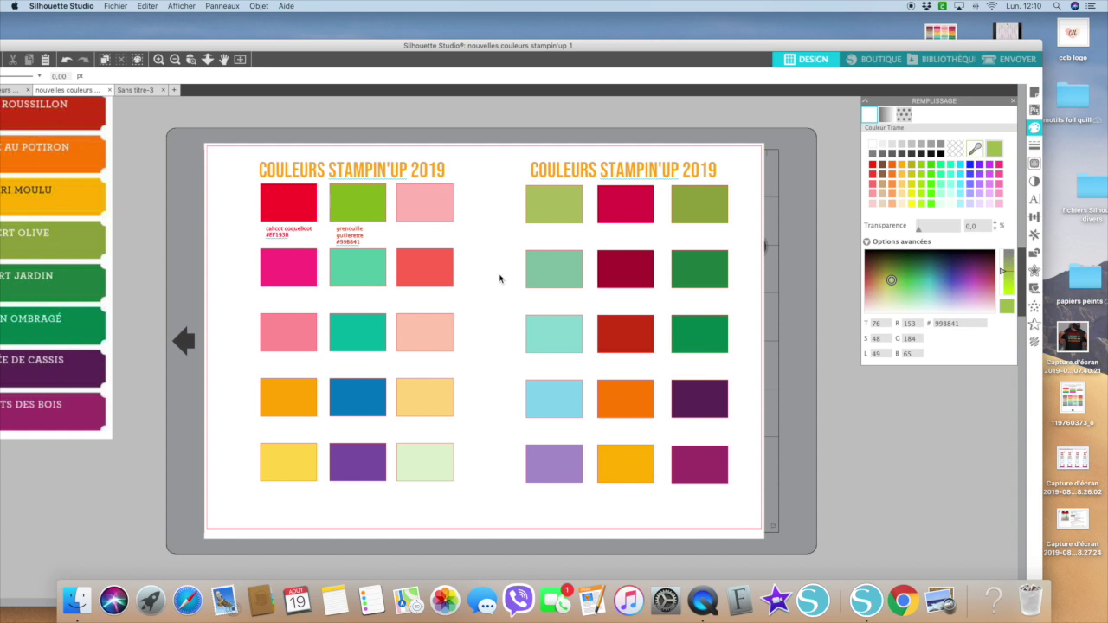
Step: Create a new blank document and open the design library
key("super+n")
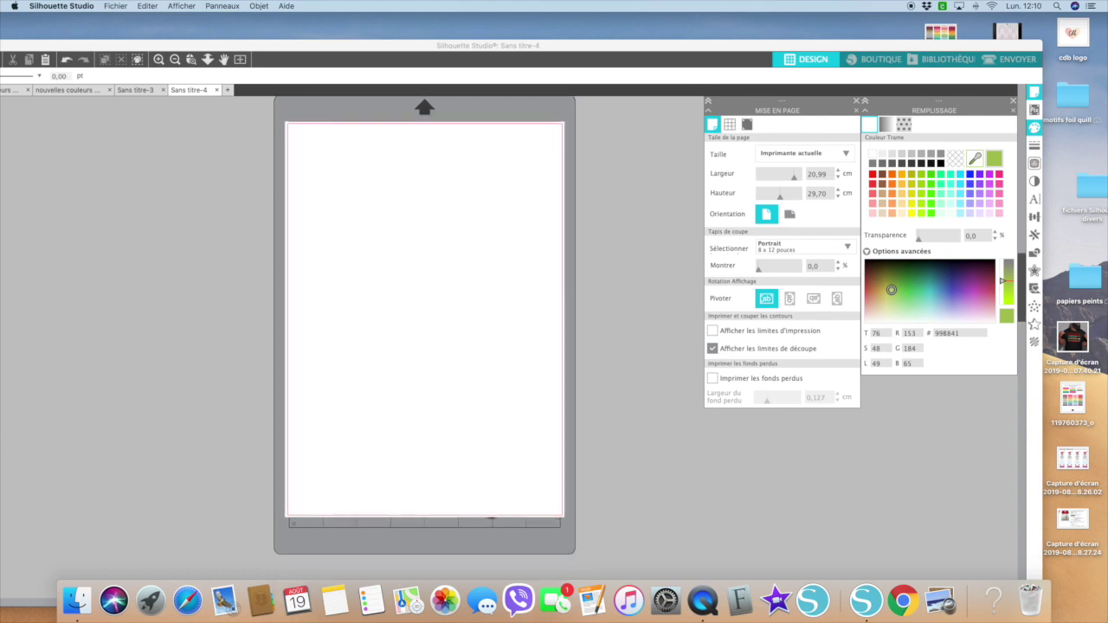
left_click(963, 58)
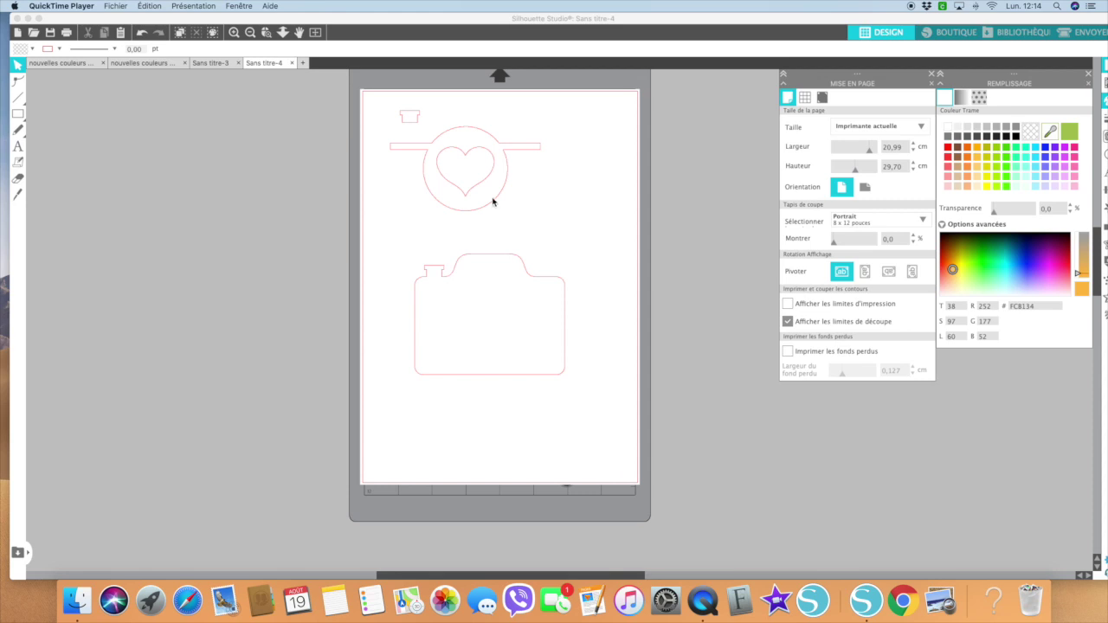
Step: Fill the camera body with the hexadecimal colour 7FCBB1
left_click(484, 257)
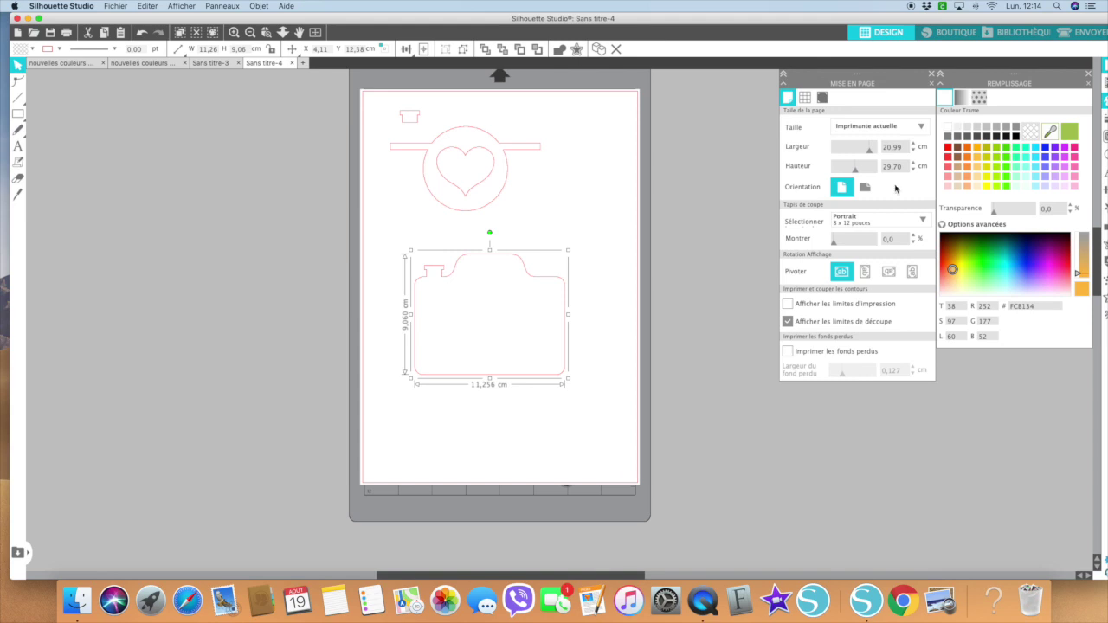
left_click_drag(1035, 19, 1013, 19)
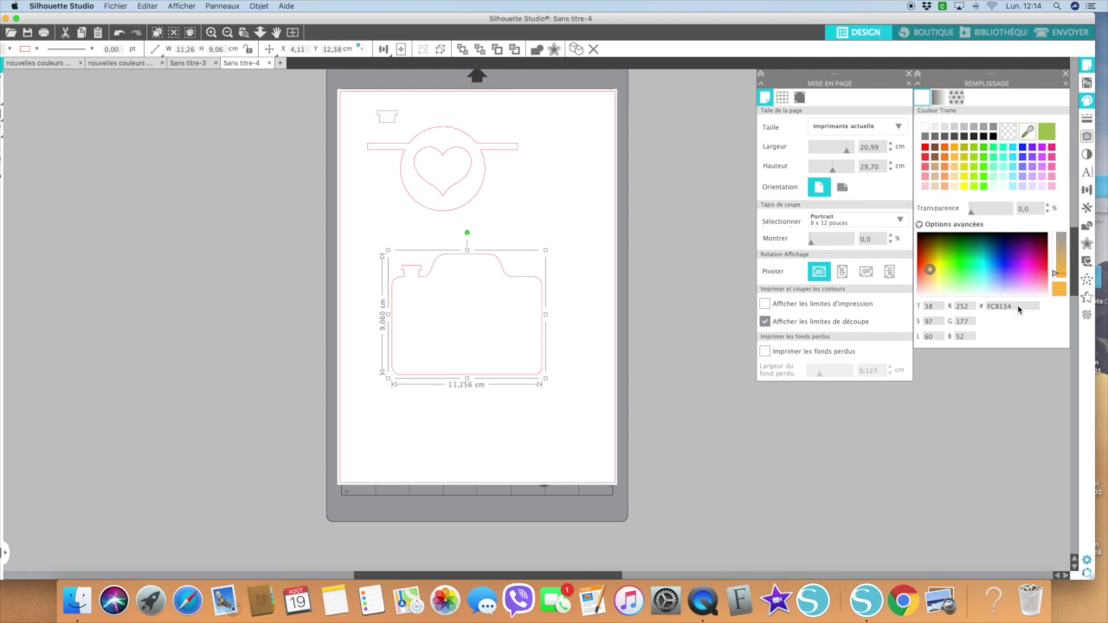
left_click_drag(1017, 308, 985, 309)
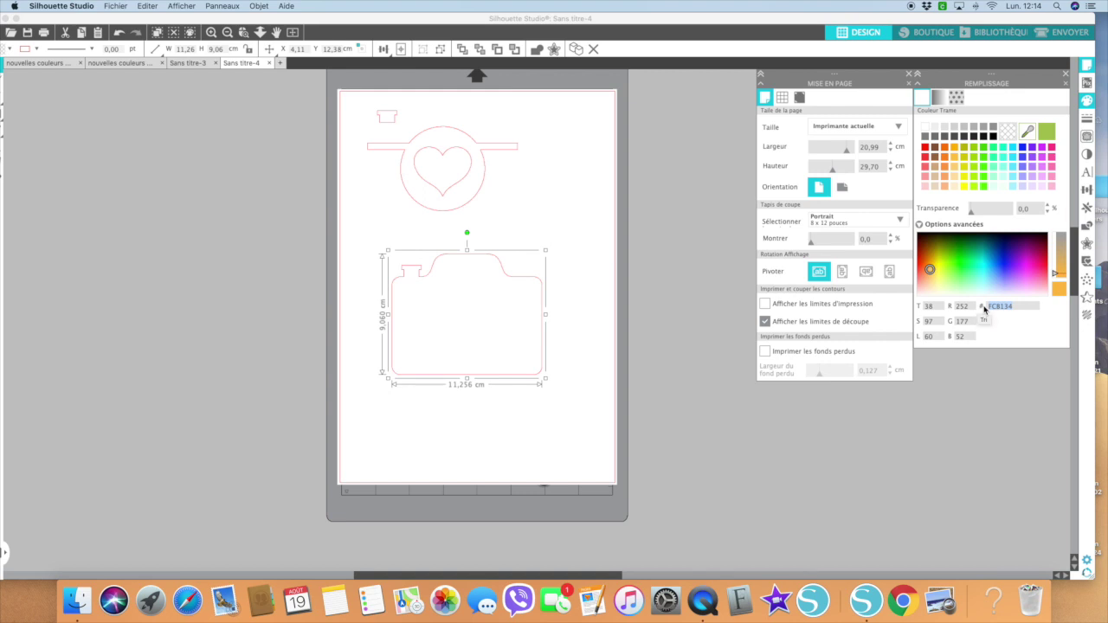
key("BackSpace")
type("7FCB81")
key("Return")
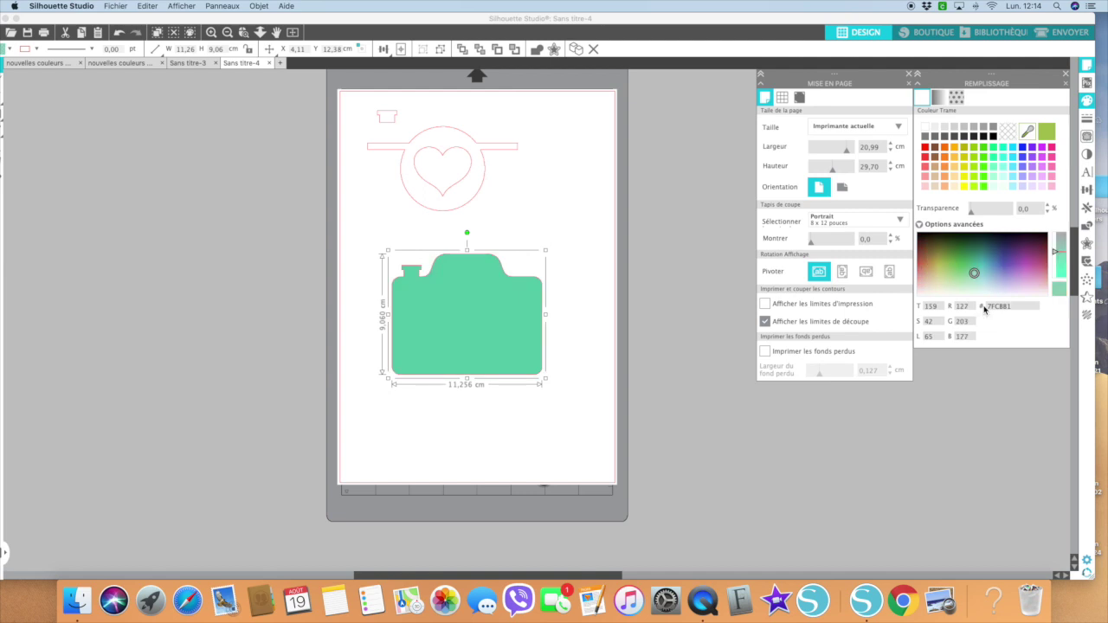
Step: Place the lens, band and button piece over the camera body and centre the two shapes on each other horizontally
left_click(446, 130)
left_click_drag(447, 130, 471, 286)
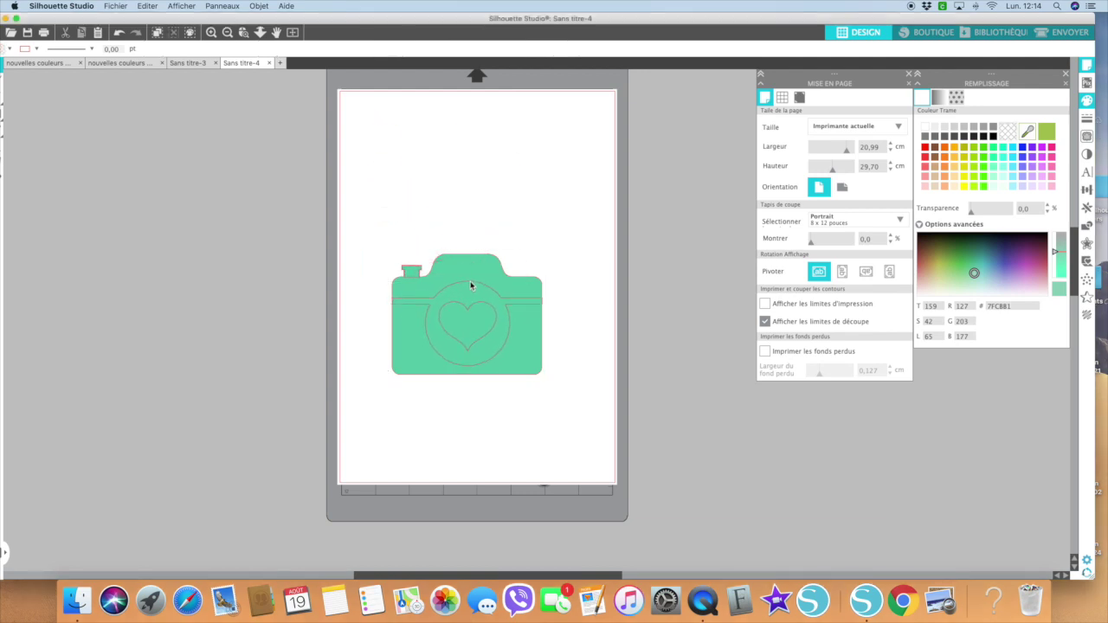
left_click_drag(369, 205, 583, 463)
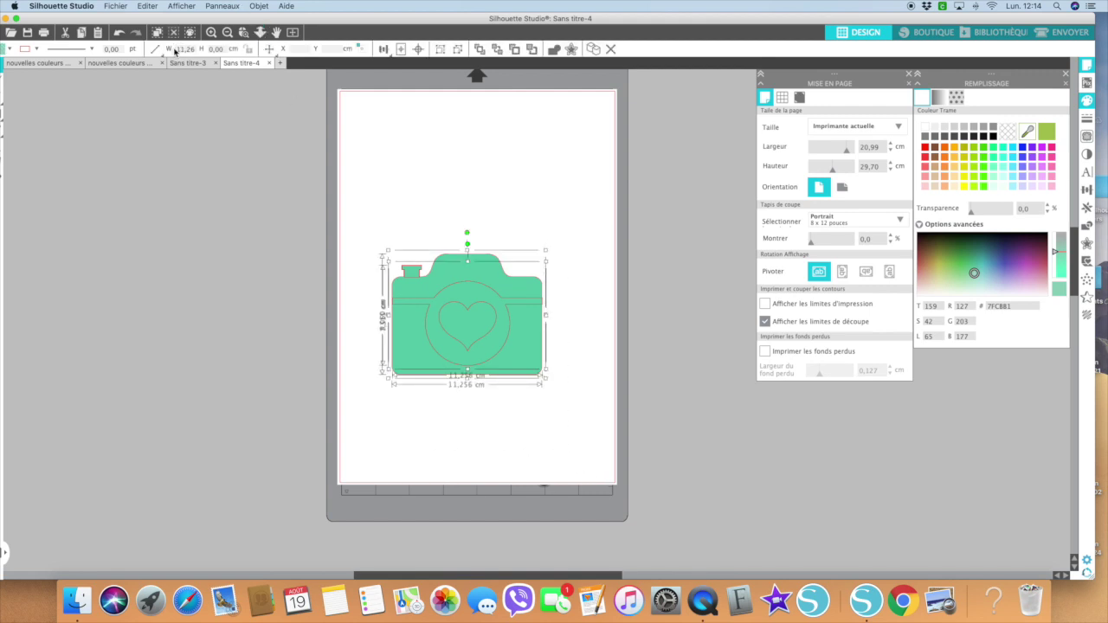
left_click(386, 52)
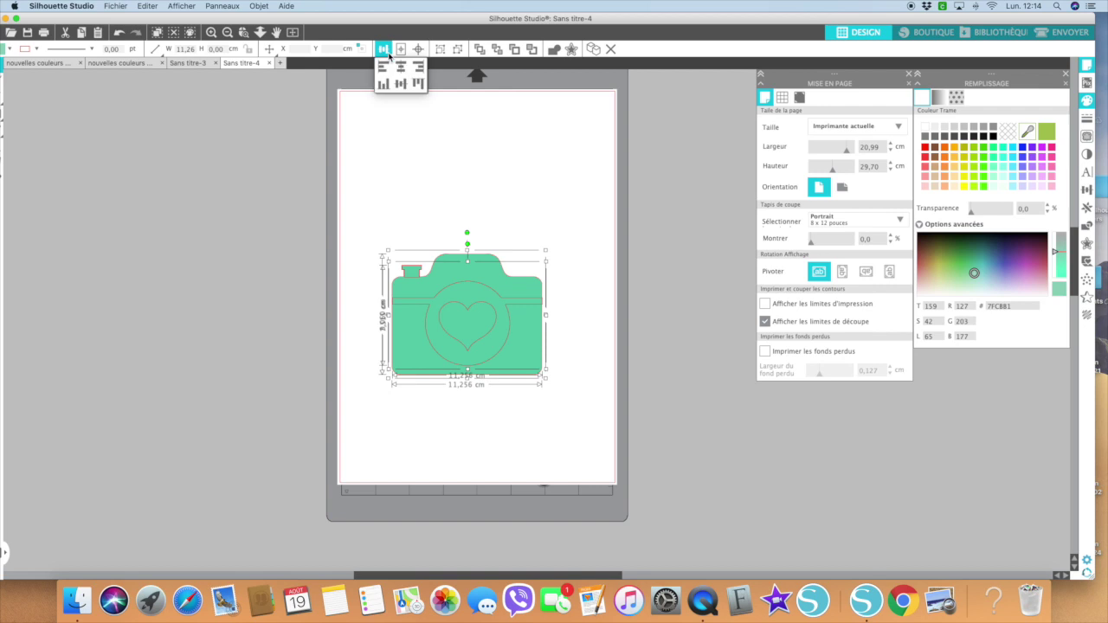
left_click(400, 69)
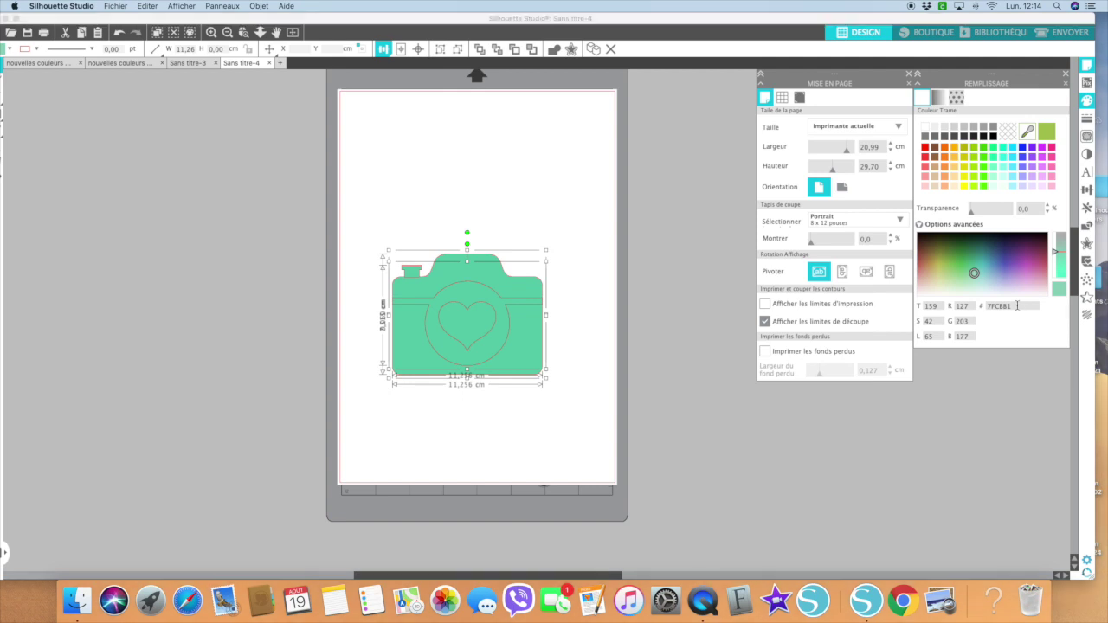
left_click(537, 184)
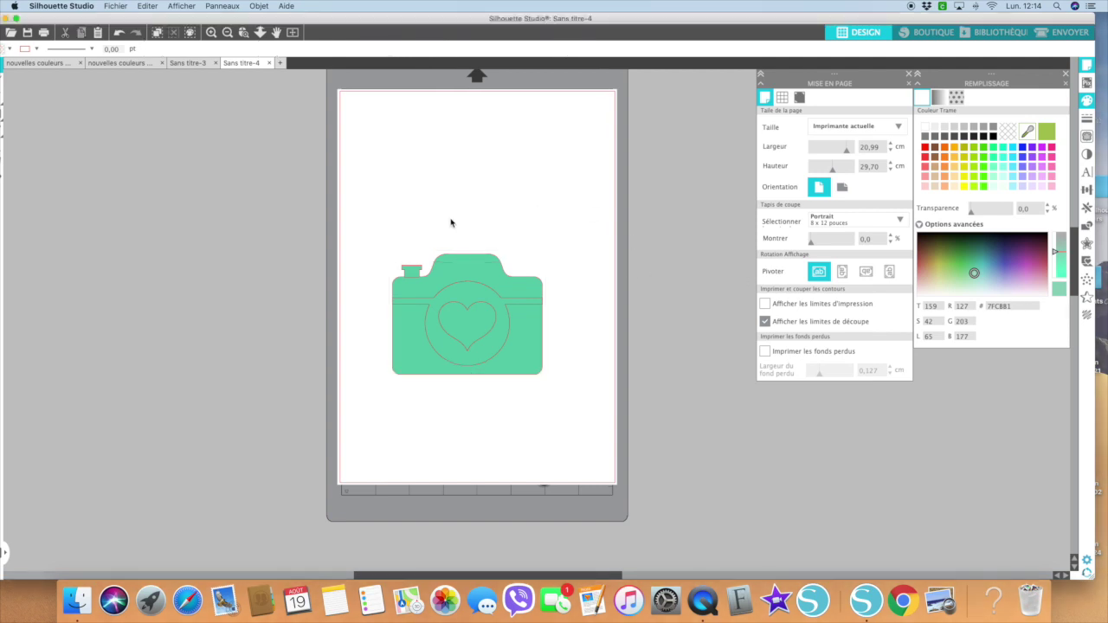
Step: Fill the lens, band and button piece with the hexadecimal colour 027EBE
left_click(457, 305)
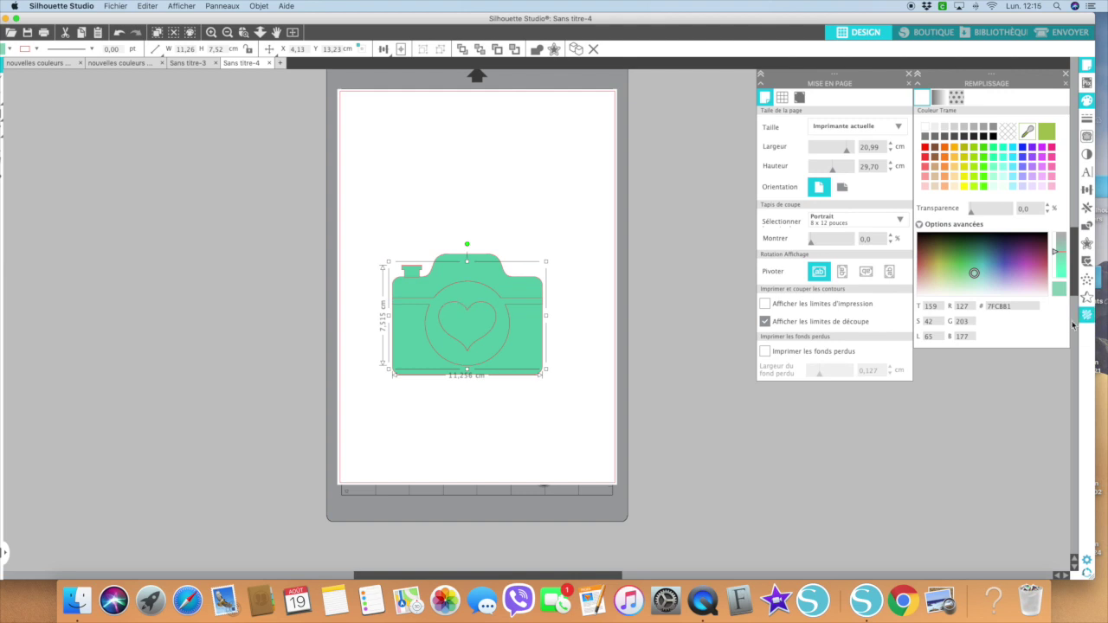
left_click(1009, 305)
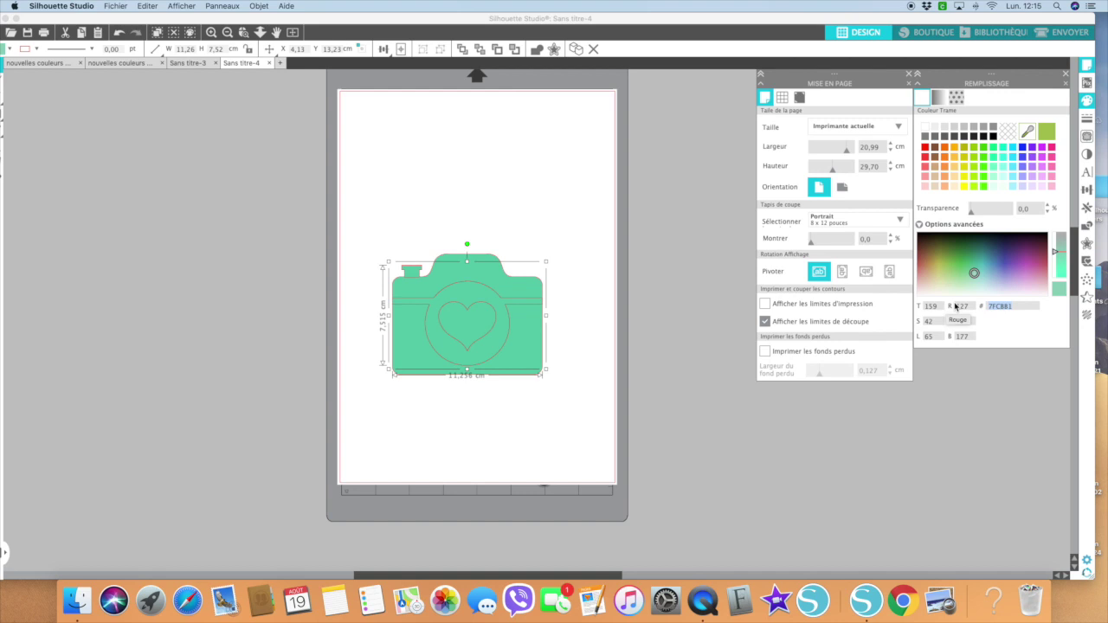
type("0")
type("27E8")
type("EBE")
key("Return")
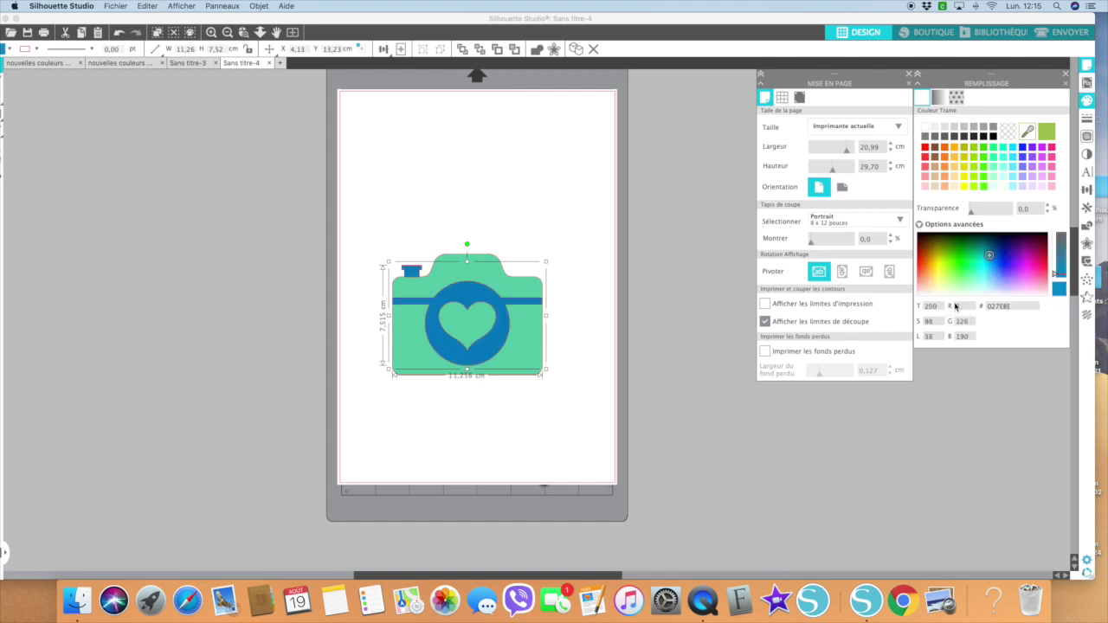
Step: Make the outlines of all the camera parts transparent and group the parts
left_click_drag(372, 207, 603, 433)
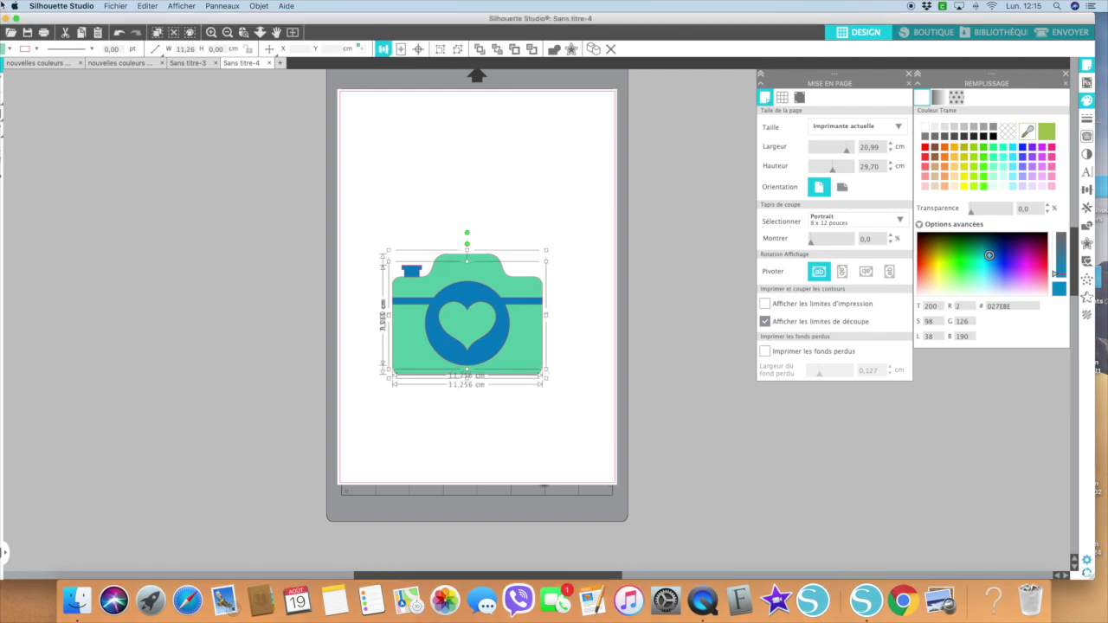
left_click(36, 51)
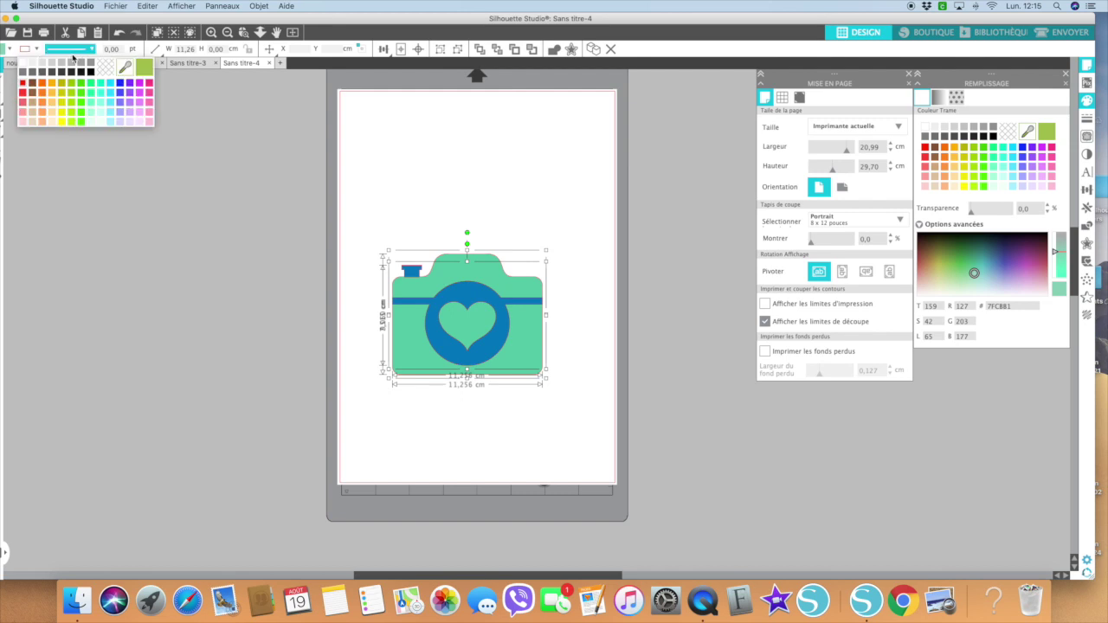
left_click(103, 68)
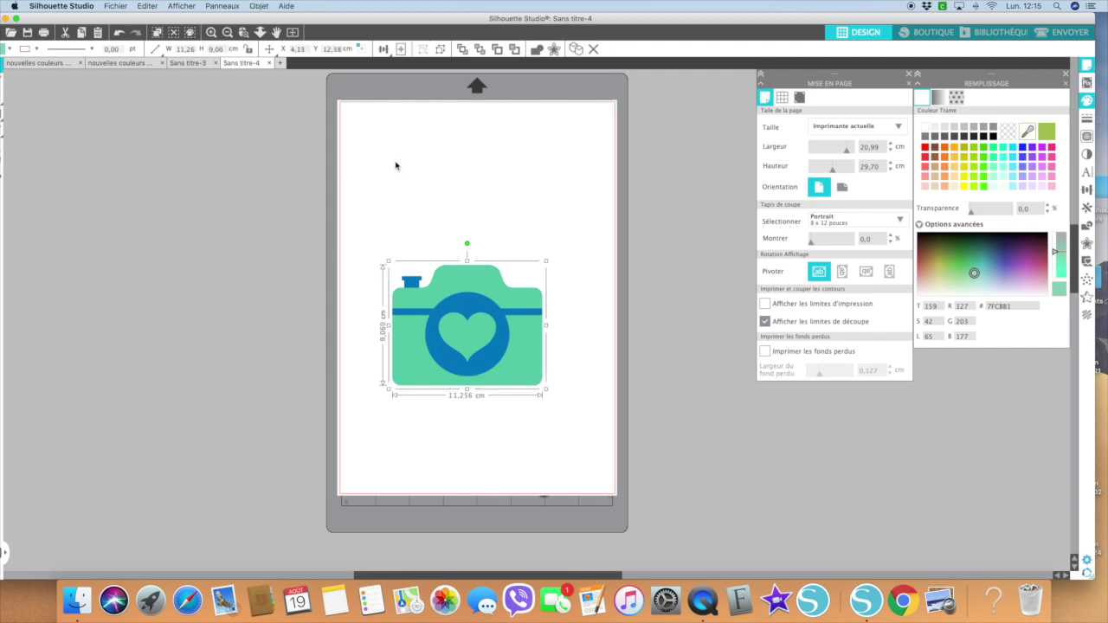
Step: Scale the camera down to about 4.36 × 3.51 cm and move it near the page's upper-left corner
left_click_drag(547, 261, 446, 330)
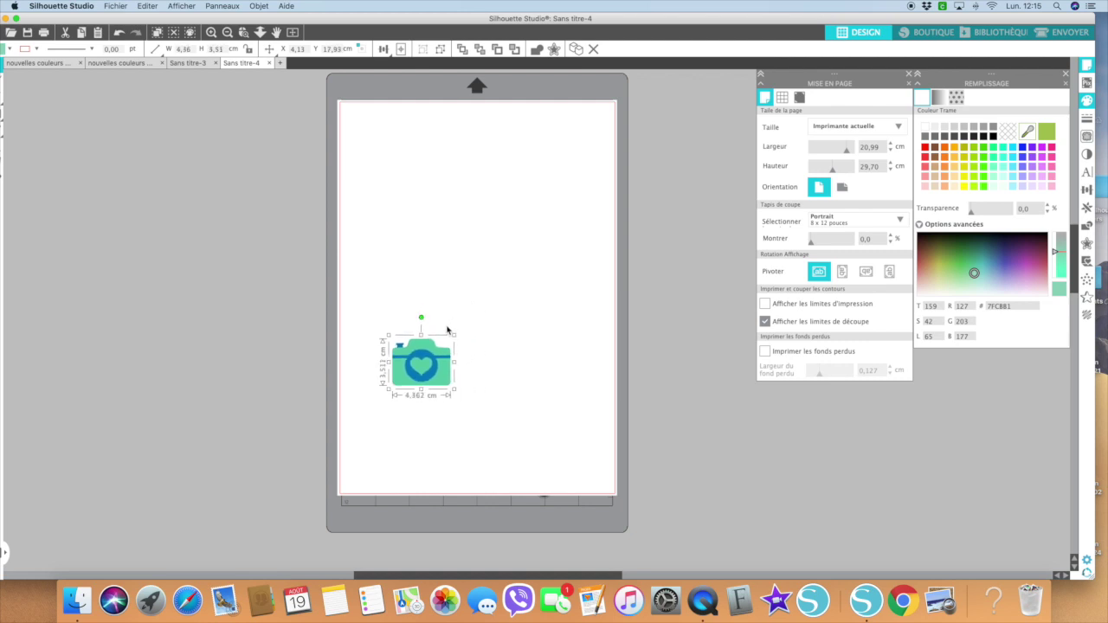
left_click_drag(435, 382, 399, 132)
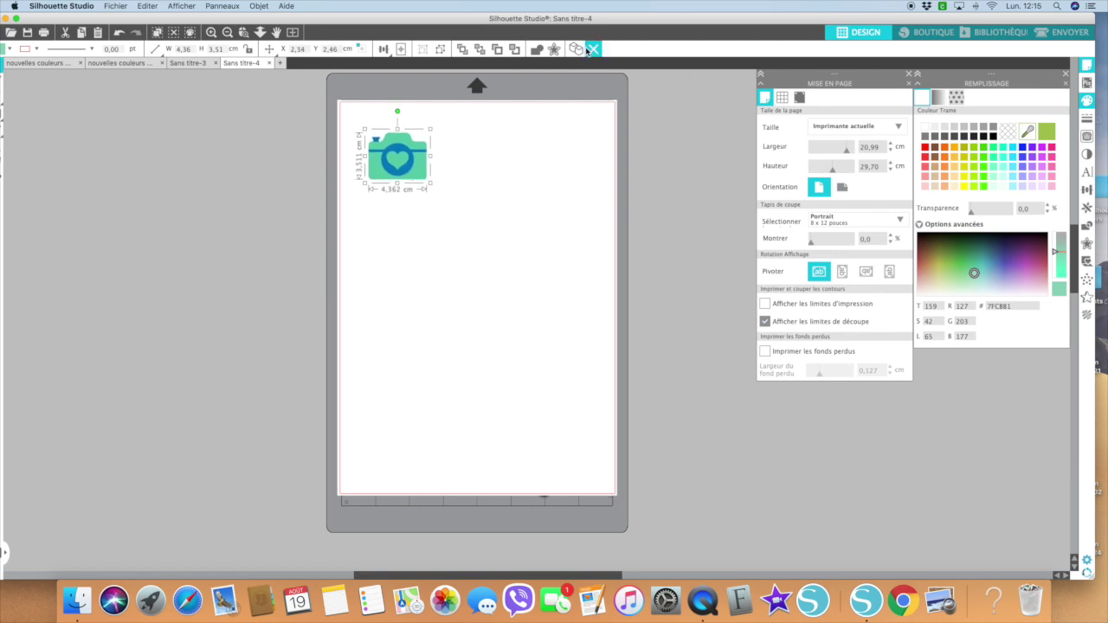
Step: Apply a rounded outer contour around the camera at a distance of 0,130 cm
left_click(554, 49)
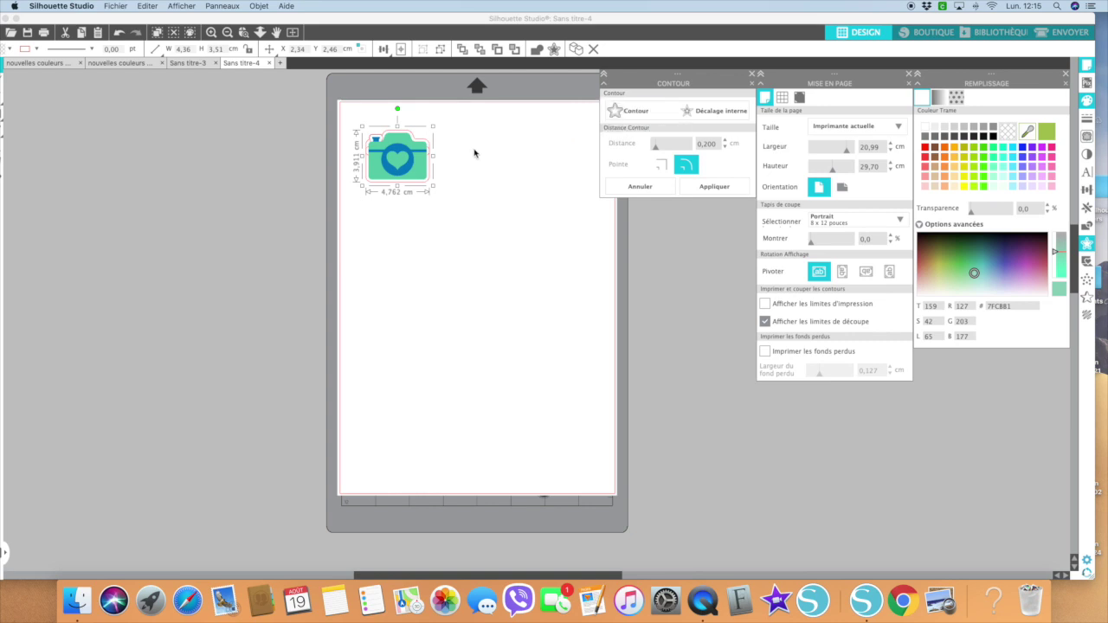
left_click(725, 147)
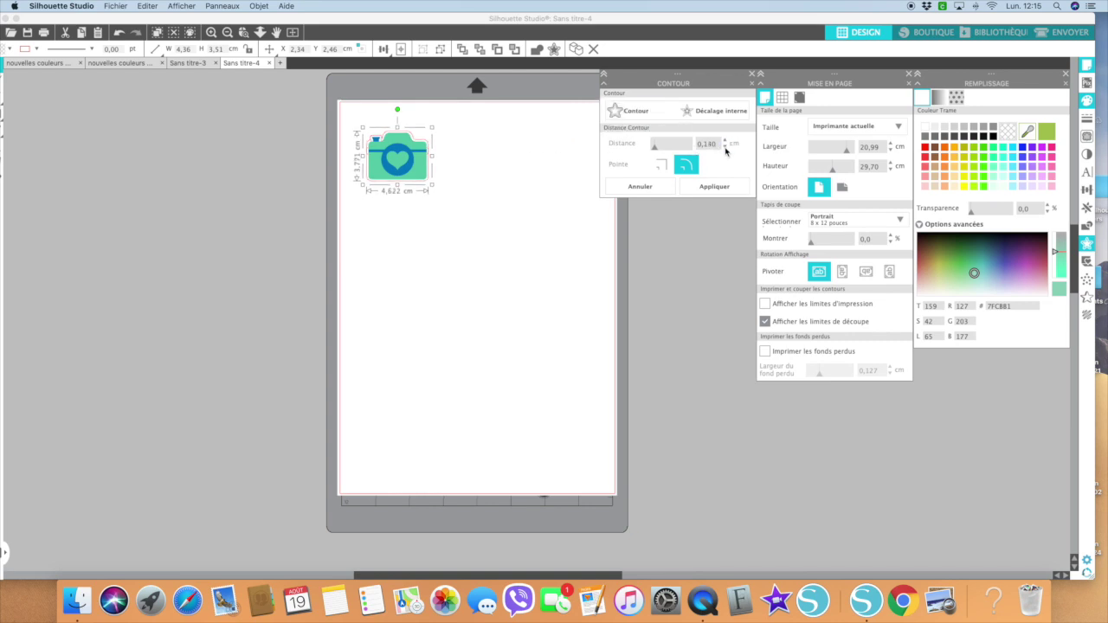
left_click(723, 186)
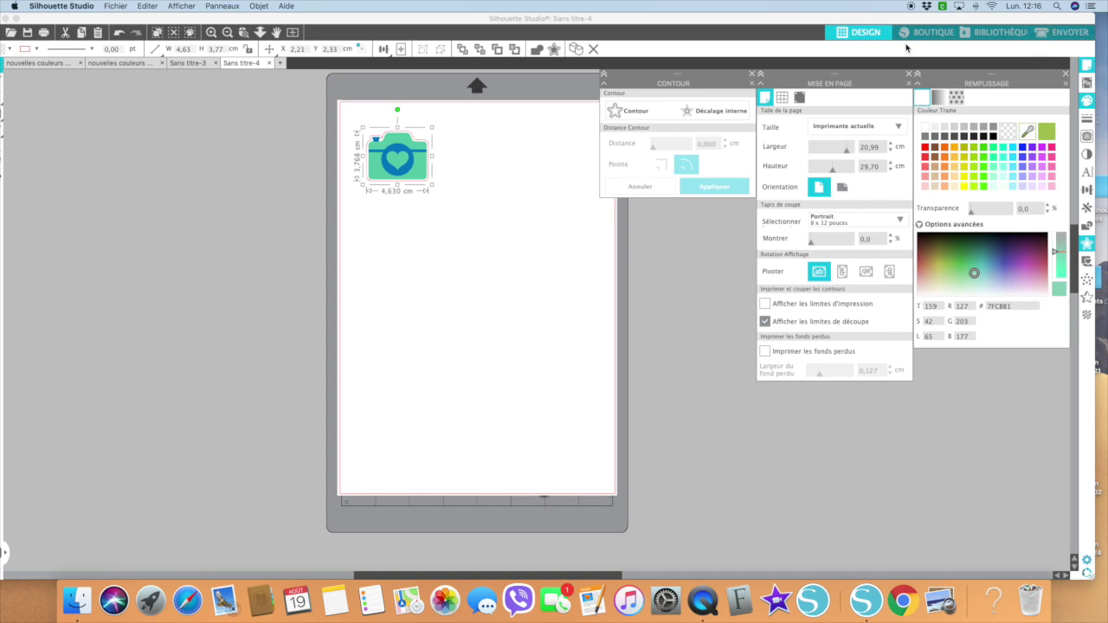
Step: Enable Type 1 registration marks (CAMEO, Portrait, Curio) on the page
left_click(798, 100)
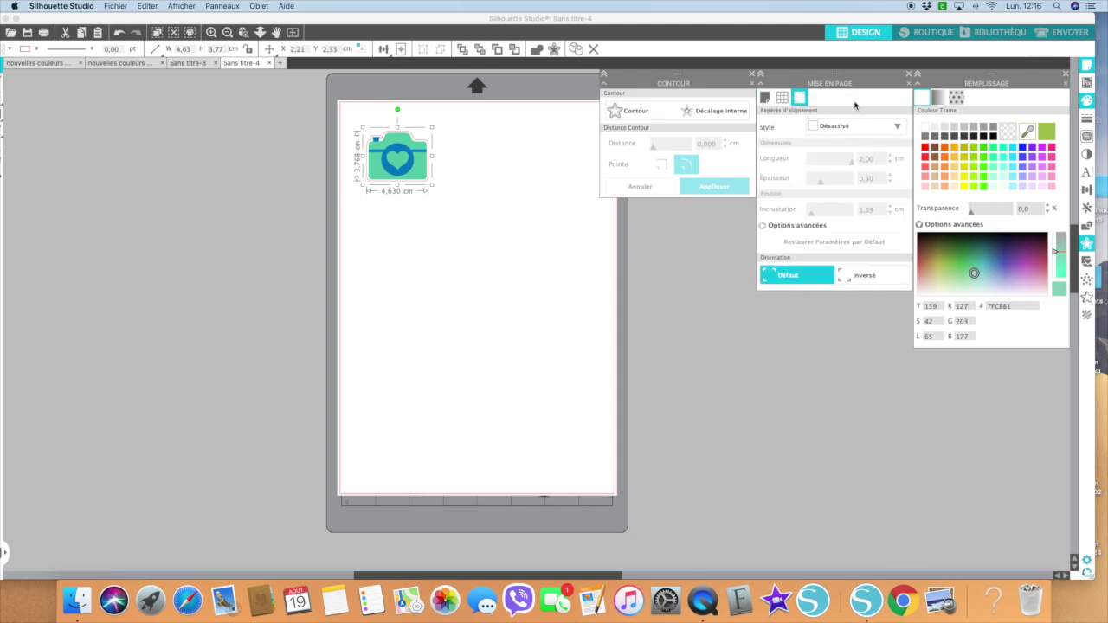
left_click(877, 136)
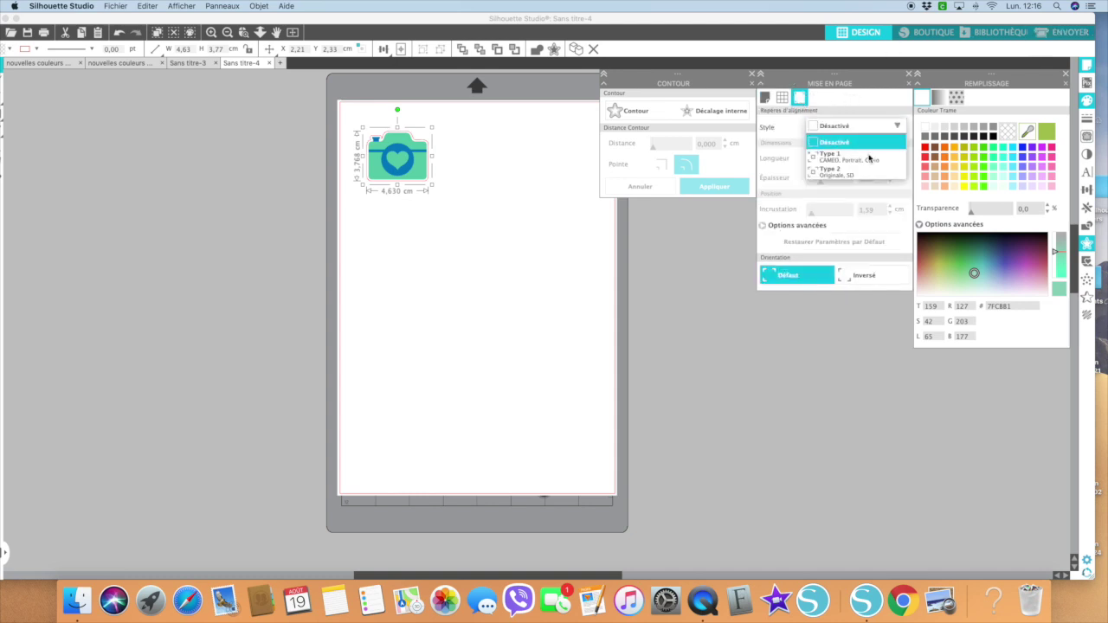
left_click(866, 158)
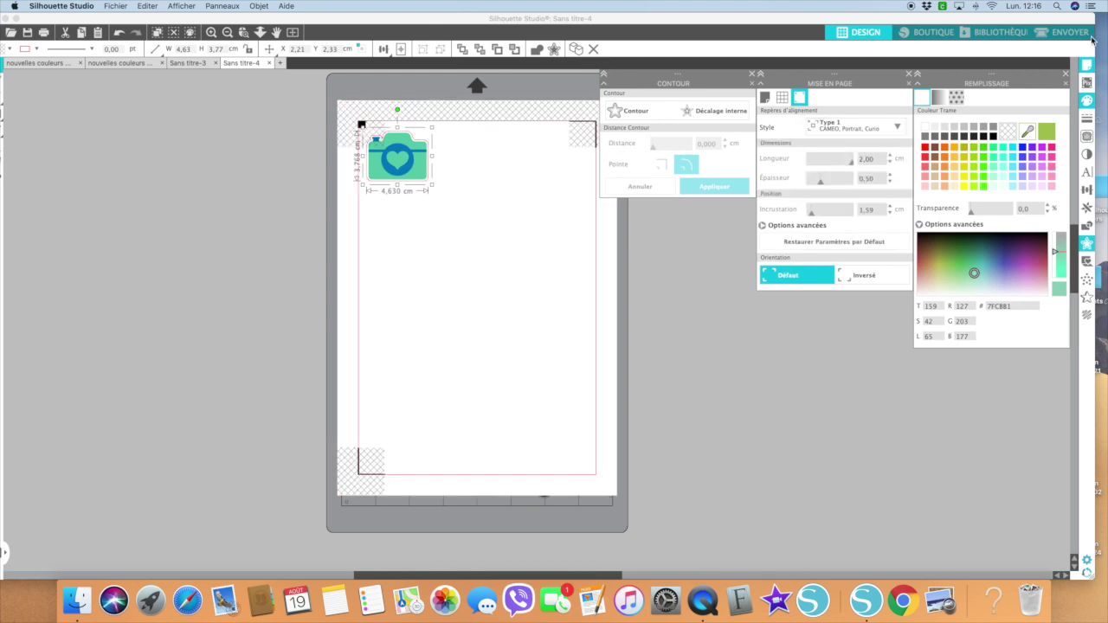
Step: Set the cutting setup to select cuts by line colour and return to the design view
left_click(1066, 35)
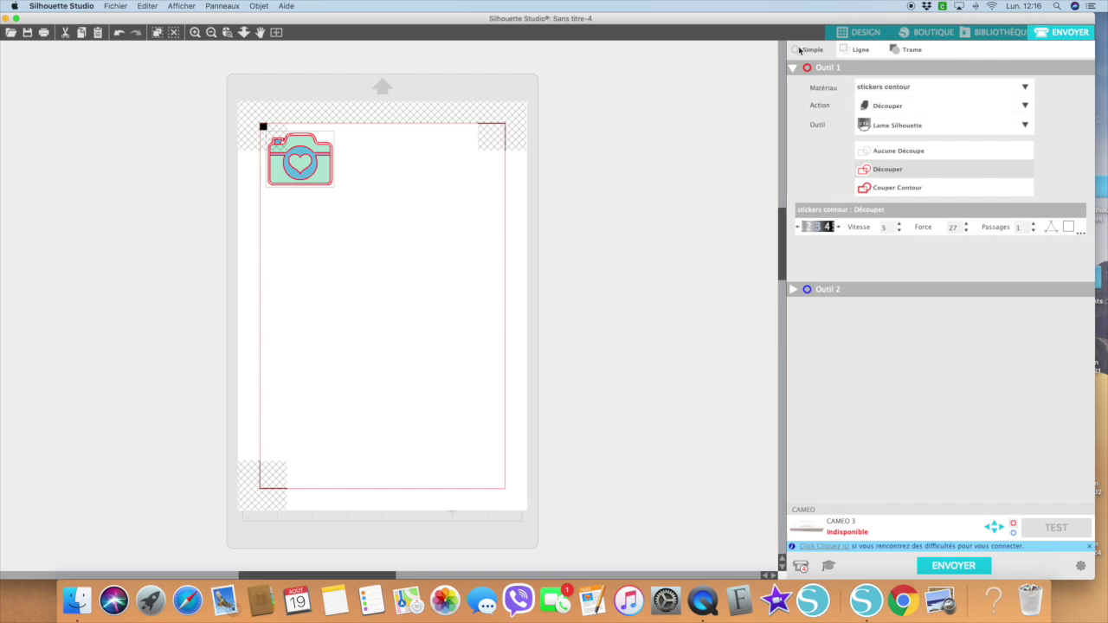
left_click(867, 51)
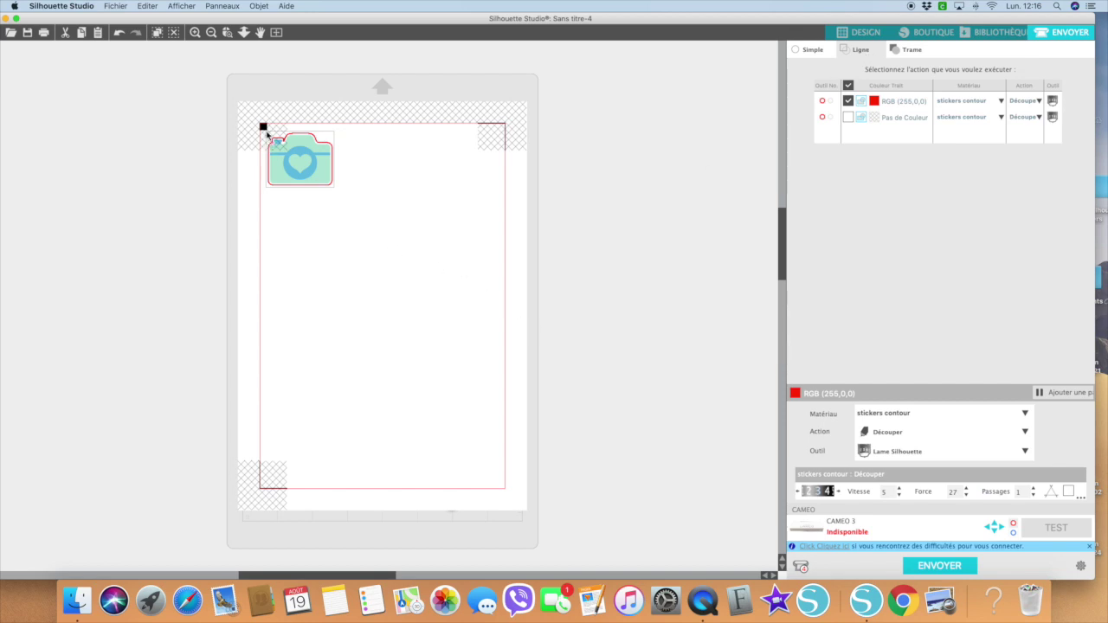
left_click(364, 173)
left_click(857, 33)
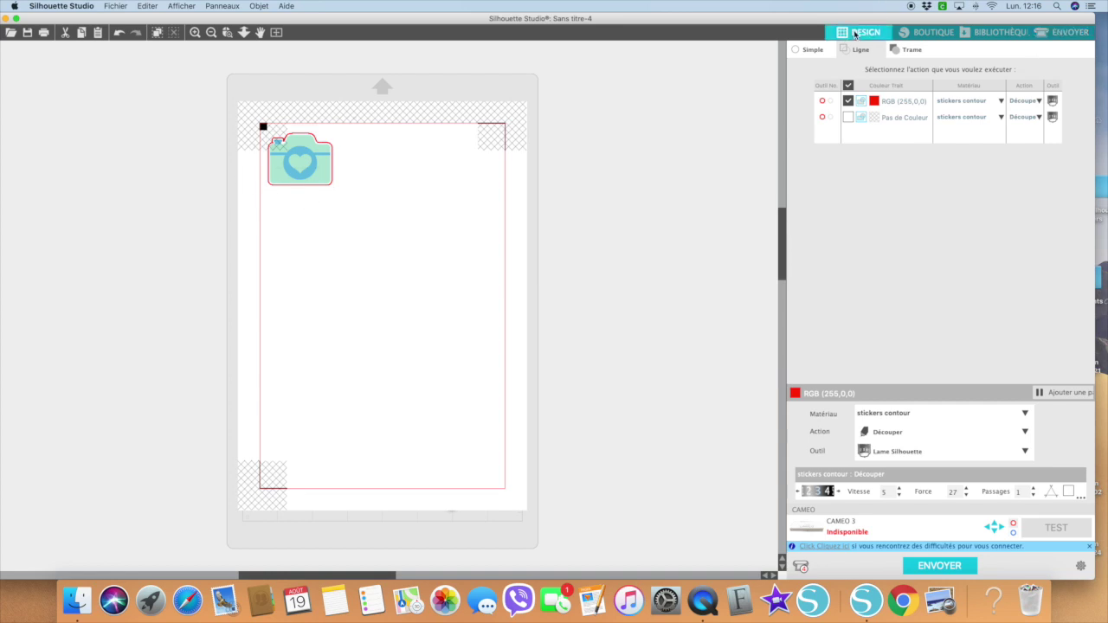
Step: Move the camera with its contour clear of the hatched registration mark zone and close the contour and page setup options
left_click_drag(446, 139, 576, 391)
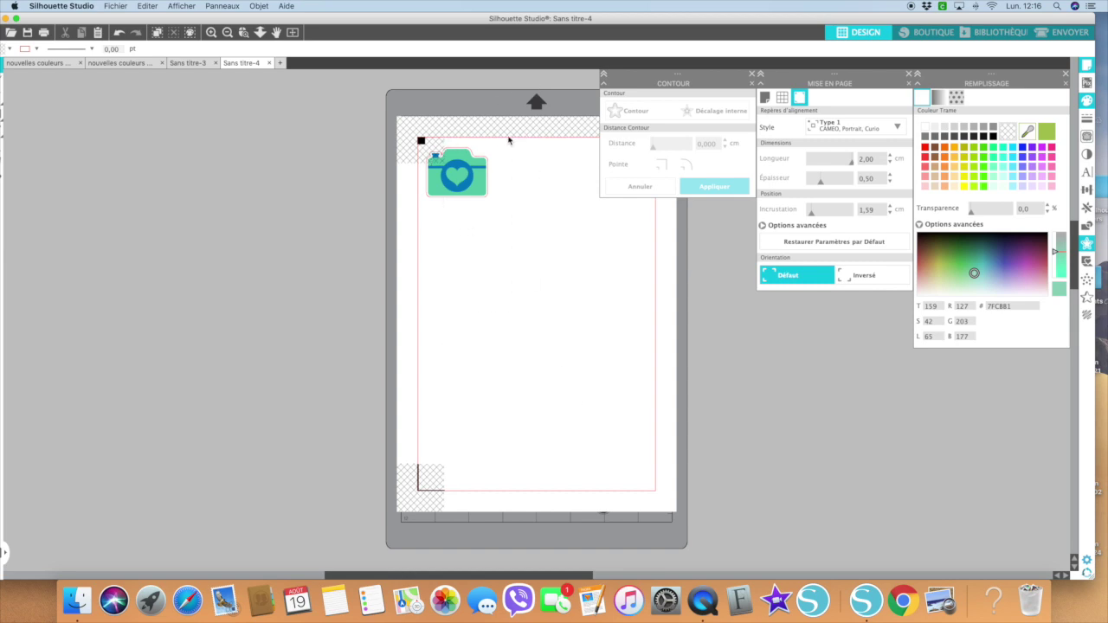
left_click(458, 177)
left_click_drag(465, 195, 491, 190)
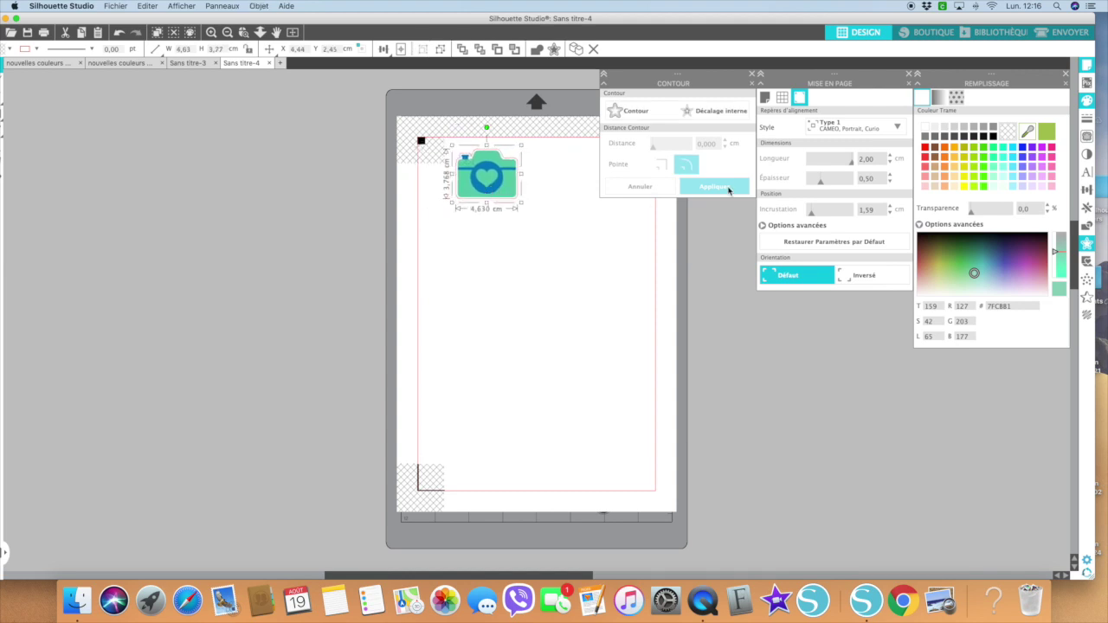
left_click(753, 76)
left_click(753, 76)
left_click(909, 73)
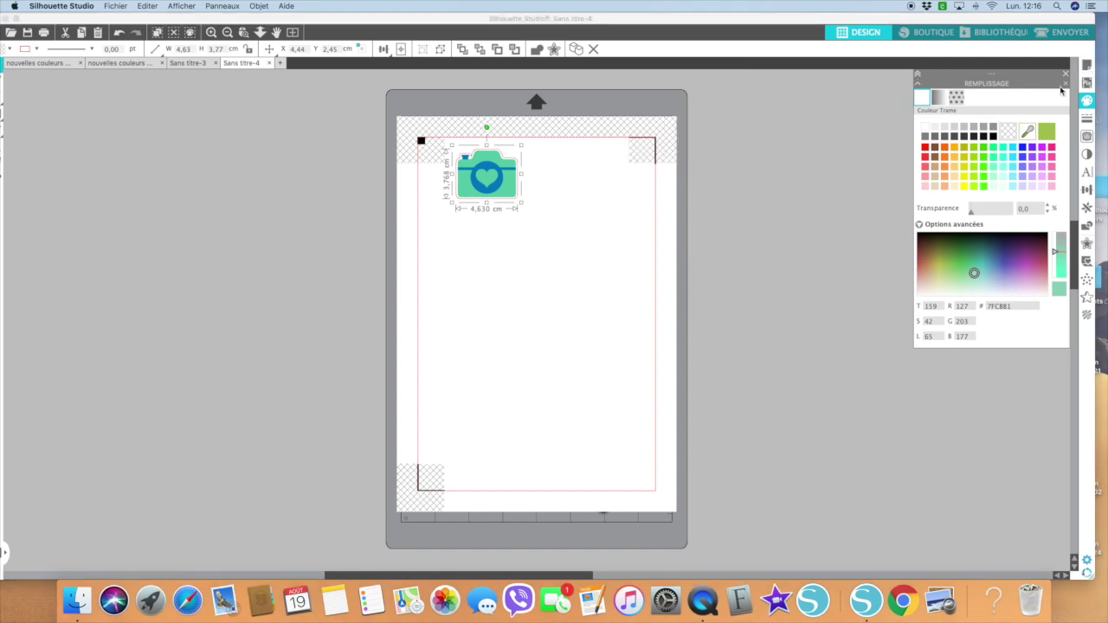
Step: Preview the cut lines in the cutting setup, switching the no-colour outlines on and back off
left_click(1056, 29)
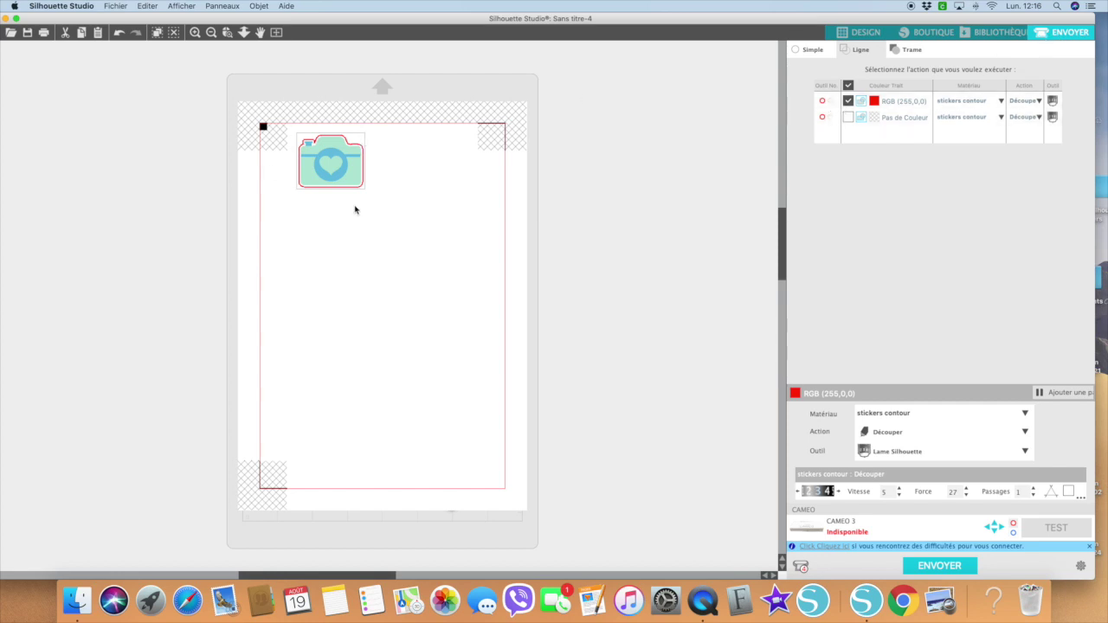
left_click(847, 118)
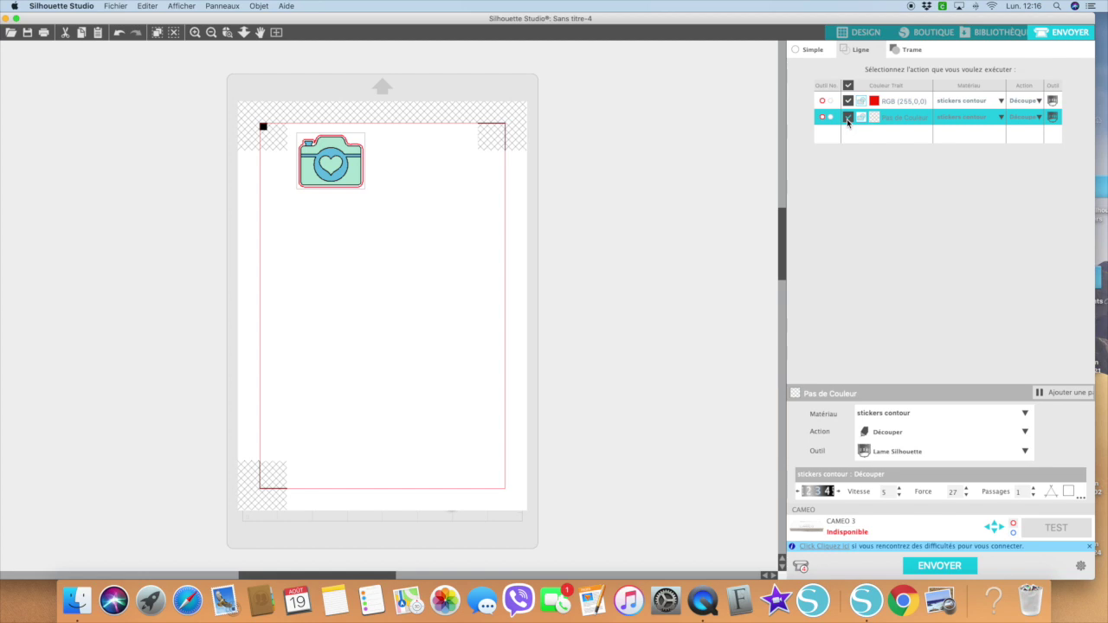
left_click(848, 119)
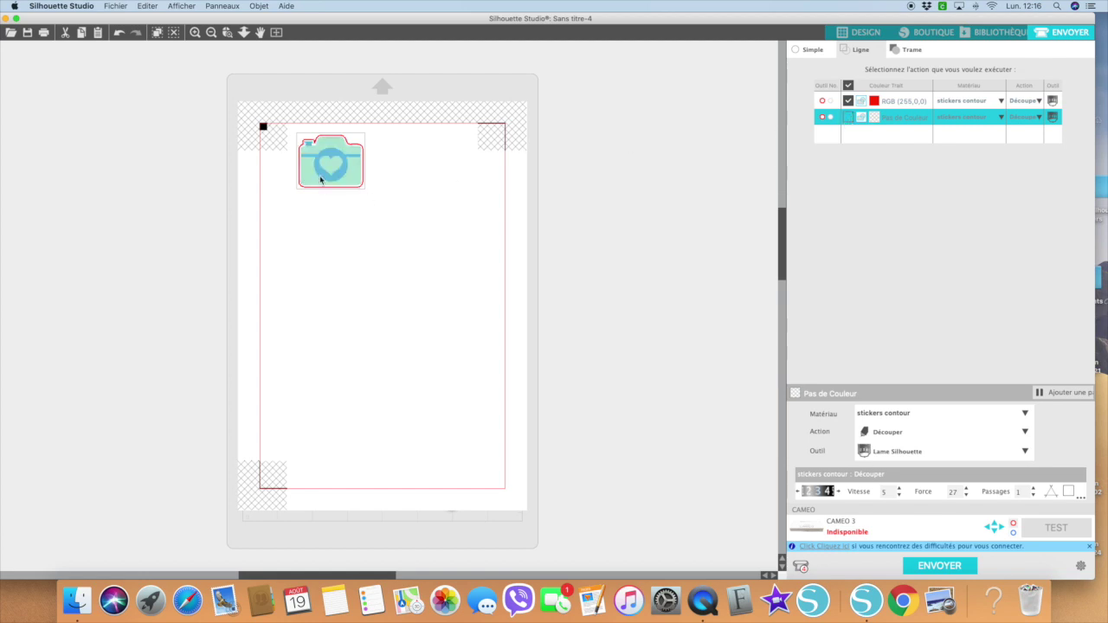